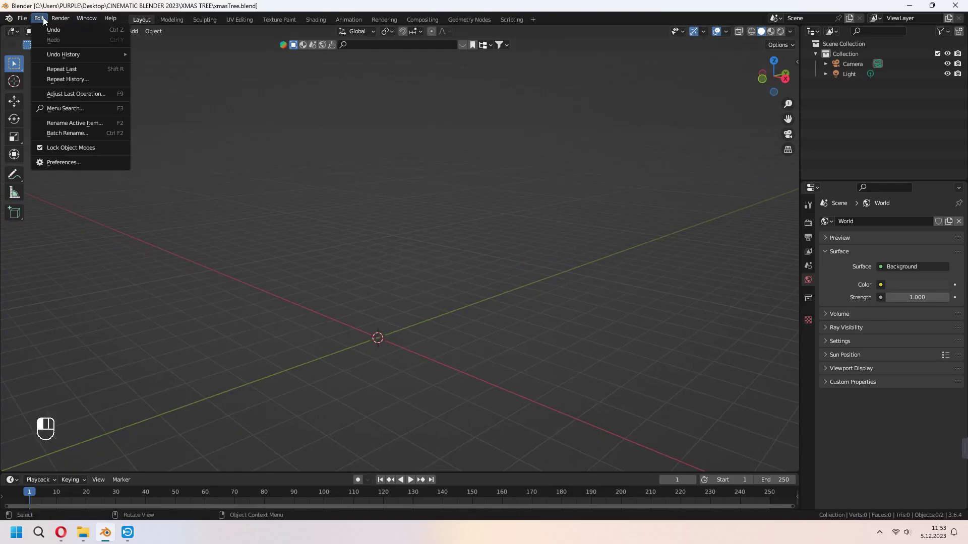
# Step: Search the add-on preferences for "tree" to check the Sapling Tree Gen add-on, and close the preferences
pyautogui.click(78, 159)
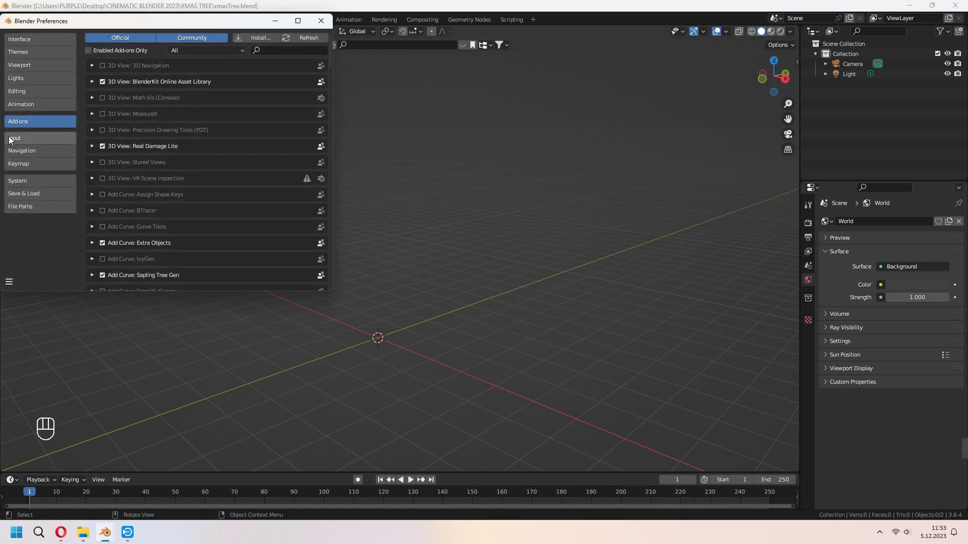
pyautogui.write('tree')
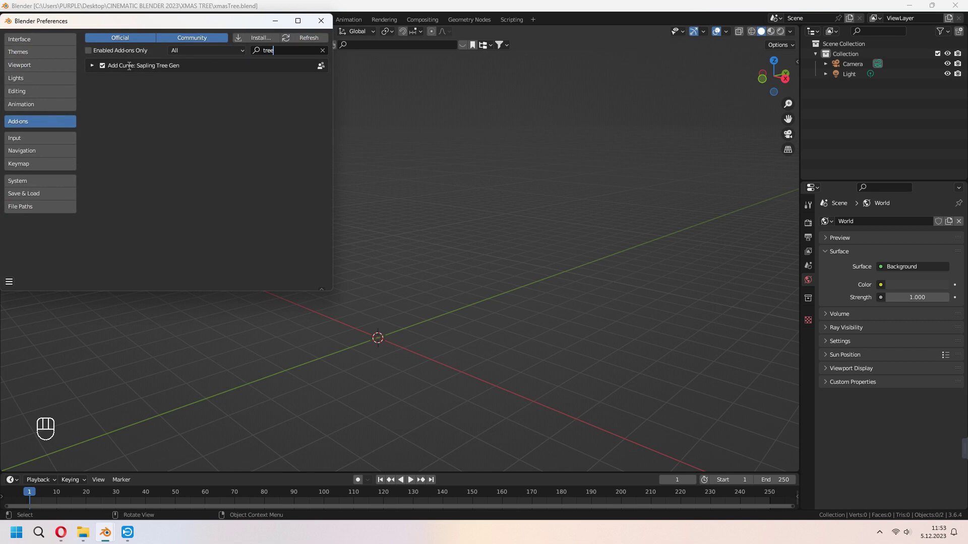
pyautogui.click(321, 20)
# Step: Add a Sapling Tree Gen curve tree at the scene origin
pyautogui.moveTo(403, 232); pyautogui.dragTo(352, 177, button='middle')
pyautogui.hotkey('shift', 'a')
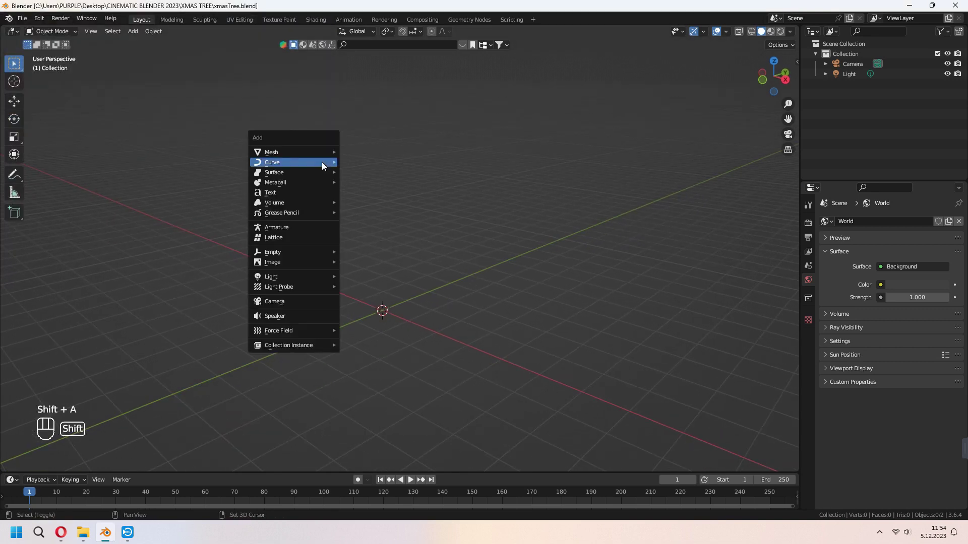
pyautogui.moveTo(322, 163)
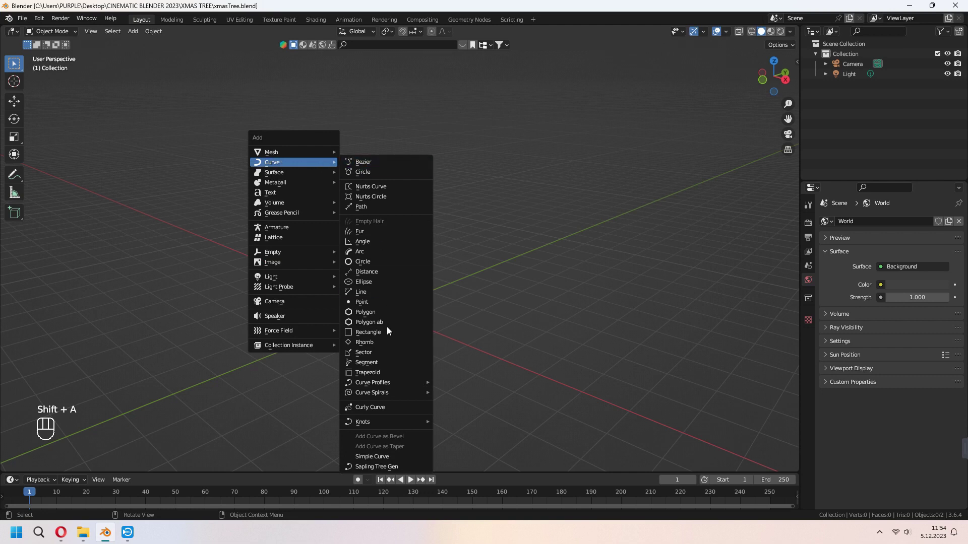
pyautogui.click(396, 467)
pyautogui.moveTo(439, 376); pyautogui.dragTo(495, 346, button='middle')
pyautogui.scroll(1, 475, 282)
pyautogui.scroll(1, 519, 346)
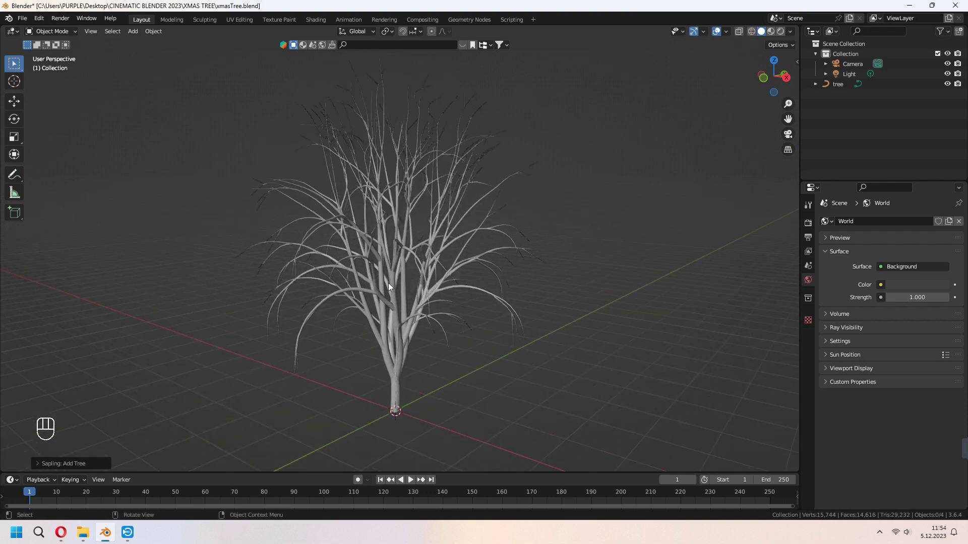
# Step: Show the new tree's Geometry settings and try a Branch Distribution of 1.14 with 5 Branch Rings
pyautogui.click(37, 464)
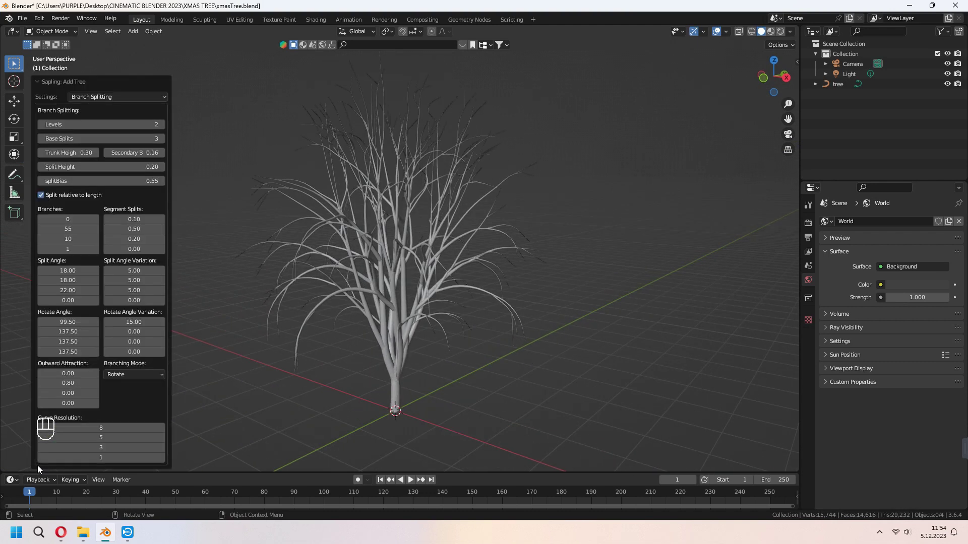
pyautogui.click(123, 96)
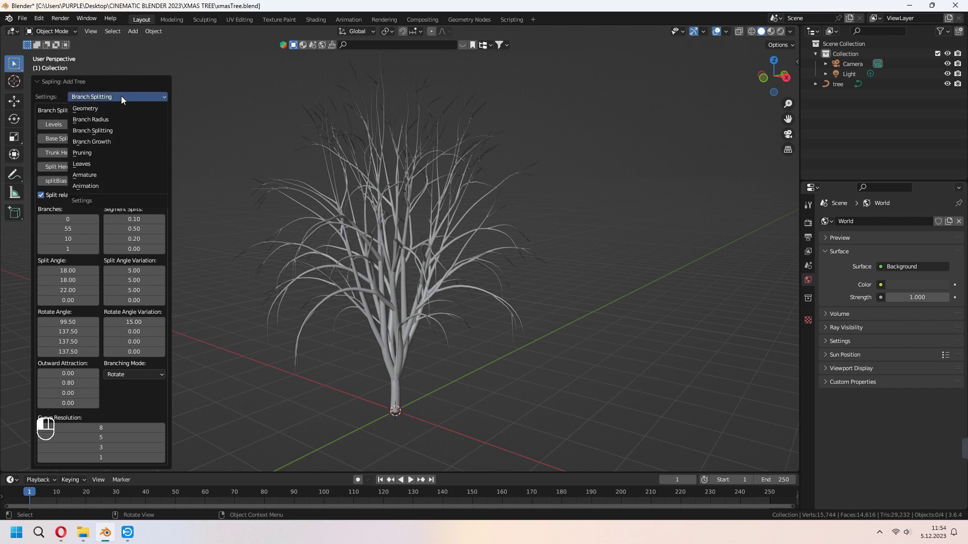
pyautogui.click(121, 96)
pyautogui.click(112, 97)
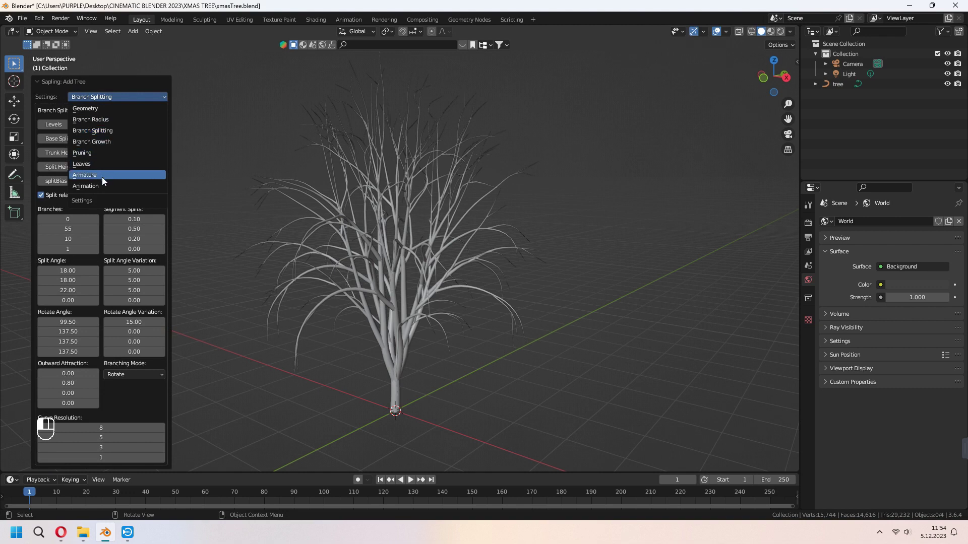
pyautogui.click(96, 108)
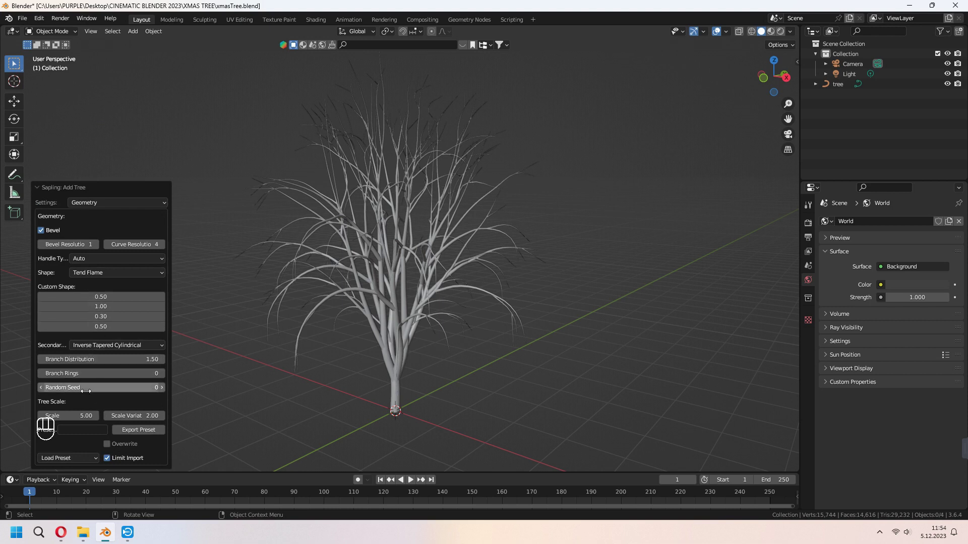
pyautogui.moveTo(79, 360)
pyautogui.mouseDown()
pyautogui.moveTo(61, 359)
pyautogui.moveTo(66, 373)
pyautogui.moveTo(86, 373)
pyautogui.mouseUp()
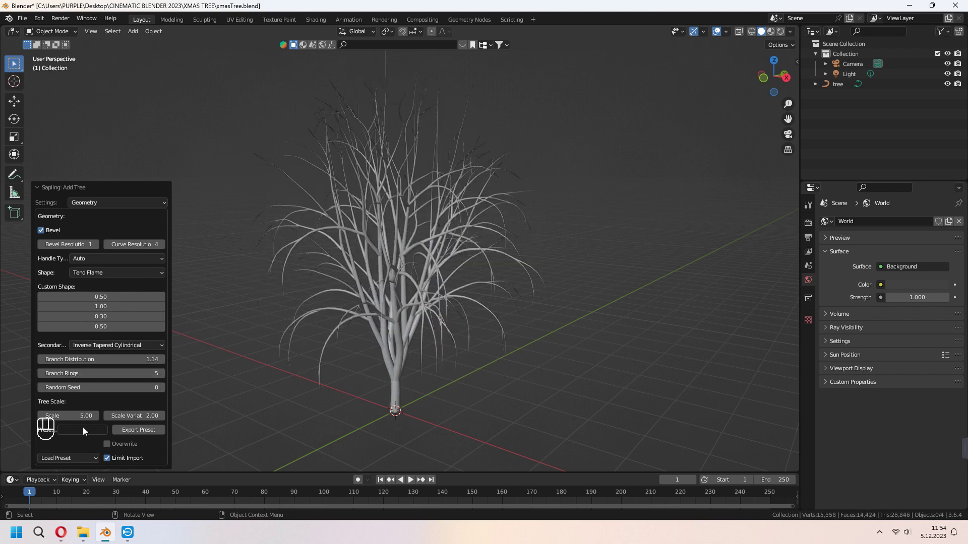
# Step: Load the small_pine preset for the tree and set its Branch Rings to 44
pyautogui.click(68, 459)
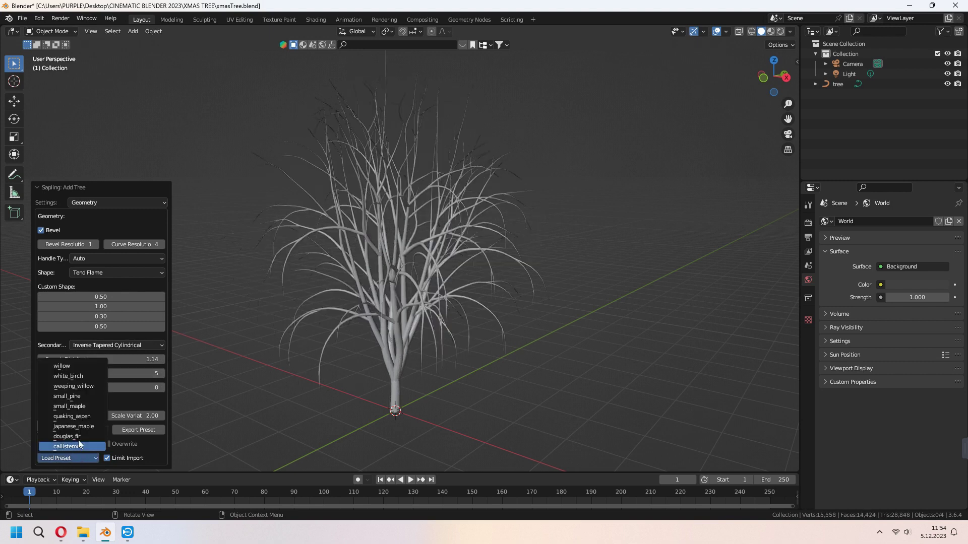
pyautogui.click(80, 395)
pyautogui.moveTo(437, 379)
pyautogui.mouseDown(button='middle')
pyautogui.moveTo(458, 367)
pyautogui.moveTo(424, 382)
pyautogui.moveTo(454, 376)
pyautogui.mouseUp(button='middle')
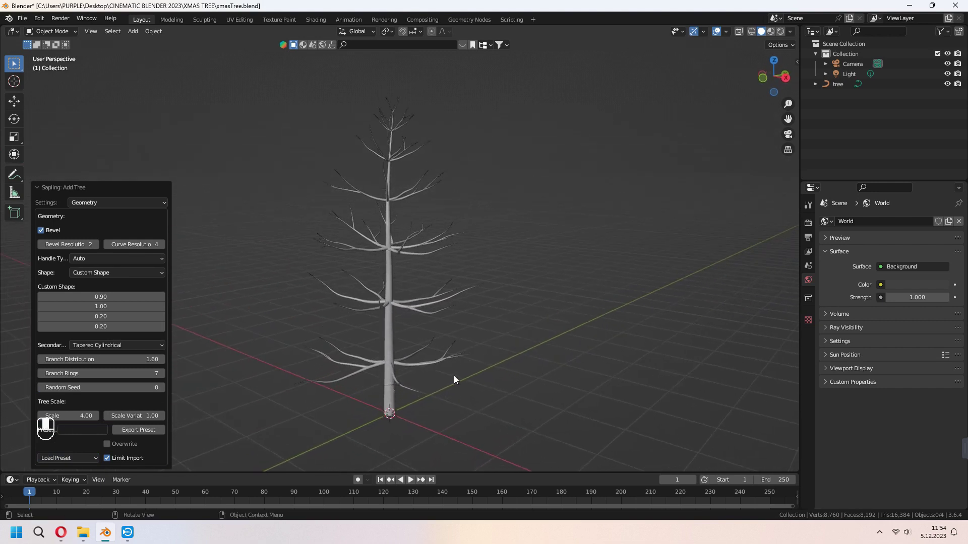
pyautogui.moveTo(101, 373); pyautogui.dragTo(202, 373)
pyautogui.moveTo(441, 268); pyautogui.dragTo(197, 364, button='middle')
# Step: Try different Random Seed values on the pine tree and reset the seed to 0
pyautogui.moveTo(96, 386); pyautogui.dragTo(148, 386)
pyautogui.moveTo(401, 374); pyautogui.dragTo(428, 332, button='middle')
pyautogui.moveTo(86, 387); pyautogui.dragTo(202, 388)
pyautogui.moveTo(86, 388); pyautogui.dragTo(3, 388)
pyautogui.click(94, 388)
pyautogui.write('0')
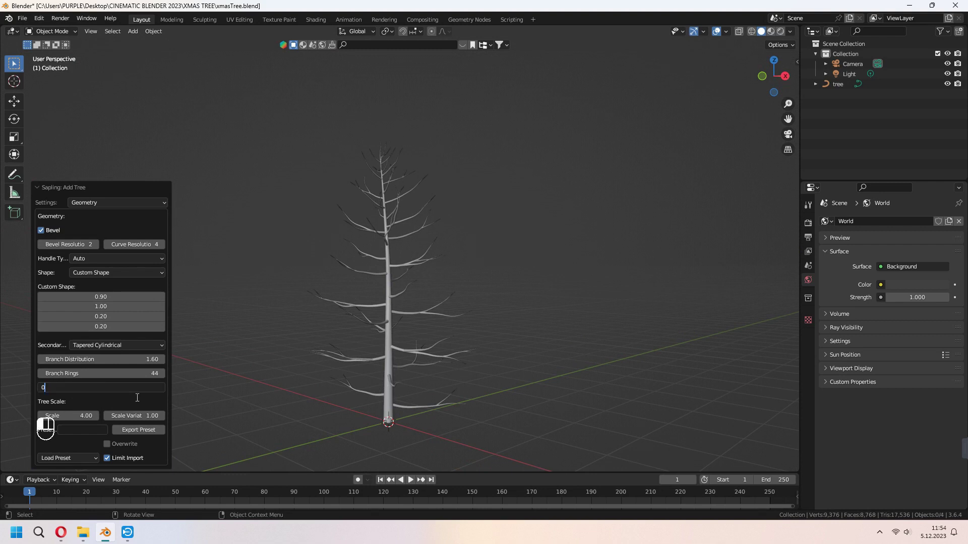
pyautogui.press('Return')
pyautogui.moveTo(355, 380); pyautogui.dragTo(238, 415, button='middle')
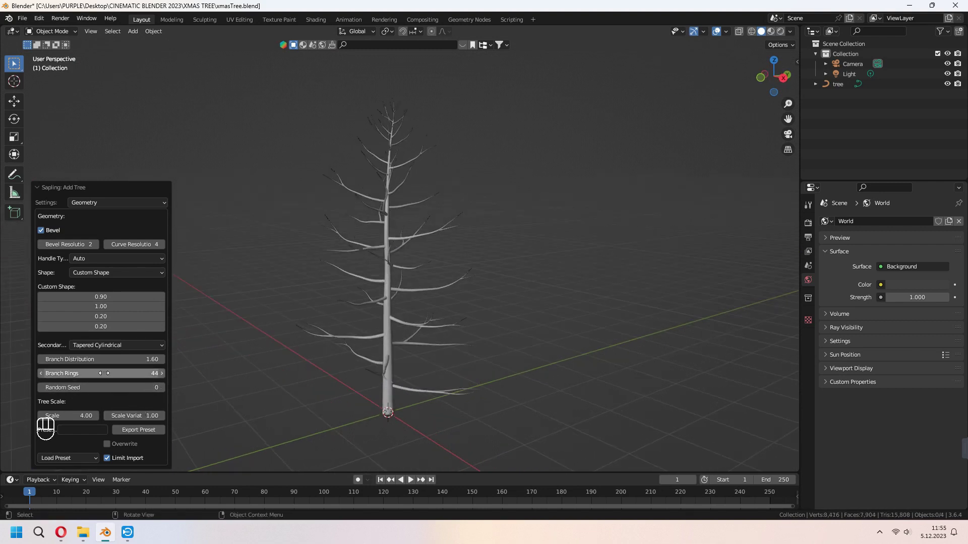
# Step: Set the tree's Branch Distribution to 0.88 and its Scale to 3.76
pyautogui.moveTo(101, 359)
pyautogui.mouseDown()
pyautogui.moveTo(156, 358)
pyautogui.moveTo(118, 359)
pyautogui.mouseUp()
pyautogui.moveTo(76, 416); pyautogui.dragTo(70, 415)
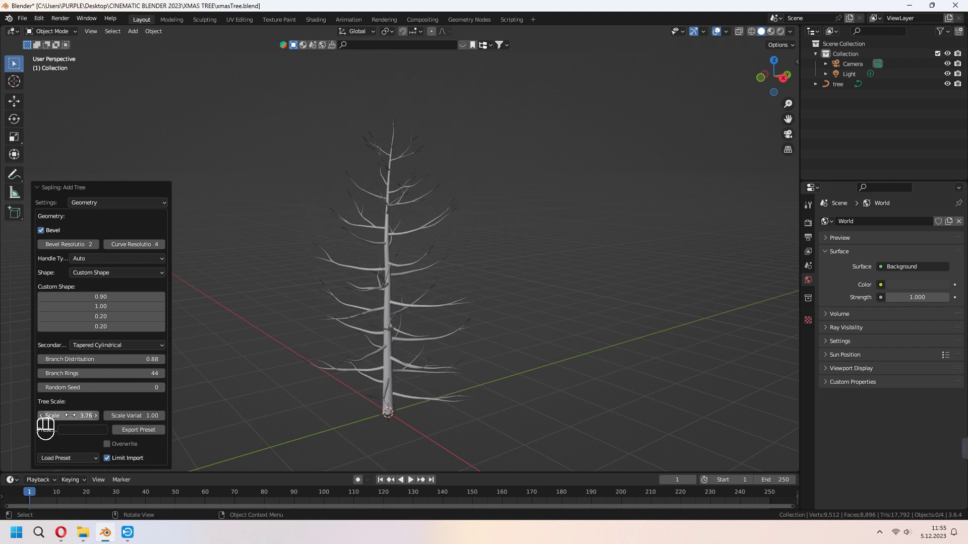
# Step: Change the tree's Shape from Custom Shape to Conical
pyautogui.click(137, 271)
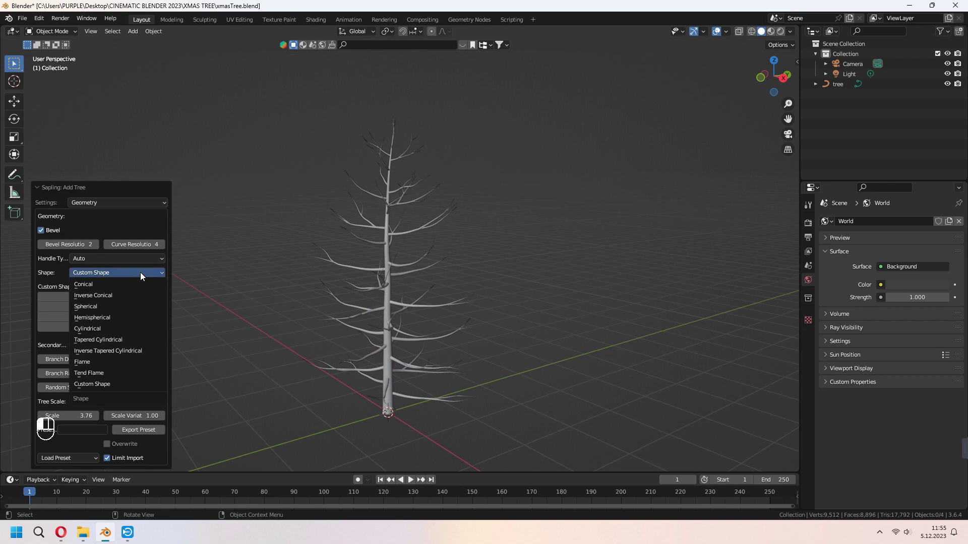
pyautogui.click(88, 285)
pyautogui.moveTo(435, 391); pyautogui.dragTo(398, 428, button='middle')
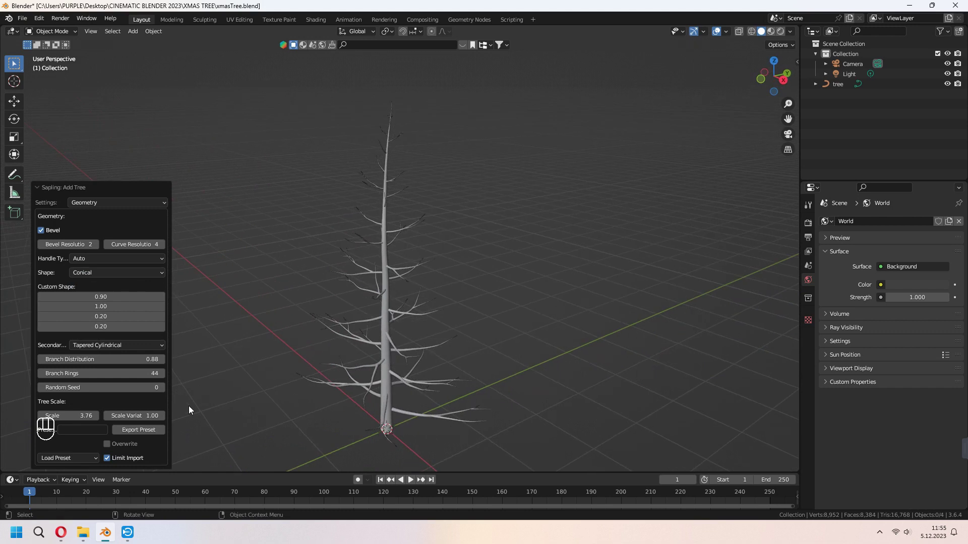
# Step: Adjust the conical tree's Branch Distribution to 0.94 and its Branch Rings to 28
pyautogui.moveTo(109, 373); pyautogui.dragTo(58, 374)
pyautogui.moveTo(504, 406); pyautogui.dragTo(549, 390, button='middle')
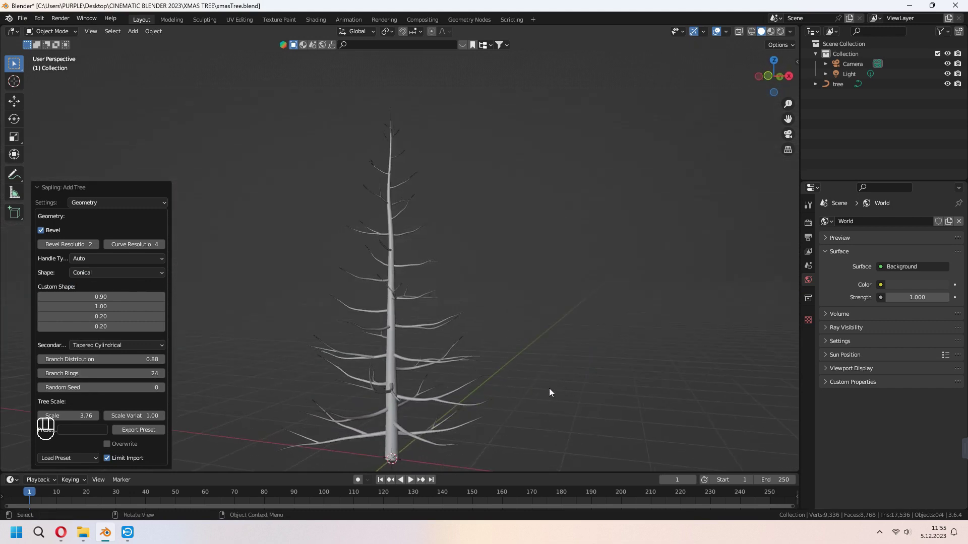
pyautogui.moveTo(104, 360)
pyautogui.mouseDown()
pyautogui.moveTo(115, 361)
pyautogui.moveTo(113, 375)
pyautogui.mouseUp()
pyautogui.moveTo(558, 328); pyautogui.dragTo(249, 271, button='middle')
# Step: In the Branch Radius settings, set the Ratio to 0.02 and the Branch Radius Ratio to 0.64
pyautogui.click(126, 203)
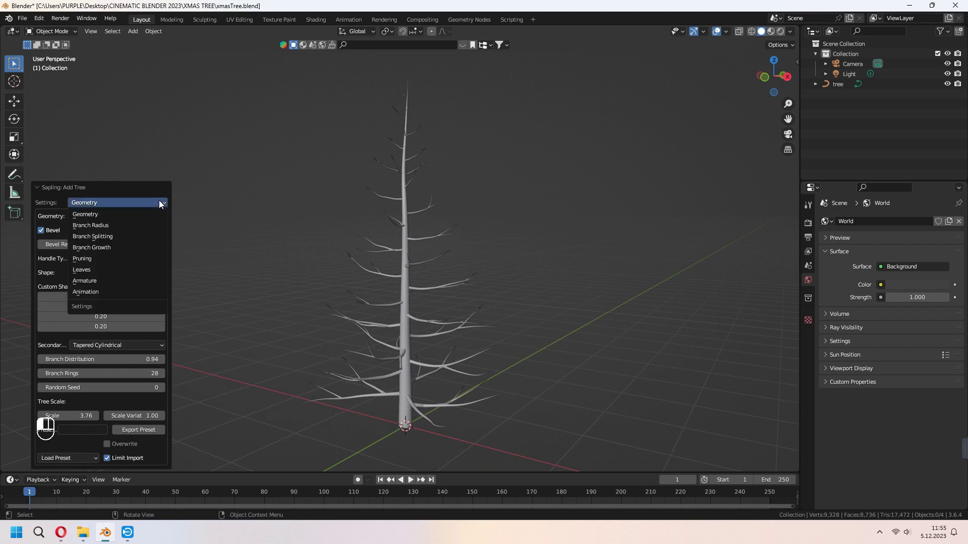
pyautogui.click(116, 226)
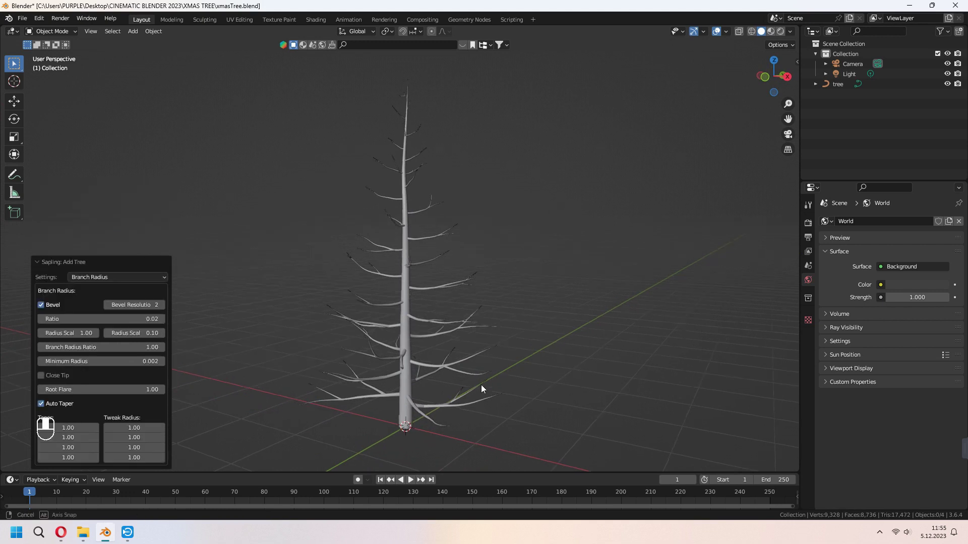
pyautogui.moveTo(481, 385); pyautogui.dragTo(404, 277, button='middle')
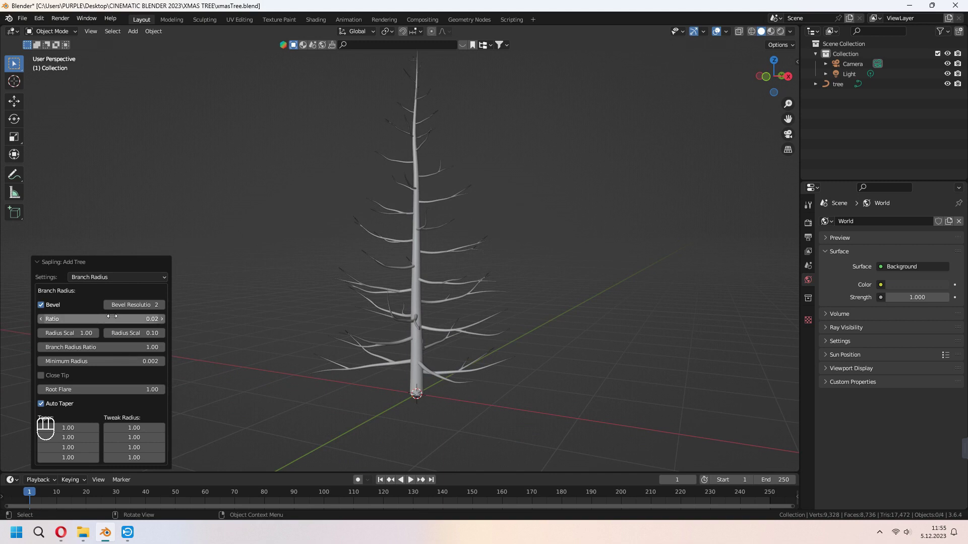
pyautogui.moveTo(116, 318)
pyautogui.mouseDown()
pyautogui.moveTo(132, 319)
pyautogui.moveTo(105, 319)
pyautogui.moveTo(128, 319)
pyautogui.mouseUp()
pyautogui.moveTo(425, 378); pyautogui.dragTo(418, 378, button='middle')
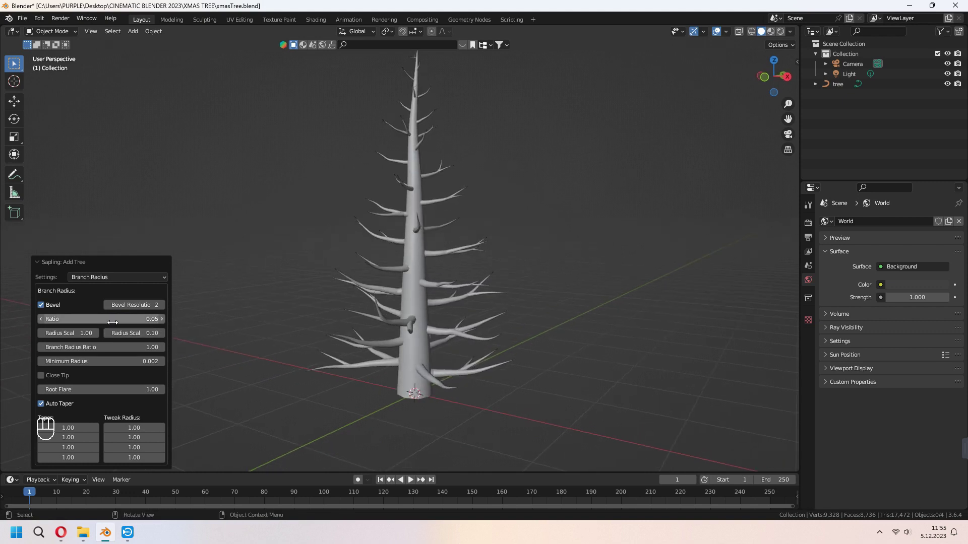
pyautogui.moveTo(112, 319); pyautogui.dragTo(42, 318)
pyautogui.moveTo(454, 390); pyautogui.dragTo(484, 355, button='middle')
# Step: In the Branch Splitting settings, set the tree's branching Levels to 3
pyautogui.click(134, 278)
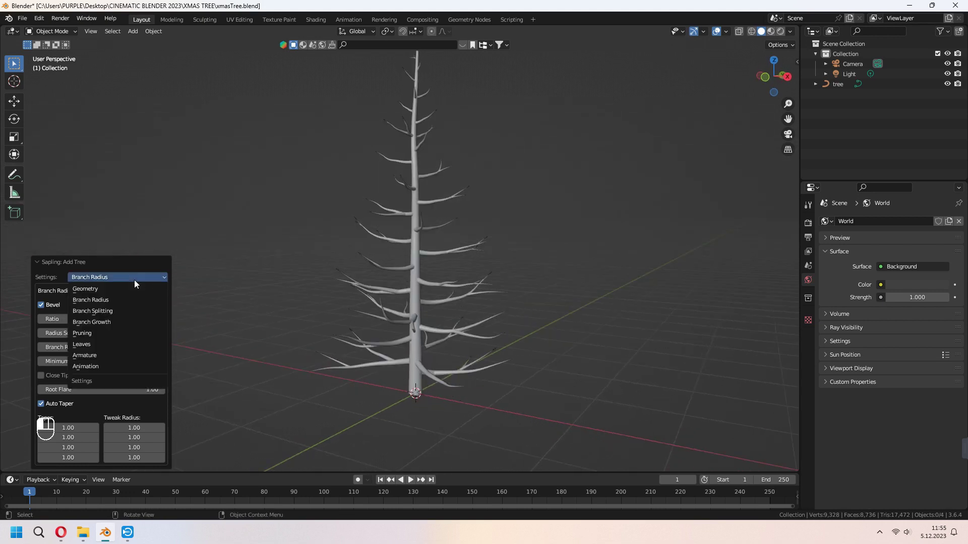
pyautogui.click(128, 310)
pyautogui.moveTo(561, 350); pyautogui.dragTo(557, 386, button='middle')
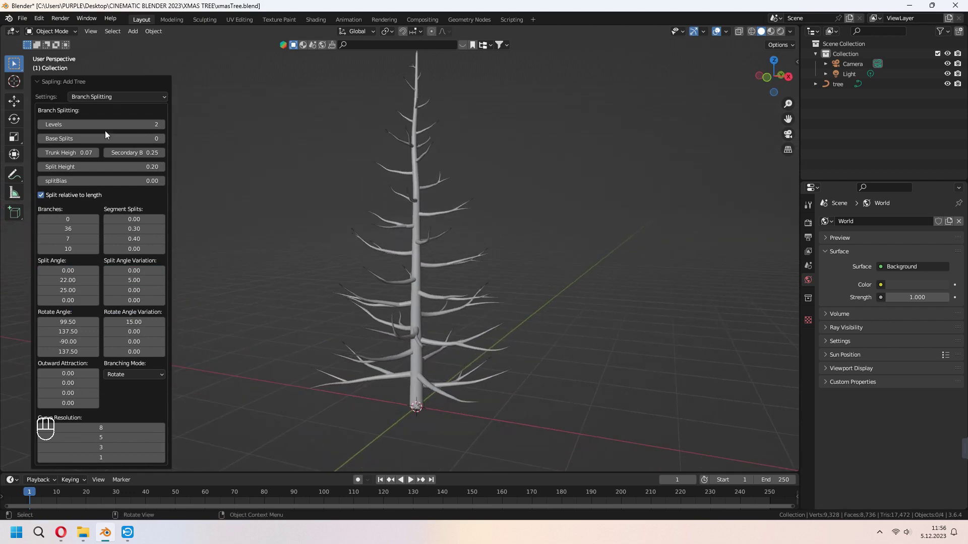
pyautogui.click(75, 124)
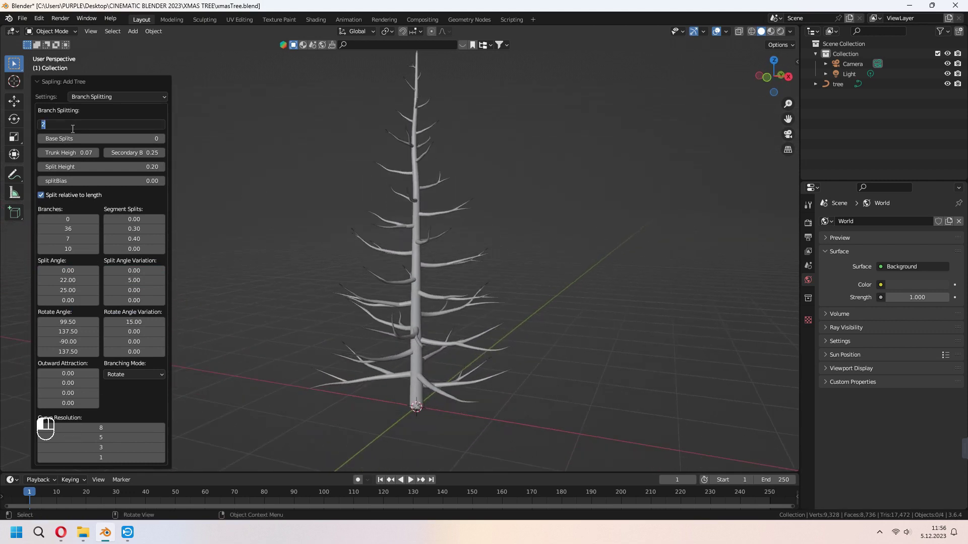
pyautogui.write('3')
pyautogui.press('Return')
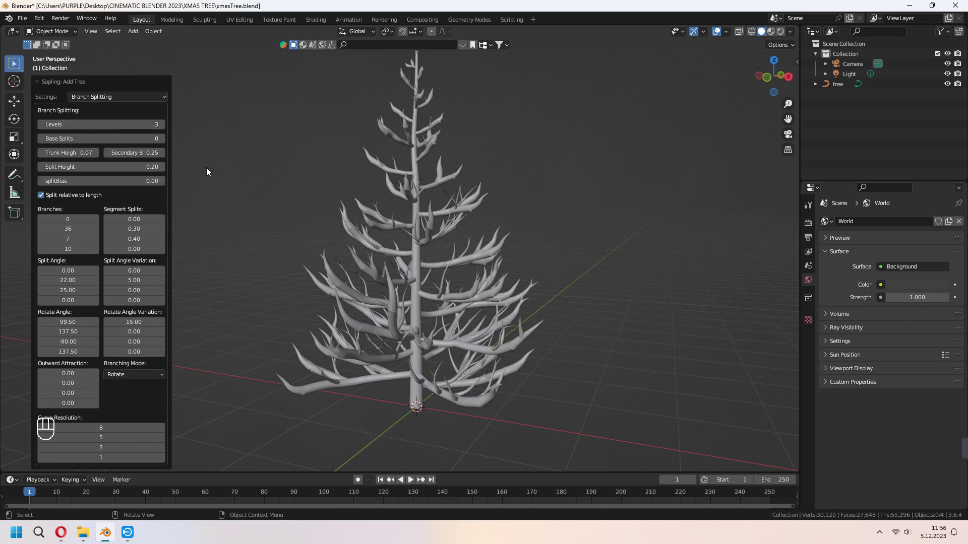
pyautogui.moveTo(206, 167); pyautogui.dragTo(217, 146, button='middle')
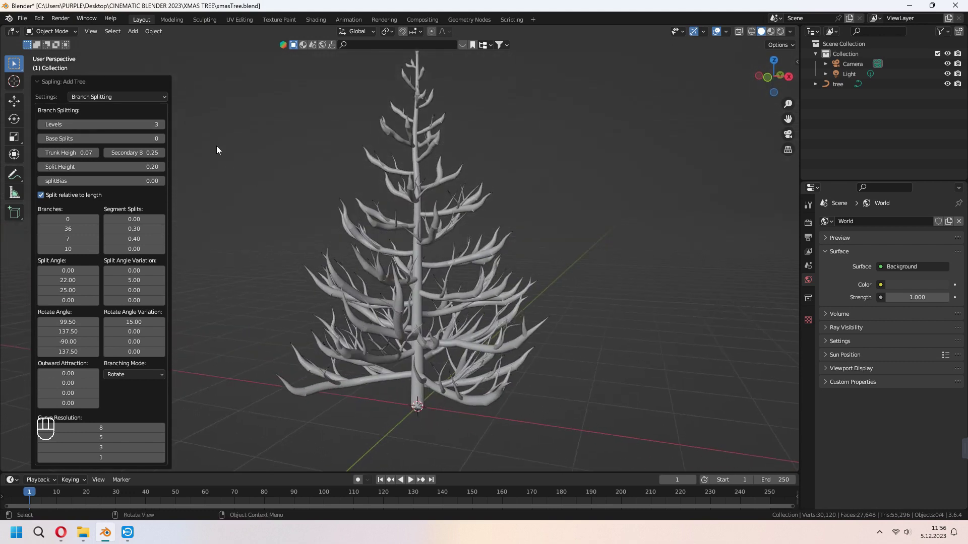
# Step: Thin the branches by setting the Branch Radius Ratio to 0.94 in the Branch Radius settings
pyautogui.click(164, 97)
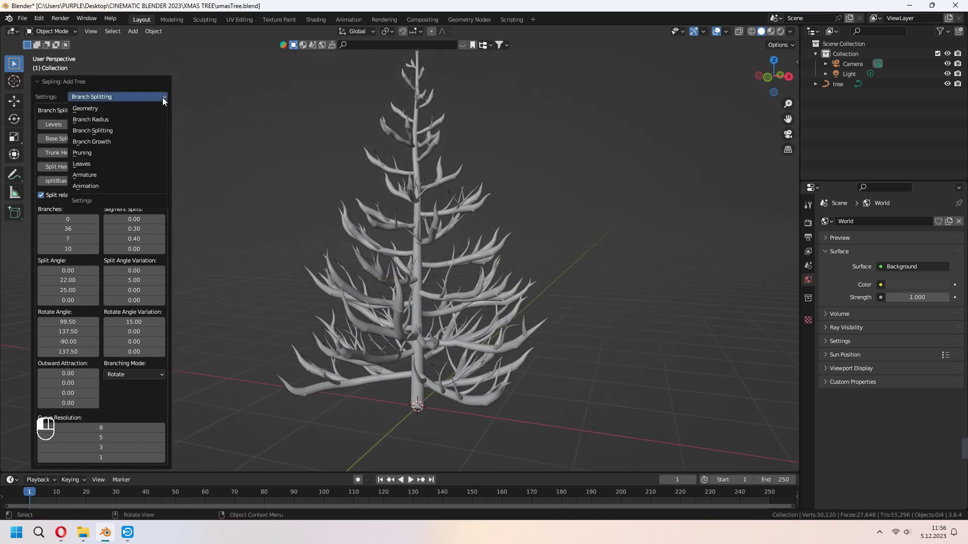
pyautogui.click(132, 121)
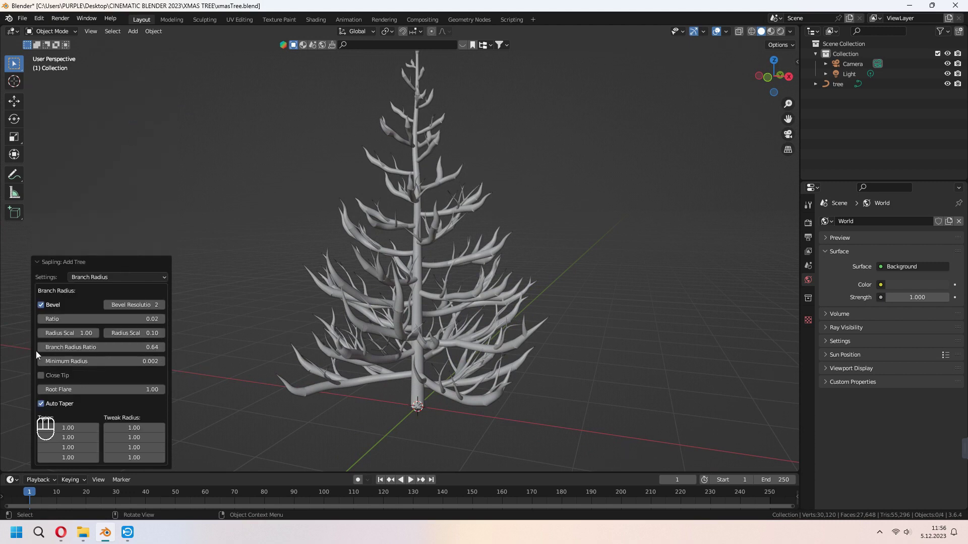
pyautogui.moveTo(41, 347); pyautogui.dragTo(91, 348)
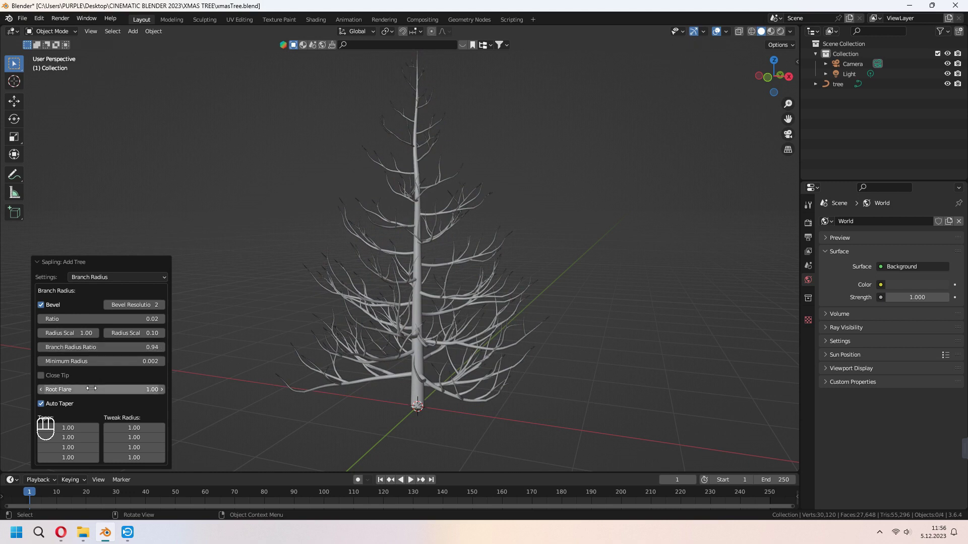
# Step: Return to the Branch Splitting settings, compare different branching Levels, and set Levels to 4
pyautogui.click(137, 278)
pyautogui.click(121, 310)
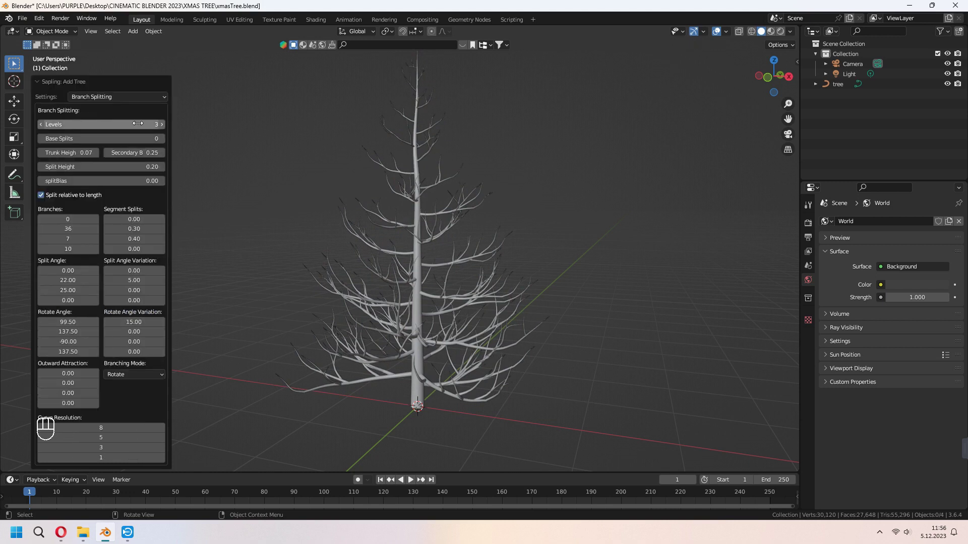
pyautogui.click(162, 124)
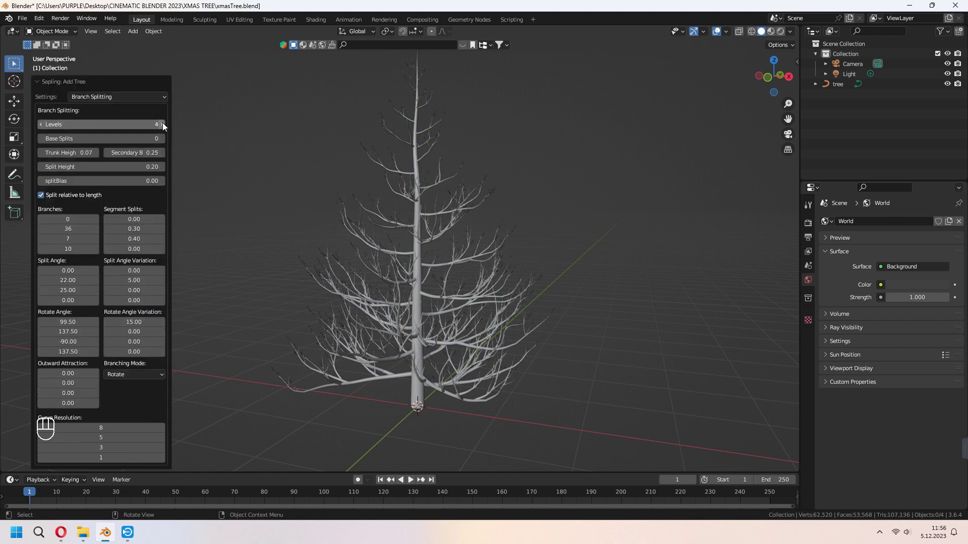
pyautogui.click(40, 125)
pyautogui.click(40, 125)
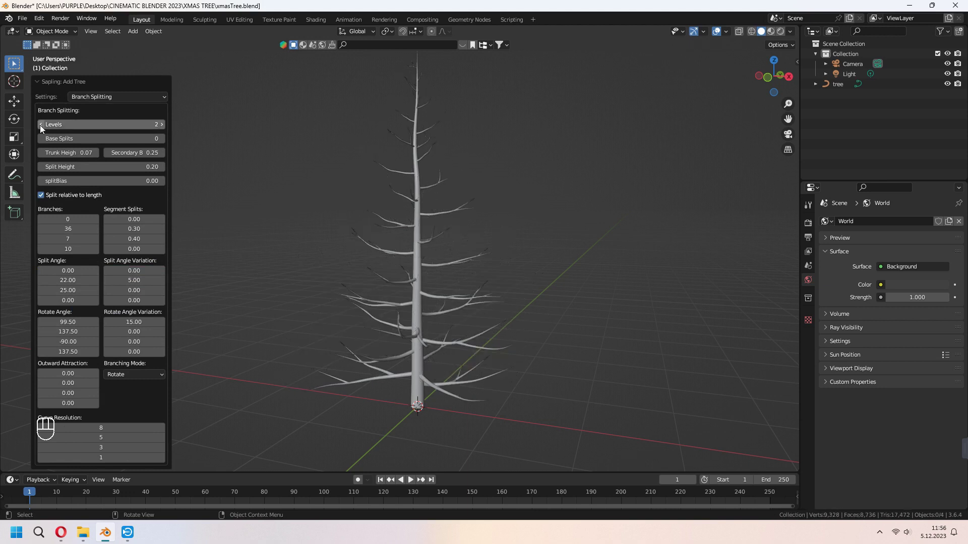
pyautogui.click(162, 125)
pyautogui.click(161, 125)
pyautogui.moveTo(507, 357); pyautogui.dragTo(494, 351, button='middle')
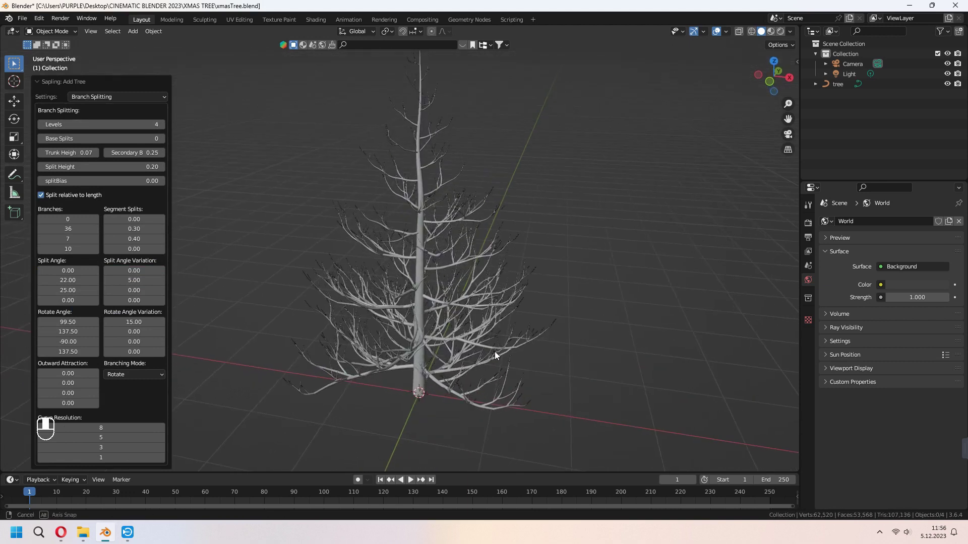
# Step: Increase the tree's Base Splits to 2
pyautogui.click(161, 139)
pyautogui.moveTo(404, 383); pyautogui.dragTo(389, 313, button='middle')
pyautogui.click(161, 138)
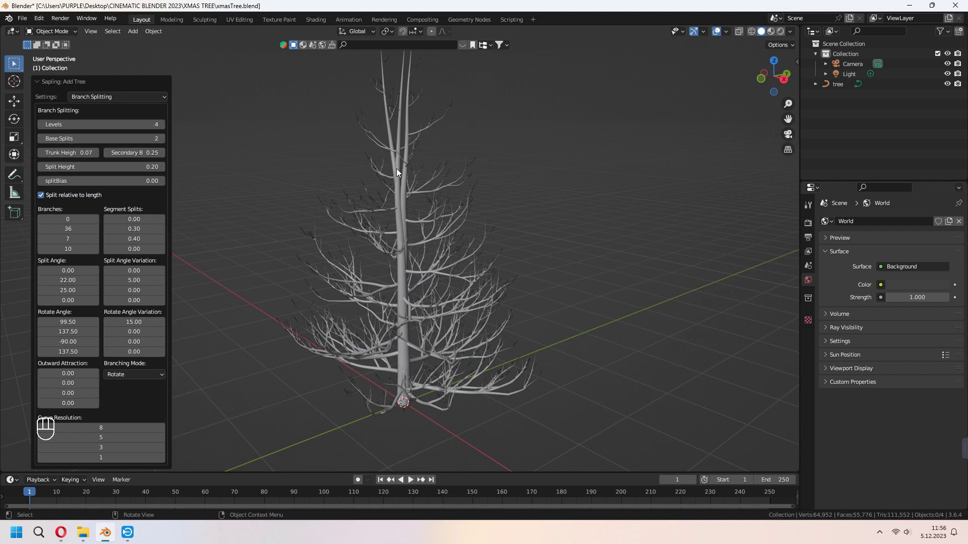
# Step: Lower the tree's Base Splits to 0 so it keeps a single trunk
pyautogui.moveTo(400, 248); pyautogui.dragTo(380, 116, button='middle')
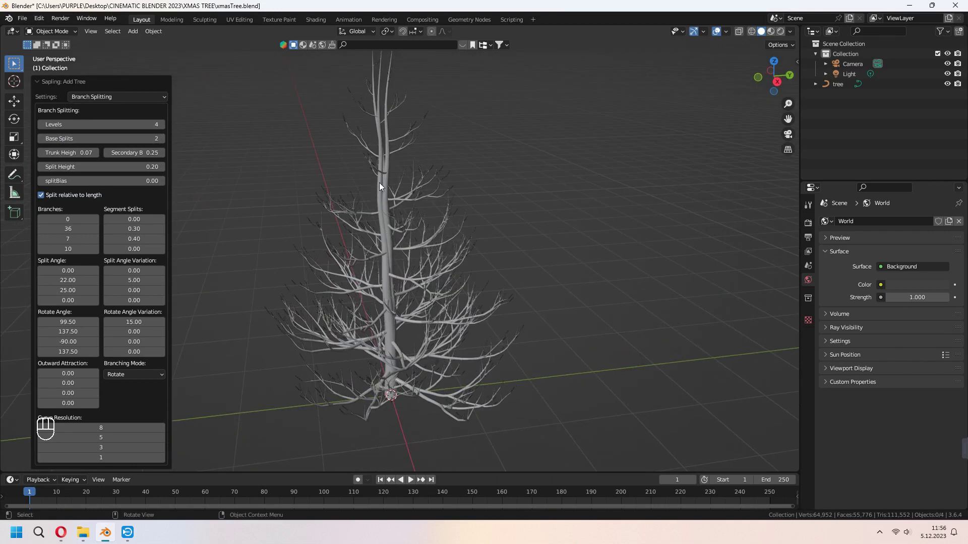
pyautogui.moveTo(379, 186); pyautogui.dragTo(335, 343, button='middle')
pyautogui.click(41, 138)
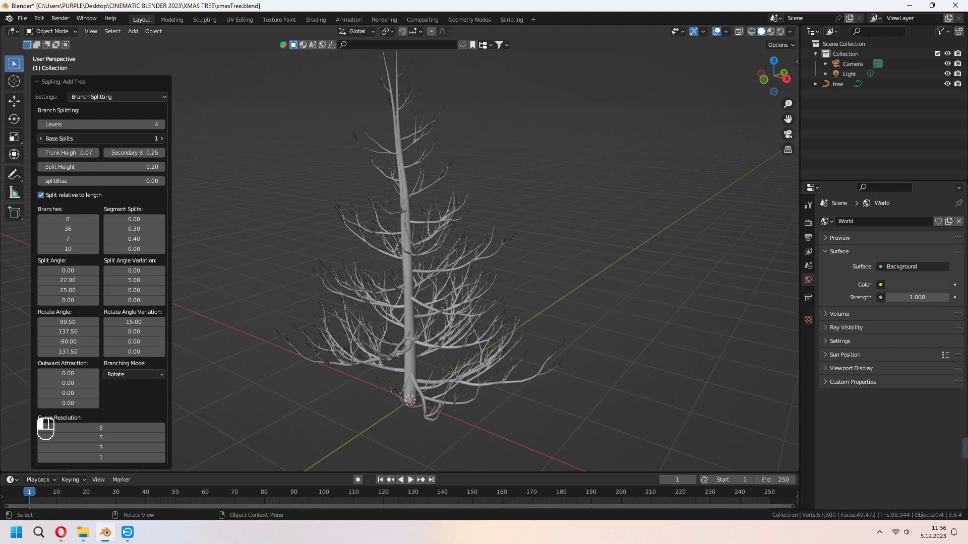
pyautogui.click(41, 139)
pyautogui.moveTo(485, 314); pyautogui.dragTo(499, 398, button='middle')
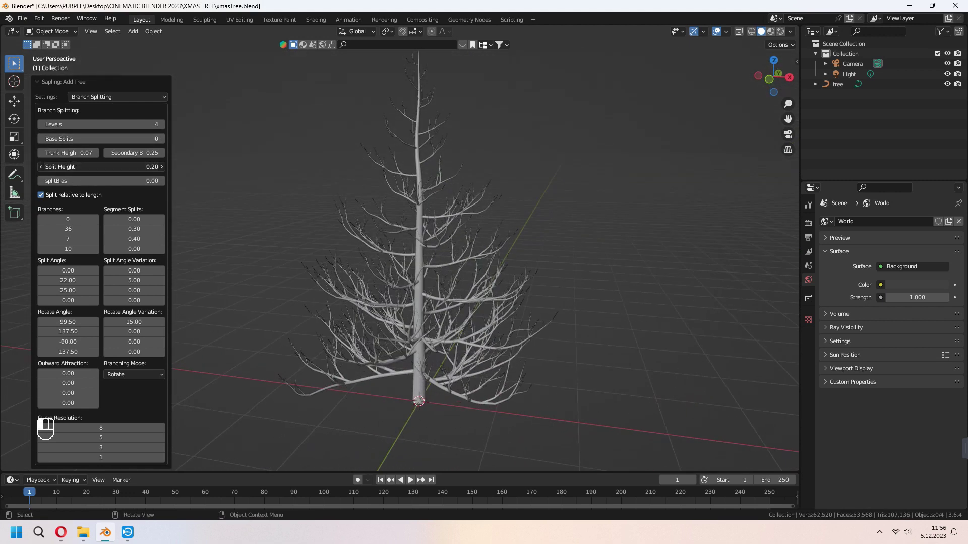
# Step: Set the tree's Split Height to 0.98 and its second-level Branches count to 75
pyautogui.moveTo(101, 166); pyautogui.dragTo(279, 265)
pyautogui.moveTo(279, 265); pyautogui.dragTo(488, 378, button='middle')
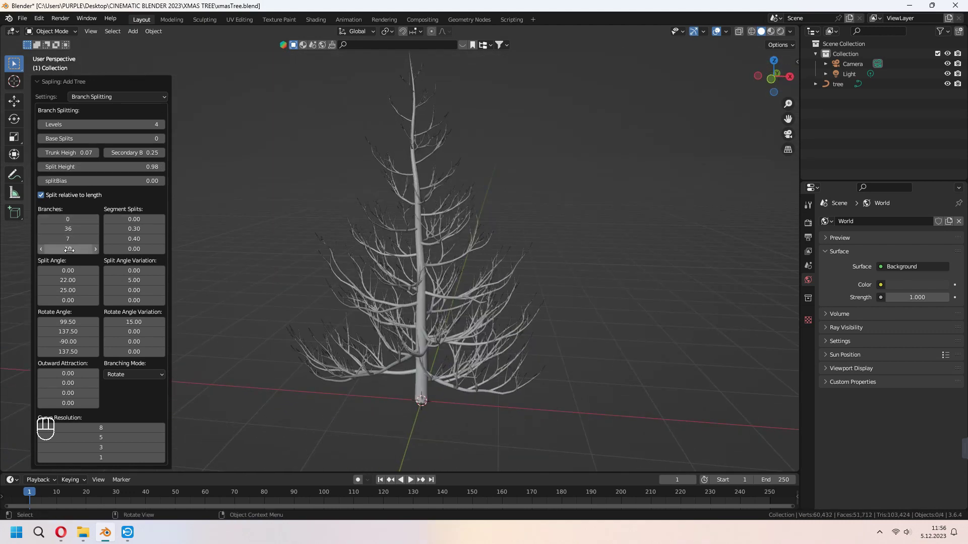
pyautogui.moveTo(61, 230)
pyautogui.mouseDown()
pyautogui.moveTo(156, 231)
pyautogui.moveTo(69, 229)
pyautogui.mouseUp()
pyautogui.moveTo(365, 396); pyautogui.dragTo(411, 376, button='middle')
# Step: Try a third-level Branches count of 52, and reduce it to 5
pyautogui.moveTo(68, 239); pyautogui.dragTo(88, 239)
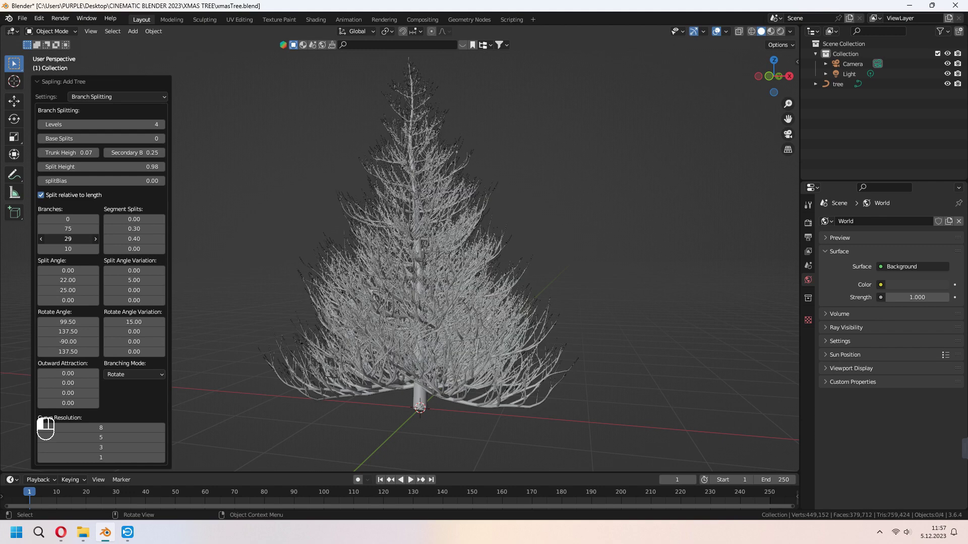
pyautogui.moveTo(88, 239); pyautogui.dragTo(92, 238)
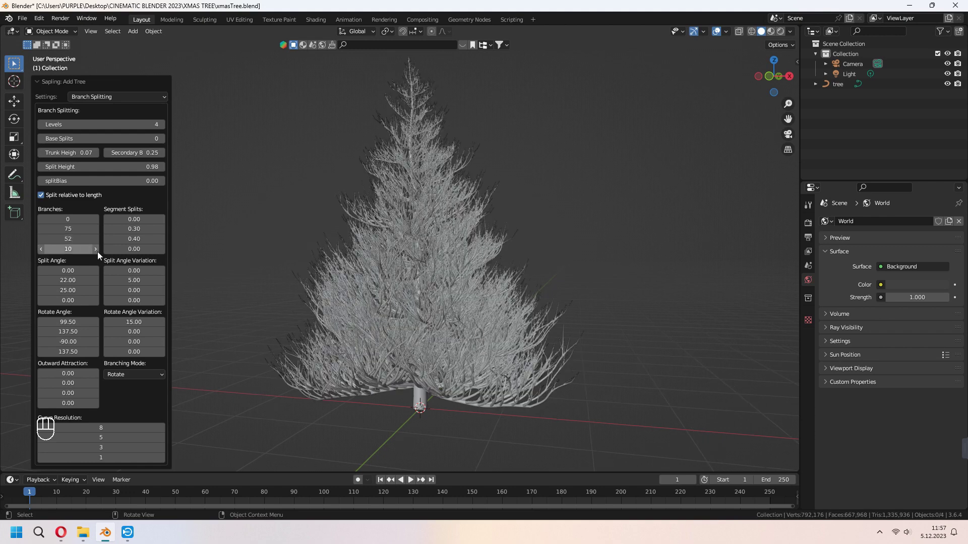
pyautogui.moveTo(423, 298)
pyautogui.mouseDown(button='middle')
pyautogui.moveTo(392, 323)
pyautogui.moveTo(422, 301)
pyautogui.mouseUp(button='middle')
pyautogui.moveTo(71, 241); pyautogui.dragTo(50, 241)
pyautogui.moveTo(70, 240); pyautogui.dragTo(68, 240)
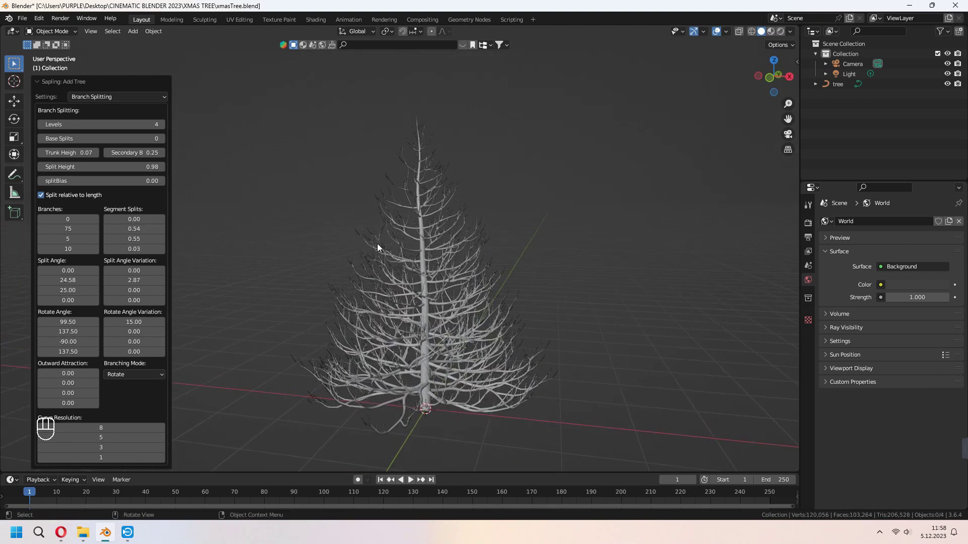
# Step: In the Leaves settings, enable Show Leaves and set the number of leaves to 300
pyautogui.click(137, 95)
pyautogui.click(100, 161)
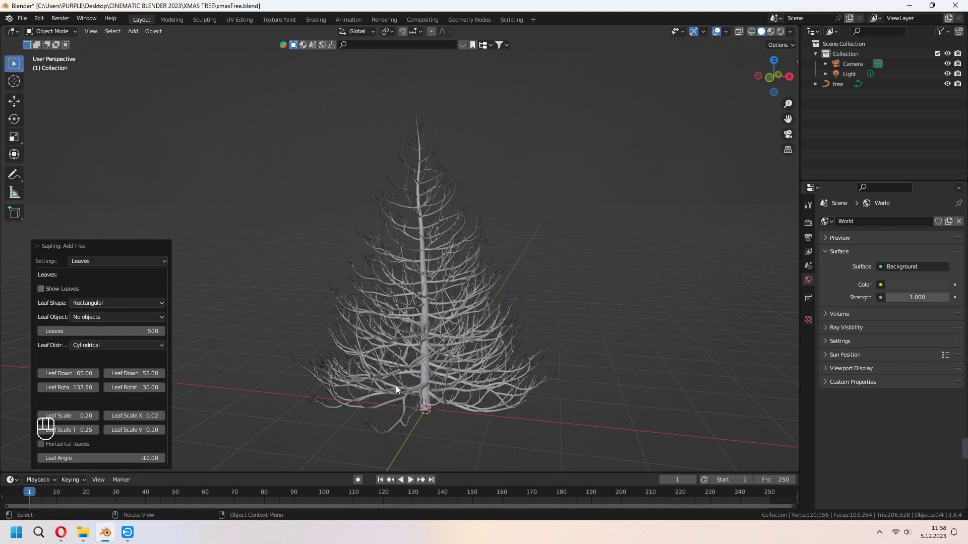
pyautogui.moveTo(465, 361)
pyautogui.mouseDown(button='middle')
pyautogui.moveTo(485, 358)
pyautogui.moveTo(473, 359)
pyautogui.mouseUp(button='middle')
pyautogui.click(125, 329)
pyautogui.write('3')
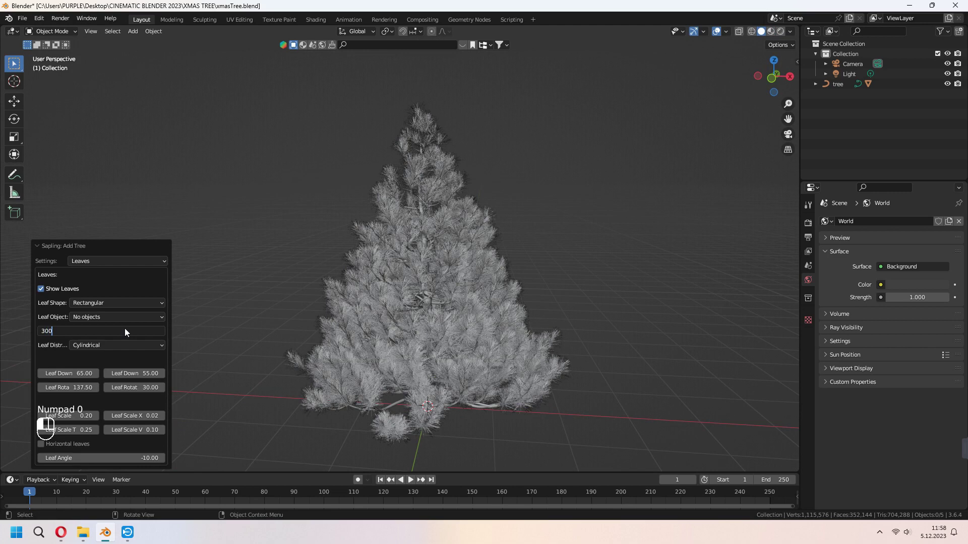
pyautogui.press('Return')
pyautogui.moveTo(428, 395); pyautogui.dragTo(455, 415, button='middle')
pyautogui.scroll(3, 414, 366)
pyautogui.moveTo(414, 366); pyautogui.dragTo(399, 333, button='middle')
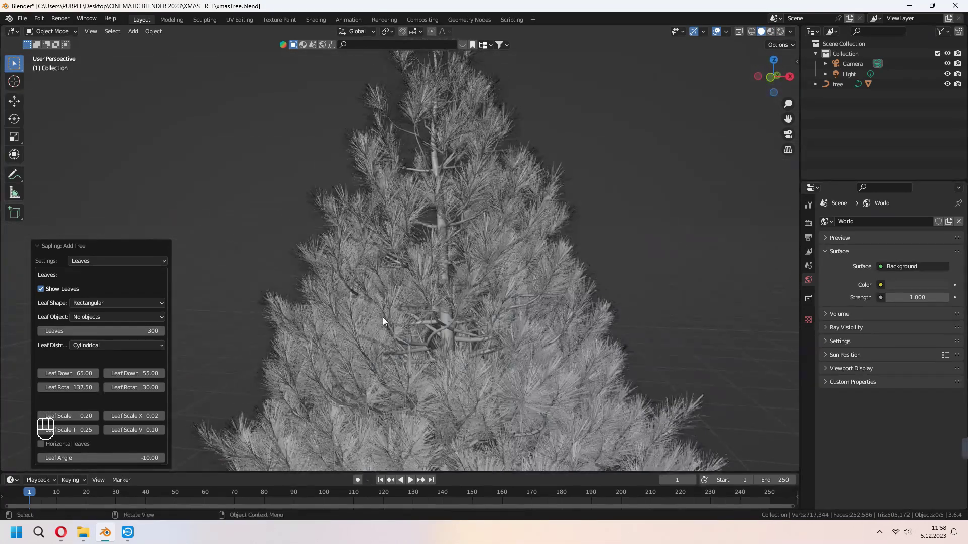
# Step: Raise the Leaves count to 500 for denser foliage
pyautogui.click(147, 329)
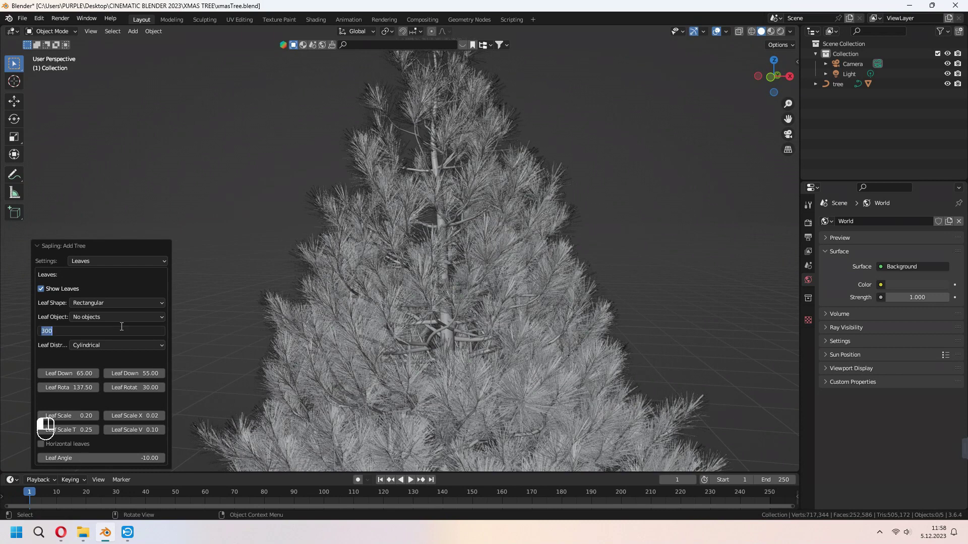
pyautogui.write('500')
pyautogui.press('Return')
pyautogui.scroll(-4, 386, 349)
# Step: Review the Branch Radius and Branch Splitting settings and collapse the Sapling settings
pyautogui.click(107, 260)
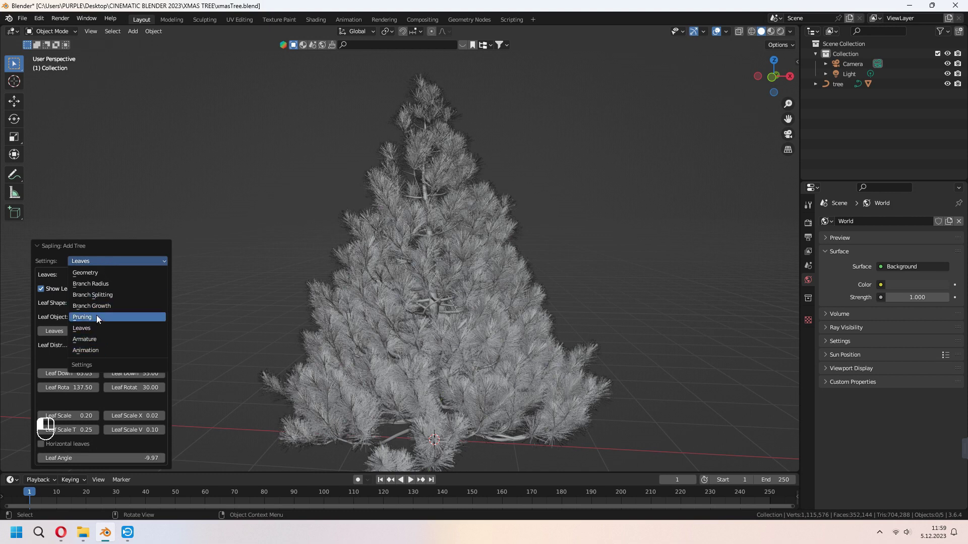
pyautogui.click(95, 285)
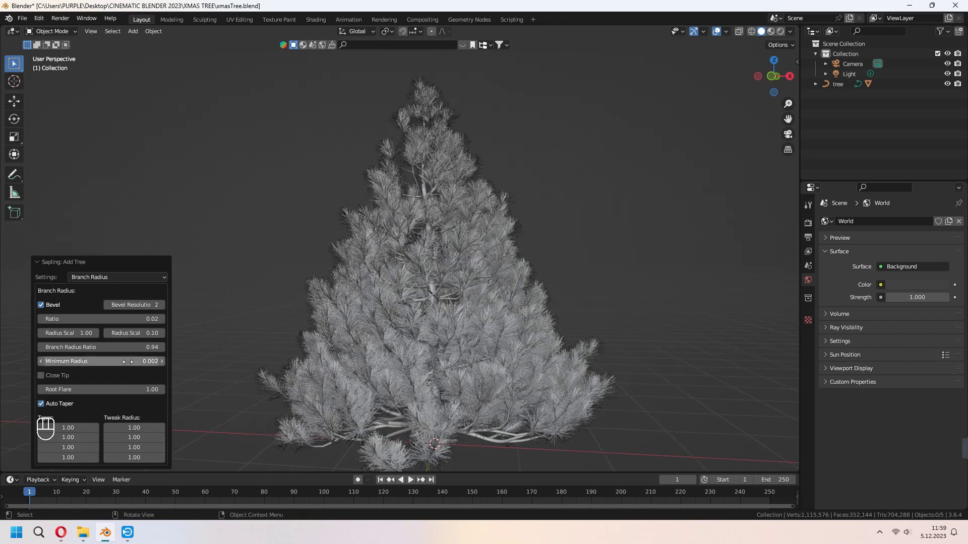
pyautogui.click(141, 280)
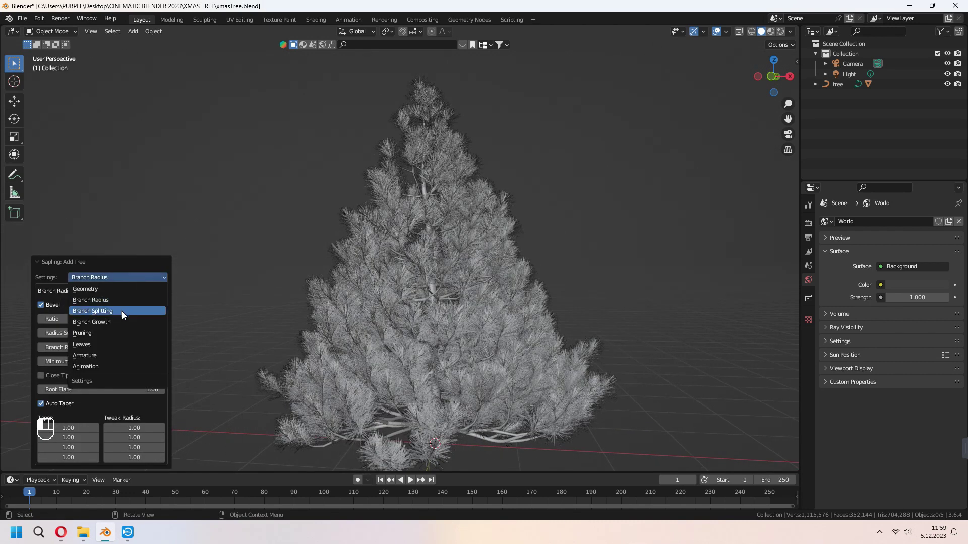
pyautogui.click(122, 310)
pyautogui.click(38, 80)
# Step: Switch the viewport to Material Preview shading and select the tree's trunk and branches
pyautogui.moveTo(586, 289); pyautogui.dragTo(579, 272, button='middle')
pyautogui.click(770, 31)
pyautogui.keyDown('shift'); pyautogui.moveTo(568, 347); pyautogui.dragTo(555, 292, button='middle'); pyautogui.keyUp('shift')
pyautogui.moveTo(554, 292); pyautogui.dragTo(567, 298, button='middle')
pyautogui.click(496, 323)
pyautogui.moveTo(497, 363); pyautogui.dragTo(476, 379, button='middle')
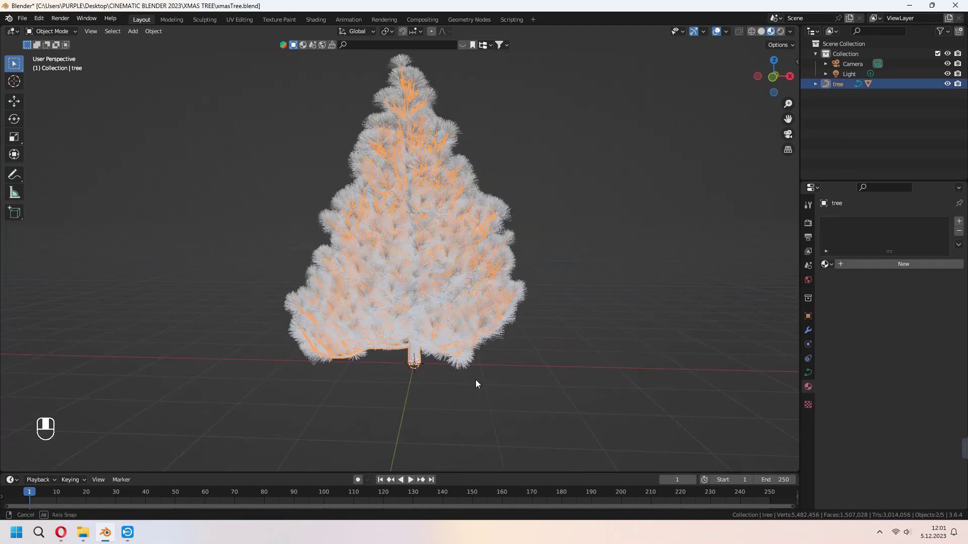
# Step: Create a material named branch on the tree with a dark brown base color, hue 0.048 and saturation 0.957
pyautogui.click(861, 264)
pyautogui.click(861, 263)
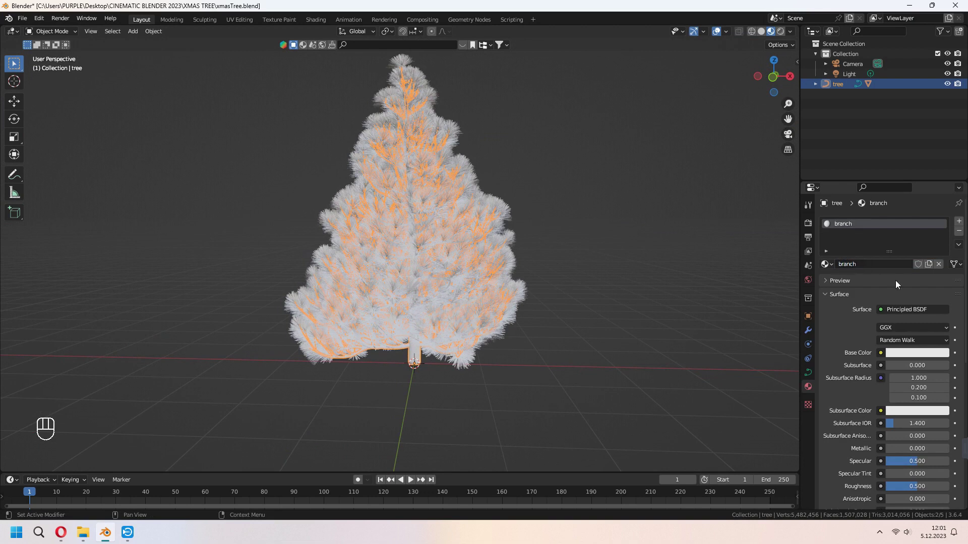
pyautogui.click(906, 353)
pyautogui.moveTo(891, 247); pyautogui.dragTo(884, 270)
pyautogui.click(910, 352)
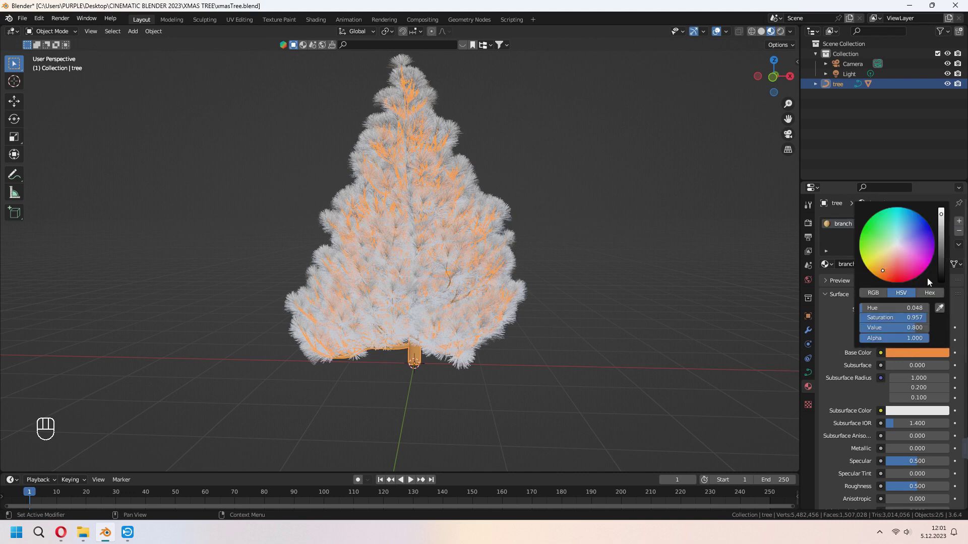
pyautogui.moveTo(941, 215); pyautogui.dragTo(941, 274)
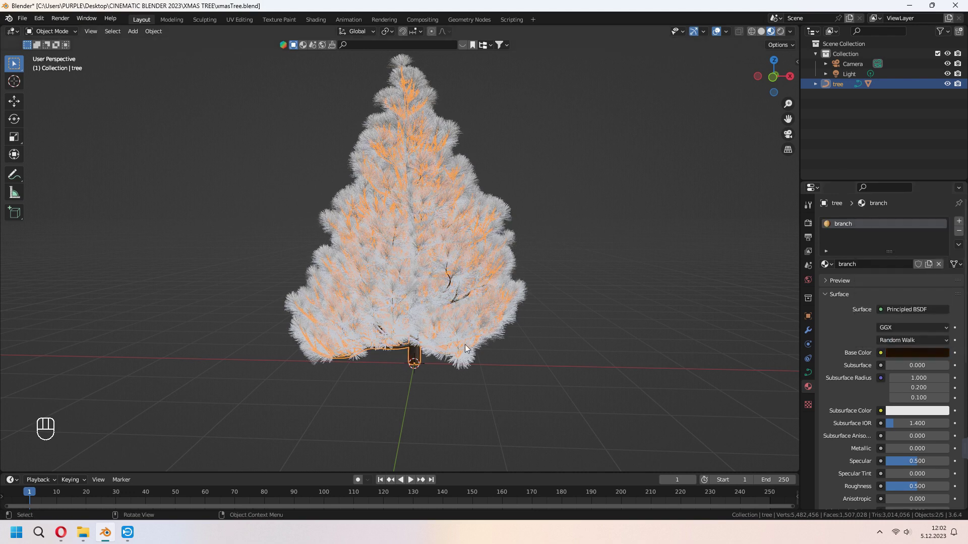
# Step: Select the leaves object and save the file
pyautogui.moveTo(419, 323); pyautogui.dragTo(429, 324, button='middle')
pyautogui.click(476, 214)
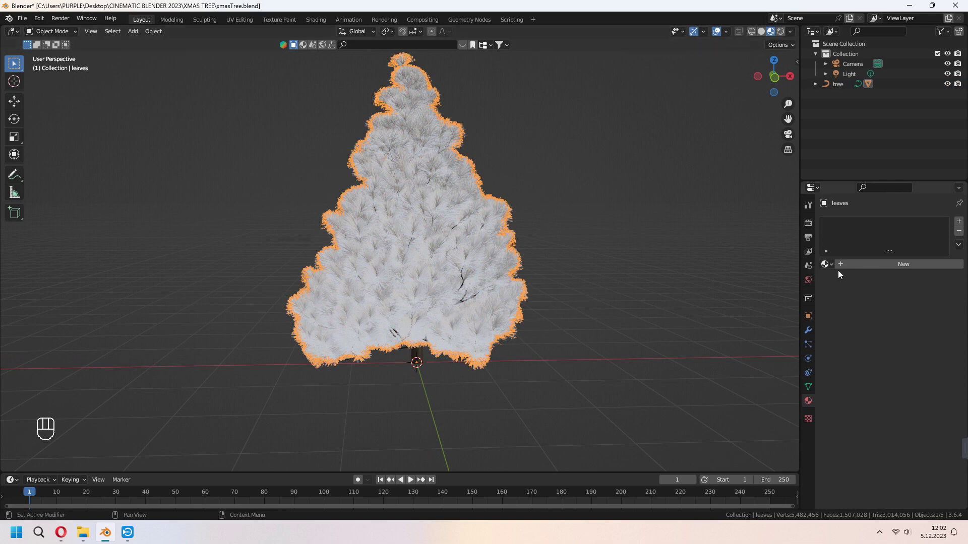
pyautogui.hotkey('ctrl', 's')
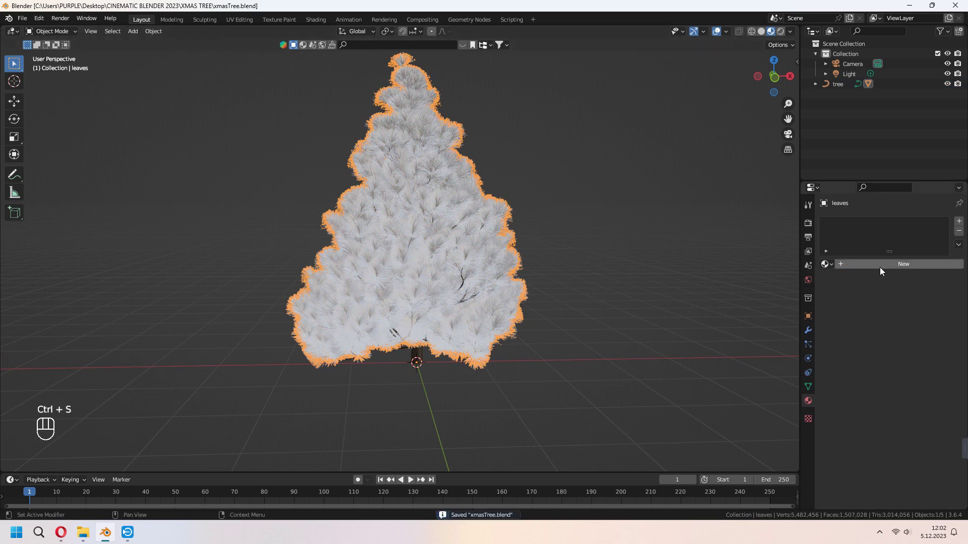
# Step: Create a material named leaves on the foliage with a dark green base color, hue 0.338 and saturation 0.882
pyautogui.click(879, 267)
pyautogui.click(902, 353)
pyautogui.click(877, 232)
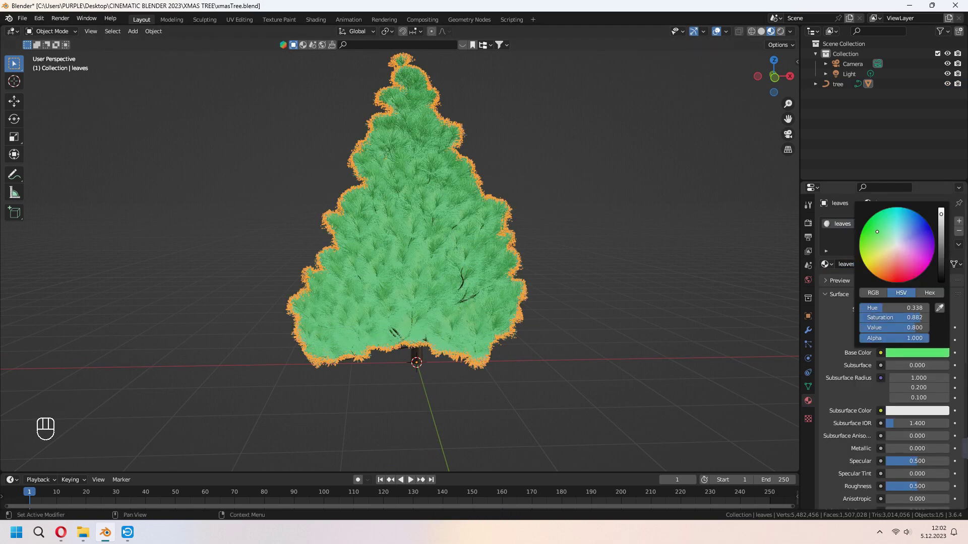
pyautogui.moveTo(940, 214); pyautogui.dragTo(941, 261)
# Step: Inspect the leaves mesh in Edit Mode and return to Object Mode
pyautogui.press('Tab')
pyautogui.press('Tab')
pyautogui.press('Tab')
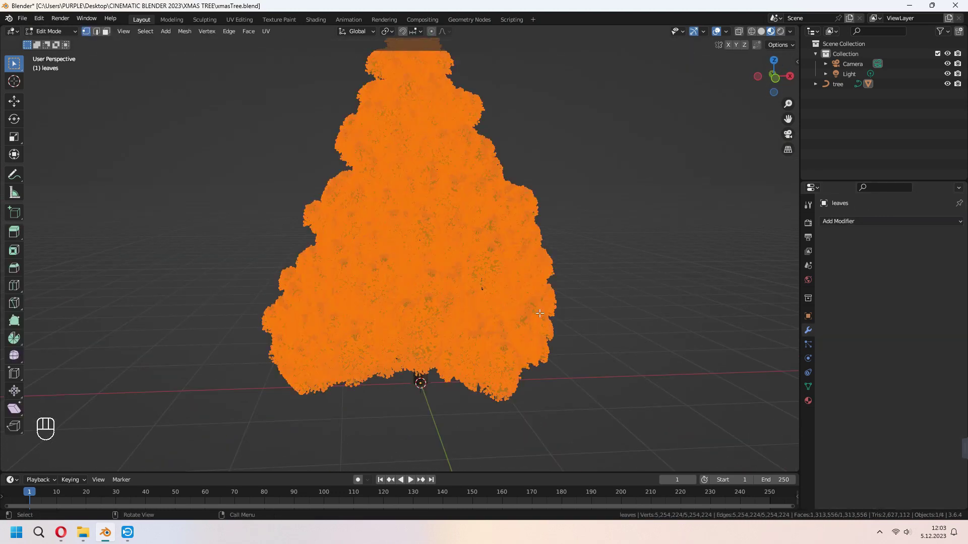
pyautogui.moveTo(539, 313); pyautogui.dragTo(588, 327, button='middle')
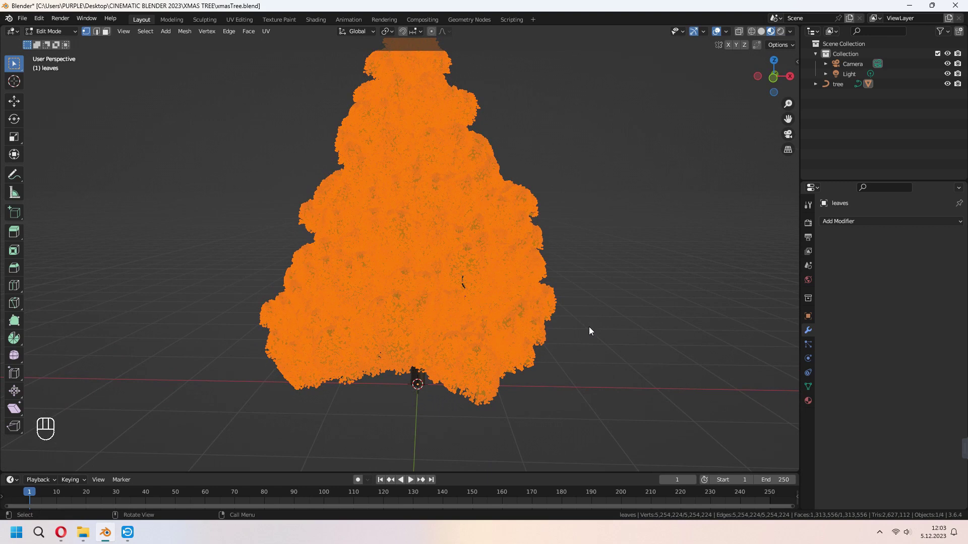
pyautogui.press('Tab')
# Step: Add a Decimate modifier with a Ratio of 0.5 to the leaves and apply it
pyautogui.click(858, 221)
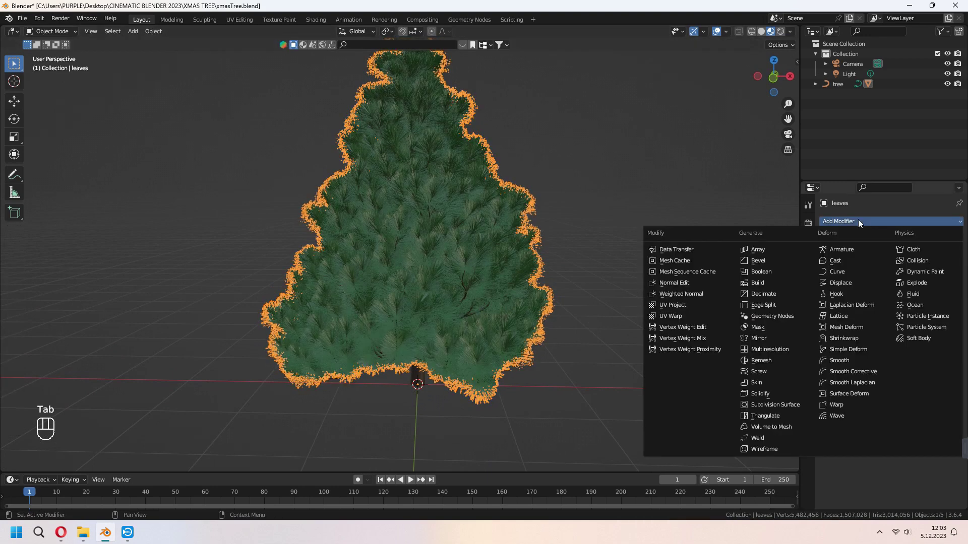
pyautogui.click(789, 295)
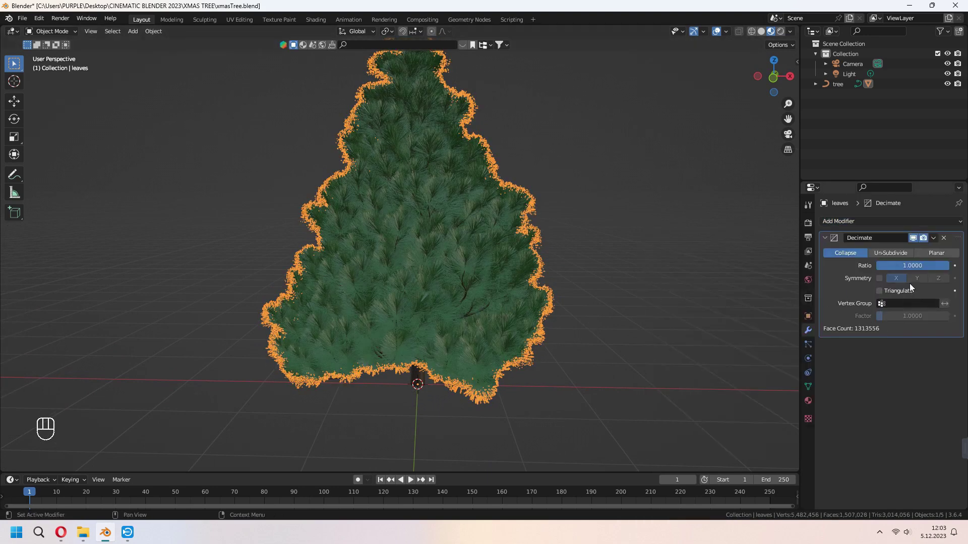
pyautogui.click(935, 267)
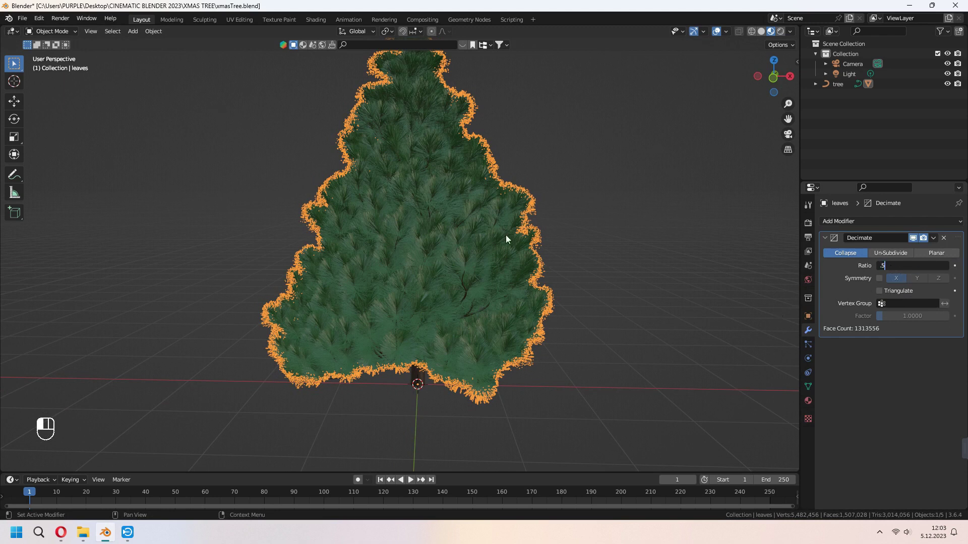
pyautogui.press('Return')
pyautogui.moveTo(552, 337); pyautogui.dragTo(601, 346, button='middle')
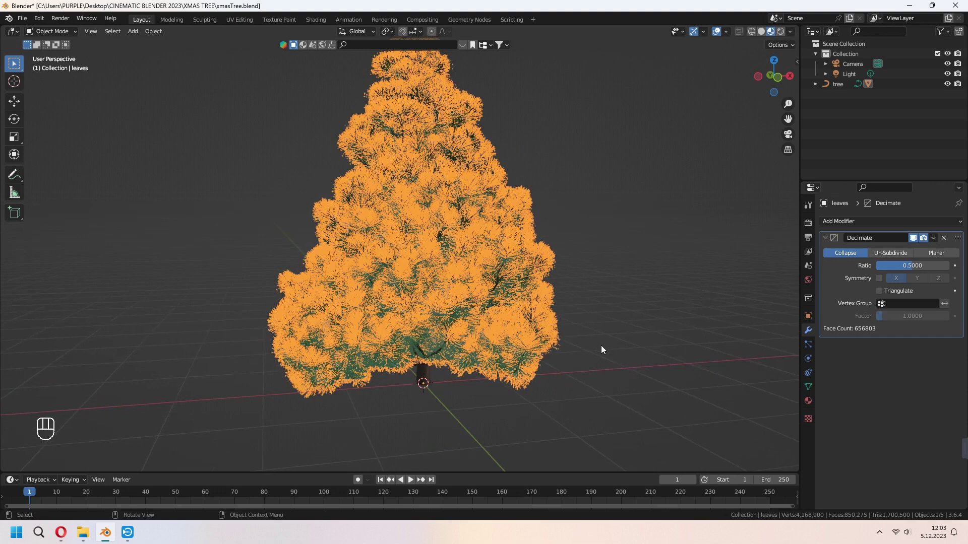
pyautogui.scroll(2, 504, 292)
pyautogui.scroll(-3, 504, 292)
pyautogui.click(933, 237)
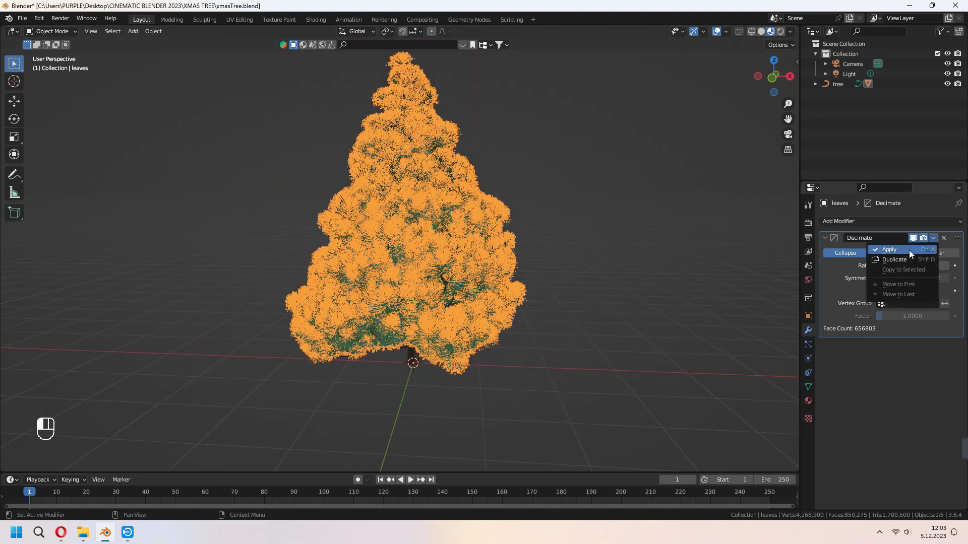
pyautogui.hotkey('ctrl', 'a')
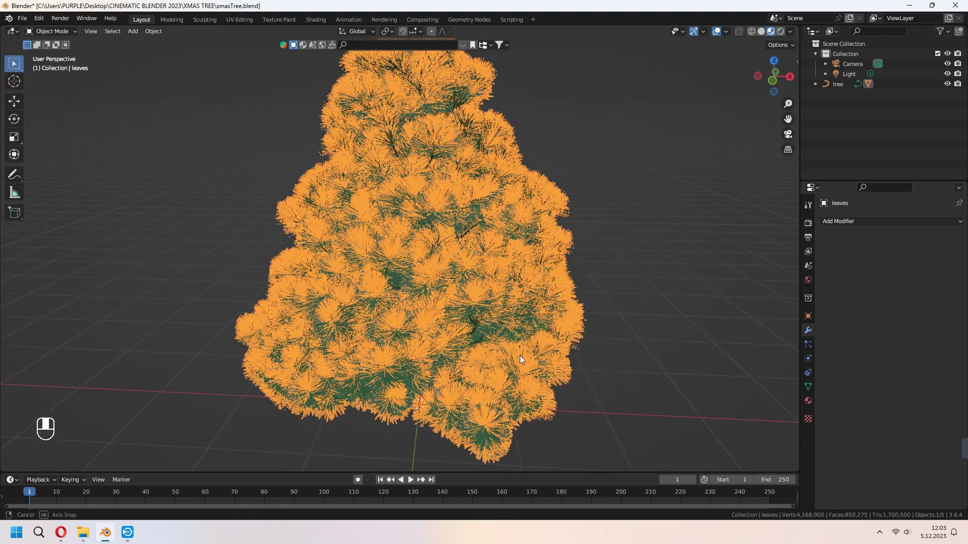
# Step: Deselect the leaves and switch the viewport to Rendered shading to preview the whole tree
pyautogui.click(571, 277)
pyautogui.moveTo(571, 277)
pyautogui.mouseDown(button='middle')
pyautogui.moveTo(603, 323)
pyautogui.moveTo(552, 276)
pyautogui.mouseUp(button='middle')
pyautogui.scroll(3, 557, 288)
pyautogui.click(779, 31)
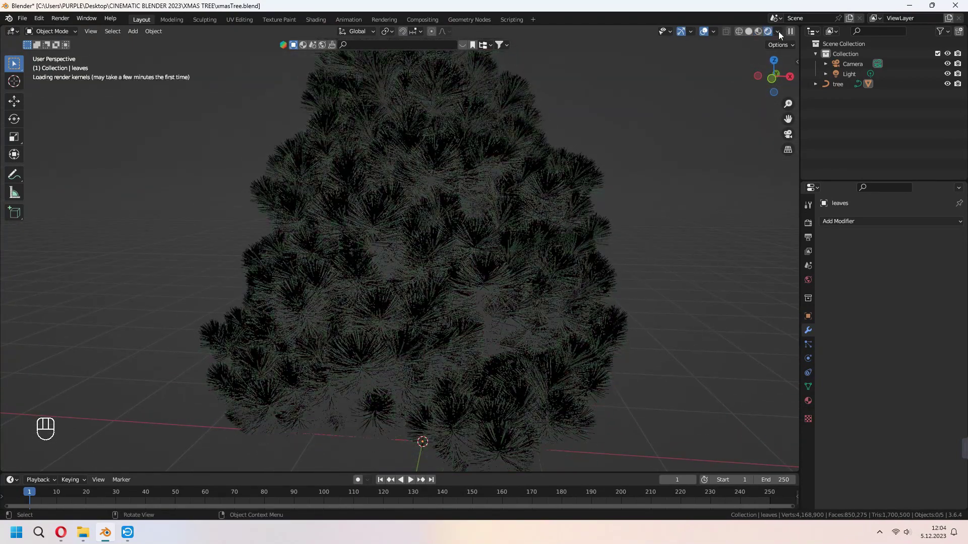
pyautogui.scroll(-6, 654, 282)
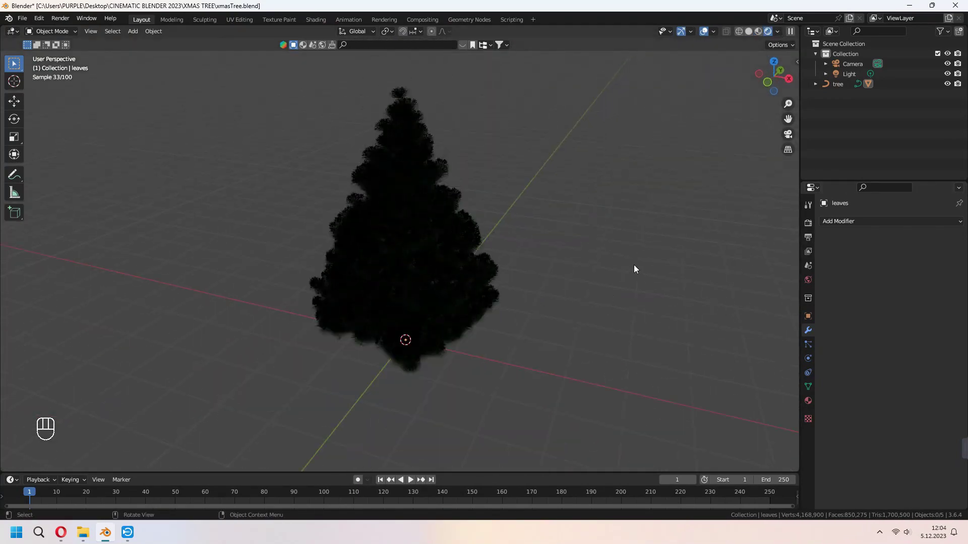
# Step: In the Shading workspace's World shader, add a Sky Texture node and connect its Color to the Background node's Color
pyautogui.click(315, 19)
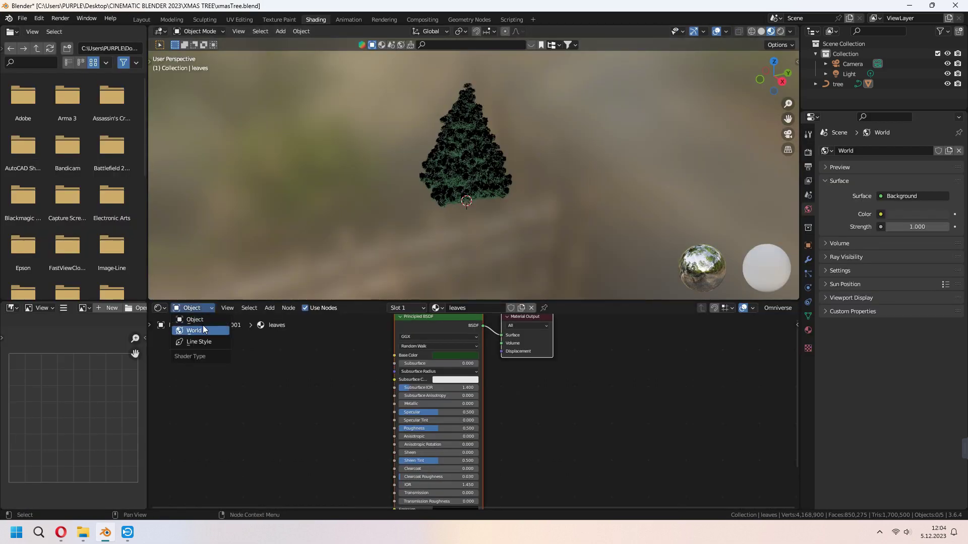
pyautogui.click(203, 330)
pyautogui.hotkey('shift', 'a')
pyautogui.write('s')
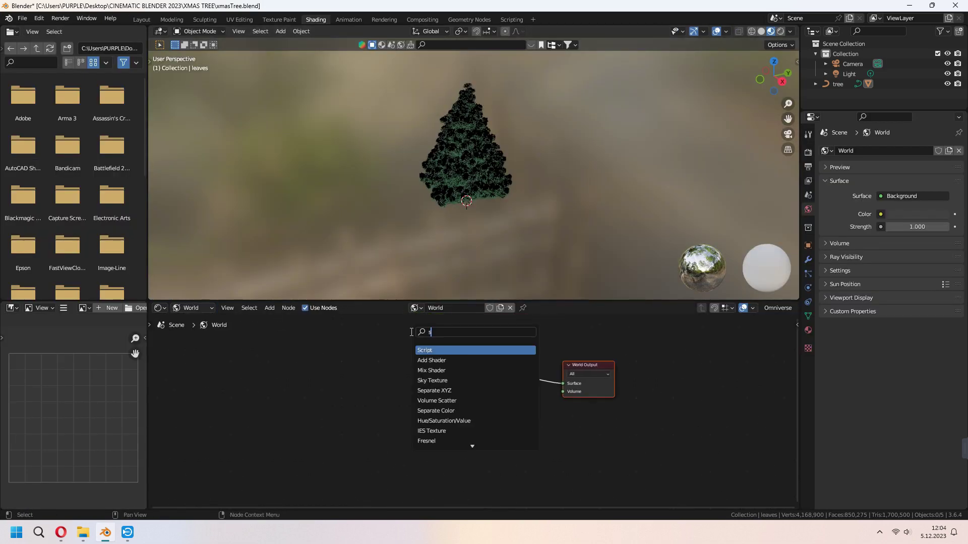
pyautogui.write('ky')
pyautogui.press('Return')
pyautogui.click(371, 356)
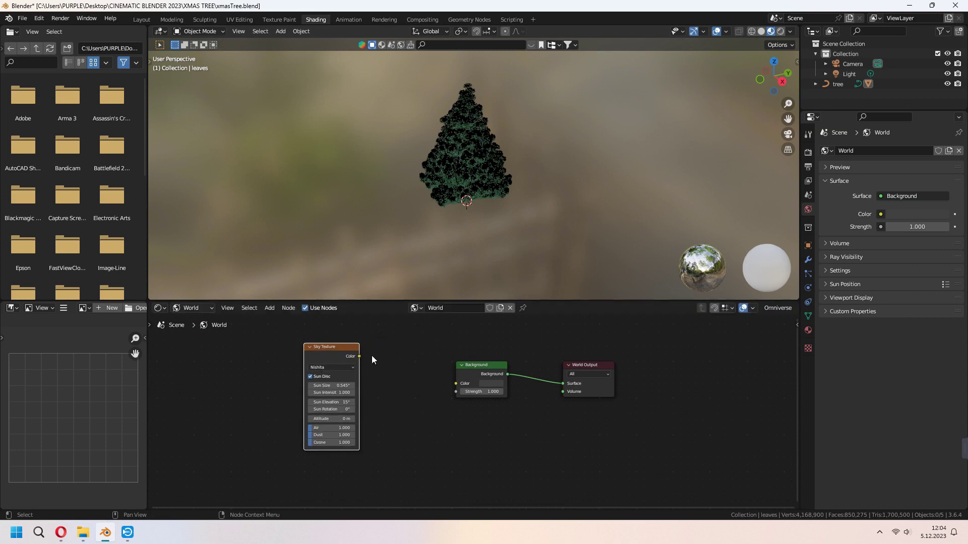
pyautogui.moveTo(359, 356); pyautogui.dragTo(453, 384)
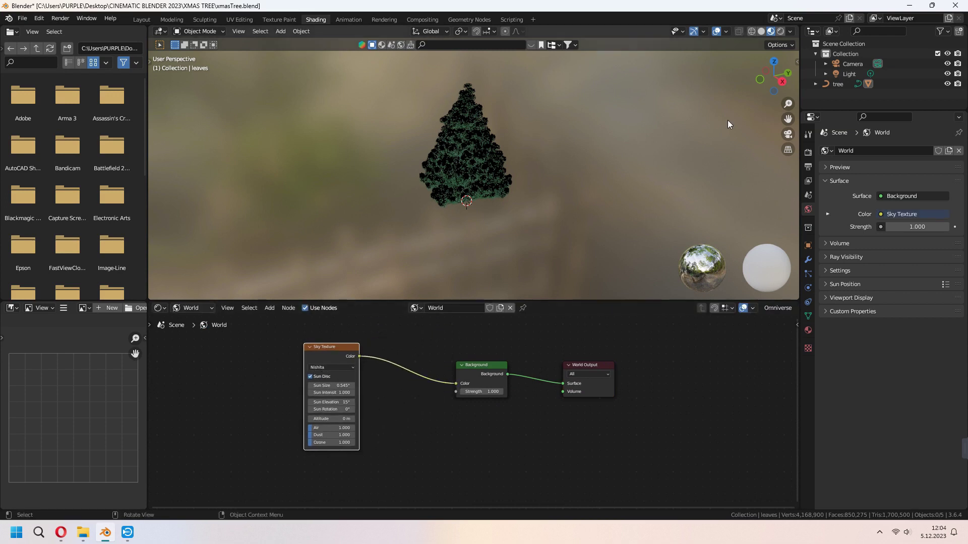
# Step: Switch the viewport to Rendered shading and render a test image of the whole tree
pyautogui.click(779, 31)
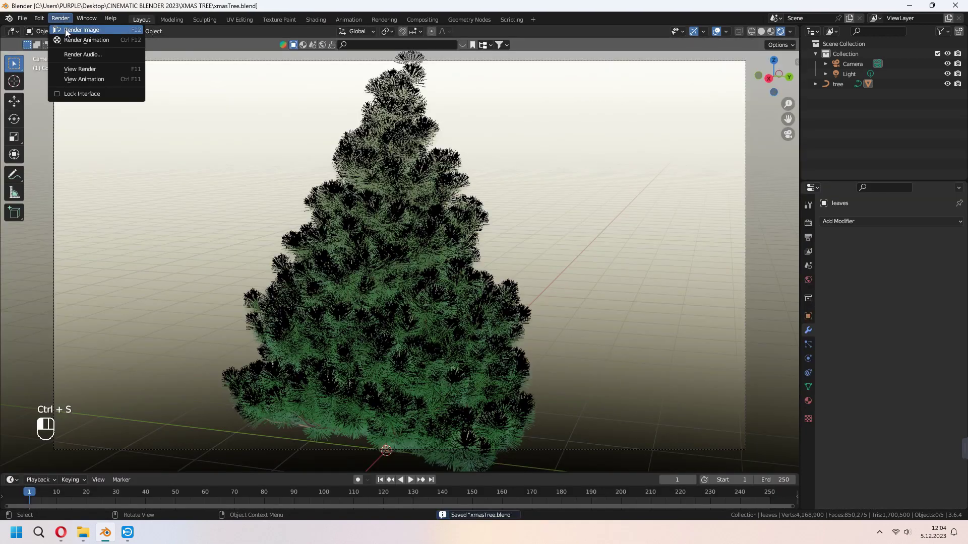
pyautogui.click(67, 33)
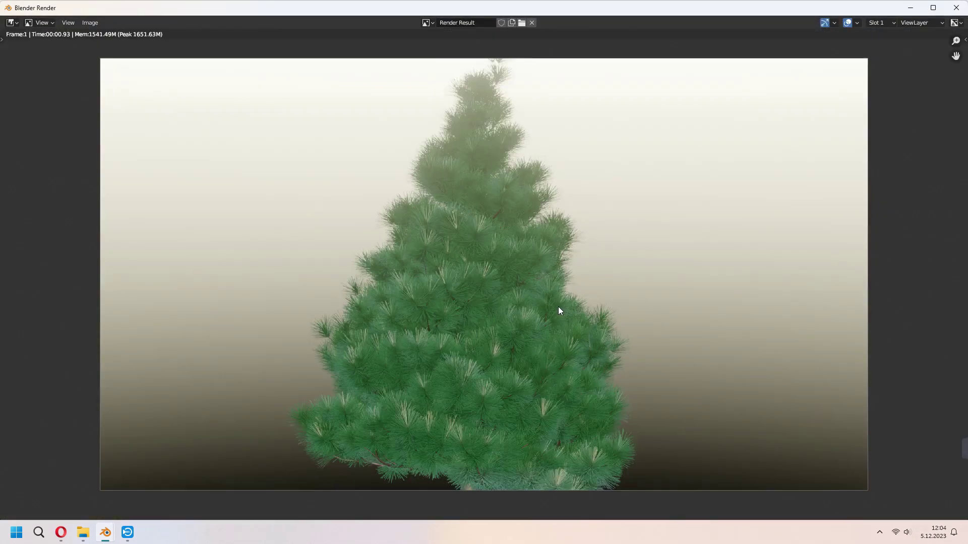
pyautogui.scroll(1, 558, 307)
pyautogui.scroll(-1, 502, 278)
pyautogui.click(960, 7)
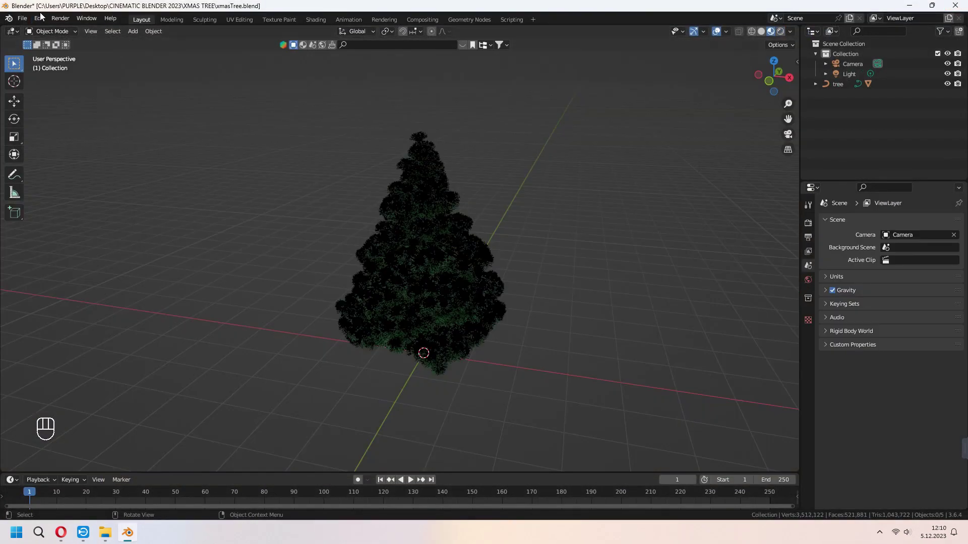
# Step: Search the add-ons in Preferences for "extra" to check that the Extra Objects add-ons are enabled
pyautogui.click(41, 18)
pyautogui.click(75, 162)
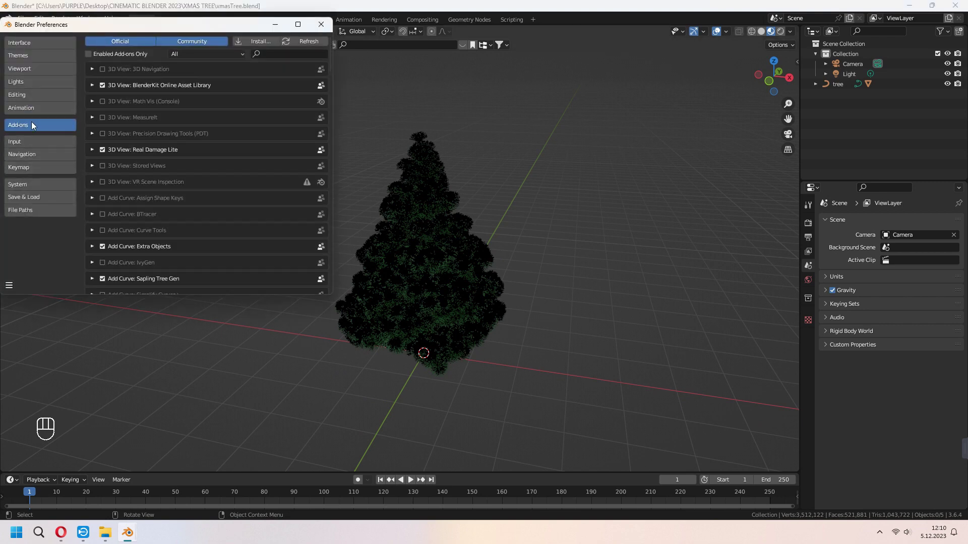
pyautogui.click(273, 53)
pyautogui.write('extra')
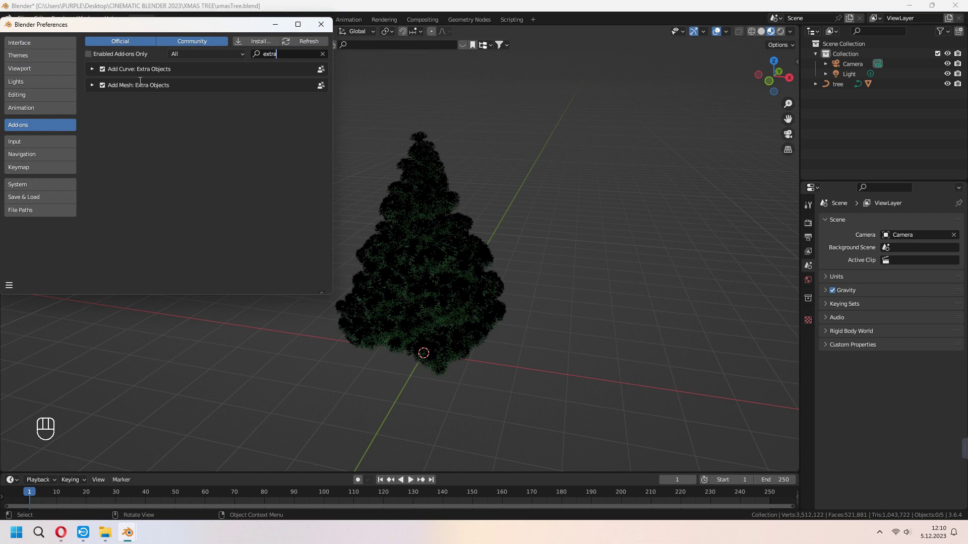
pyautogui.click(376, 111)
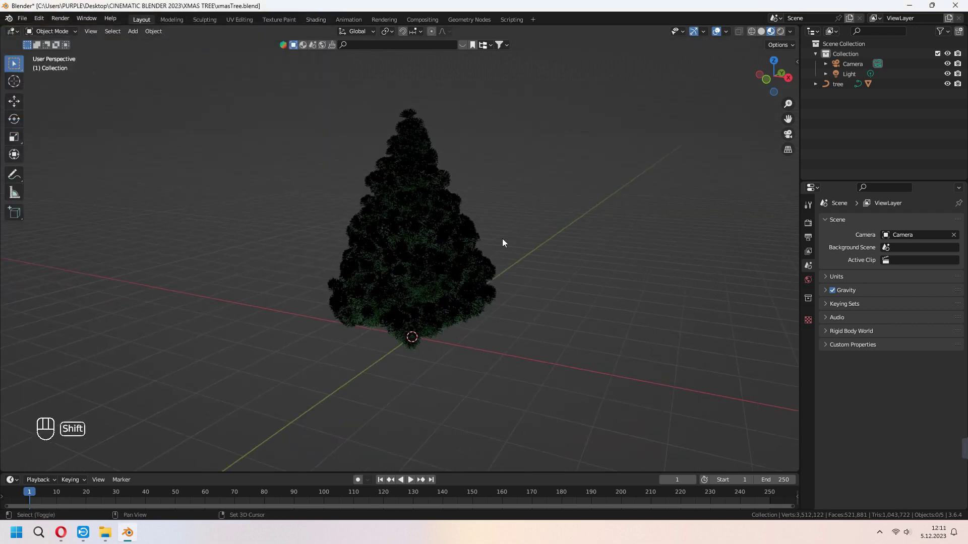
# Step: Add a Simple Star mesh from the extra mesh objects
pyautogui.hotkey('shift', 'a')
pyautogui.moveTo(502, 238)
pyautogui.moveTo(567, 440)
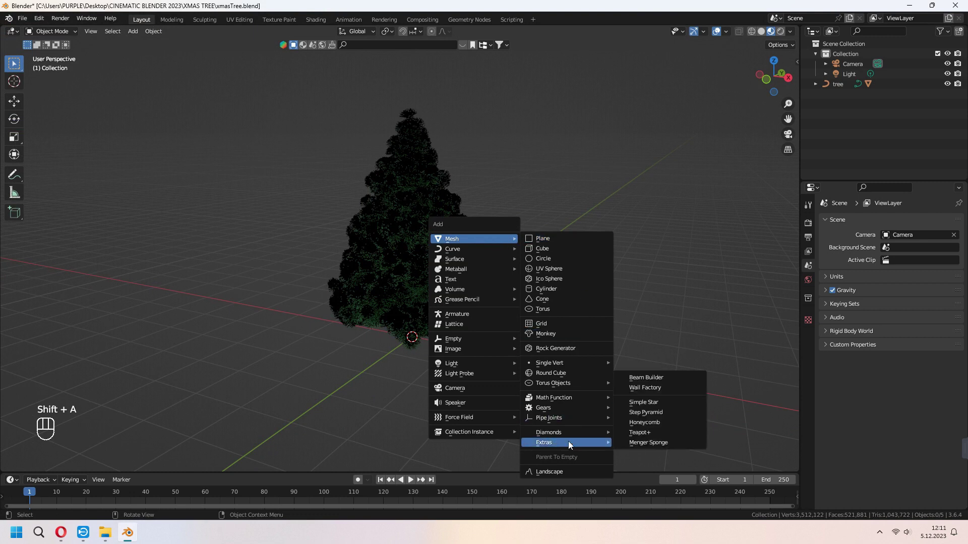
pyautogui.click(650, 402)
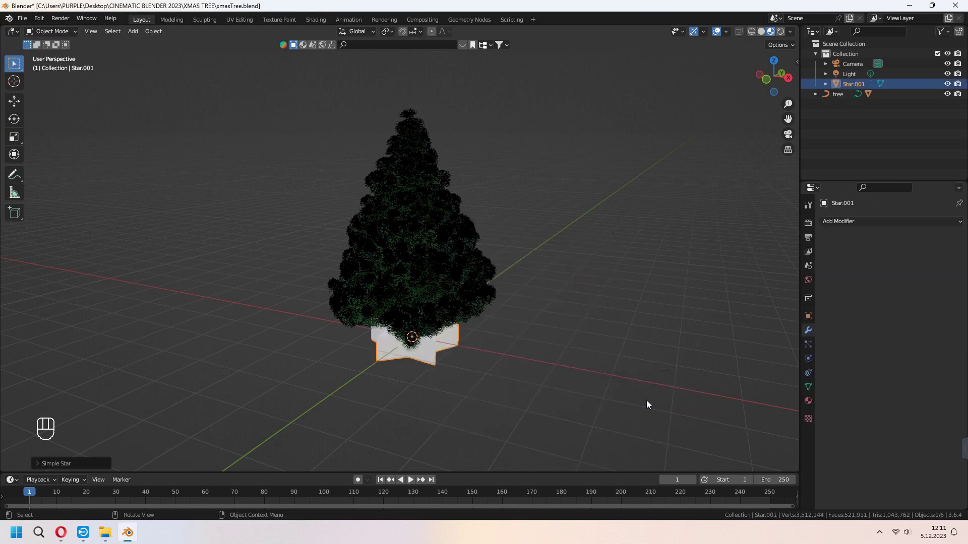
# Step: Move the star along the Y axis out in front of the tree and scale it down
pyautogui.moveTo(646, 400); pyautogui.dragTo(568, 333, button='middle')
pyautogui.press('g')
pyautogui.press('y')
pyautogui.click(418, 377)
pyautogui.keyDown('shift'); pyautogui.moveTo(418, 377); pyautogui.dragTo(490, 304, button='middle'); pyautogui.keyUp('shift')
pyautogui.scroll(2, 527, 297)
pyautogui.press('s')
pyautogui.click(401, 324)
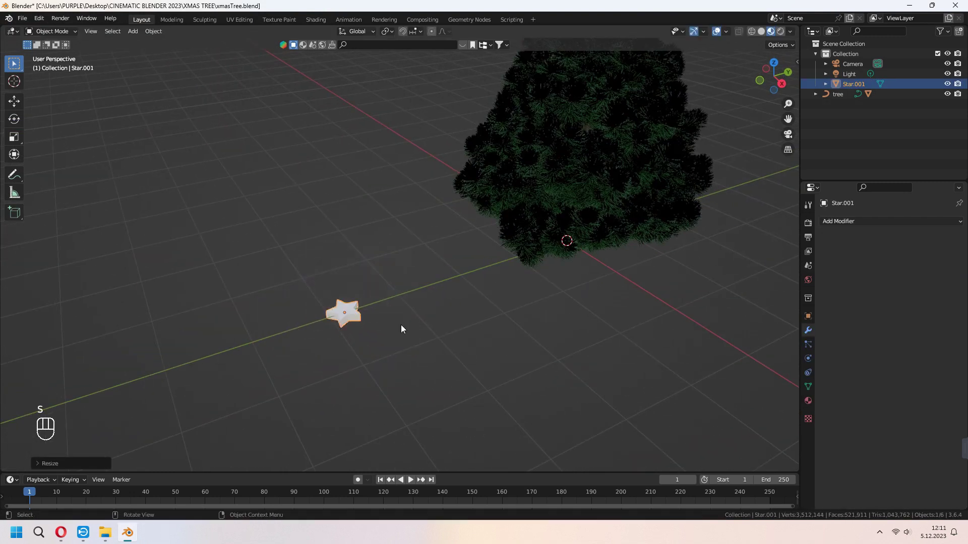
# Step: Rotate the star 90° about X so it stands upright, then straighten it in front view and resize it
pyautogui.moveTo(400, 325); pyautogui.dragTo(478, 320, button='middle')
pyautogui.press('r')
pyautogui.press('x')
pyautogui.press('9')
pyautogui.press('0')
pyautogui.press('KP_Enter')
pyautogui.press('KP_1')
pyautogui.press('r')
pyautogui.click(503, 346)
pyautogui.press('s')
pyautogui.click(545, 303)
# Step: Move the star up to the treetop in side view
pyautogui.moveTo(544, 303); pyautogui.dragTo(421, 333, button='middle')
pyautogui.click(442, 236)
pyautogui.click(297, 360)
pyautogui.press('KP_3')
pyautogui.press('g')
pyautogui.click(444, 194)
pyautogui.moveTo(447, 227); pyautogui.dragTo(534, 257, button='middle')
pyautogui.scroll(2, 534, 257)
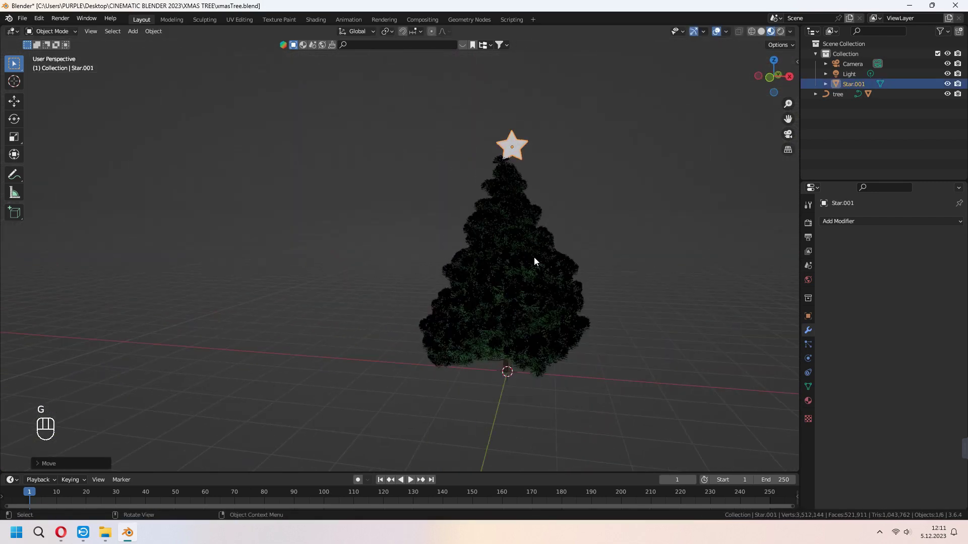
# Step: Center the star on the tree's tip in front view and adjust its overall size
pyautogui.press('KP_1')
pyautogui.press('g')
pyautogui.click(613, 255)
pyautogui.press('s')
pyautogui.click(598, 239)
pyautogui.press('g')
pyautogui.click(599, 247)
# Step: Adjust the star's thickness by scaling it along the Y axis
pyautogui.moveTo(597, 262); pyautogui.dragTo(499, 182, button='middle')
pyautogui.scroll(2, 504, 312)
pyautogui.press('s')
pyautogui.press('y')
pyautogui.click(448, 319)
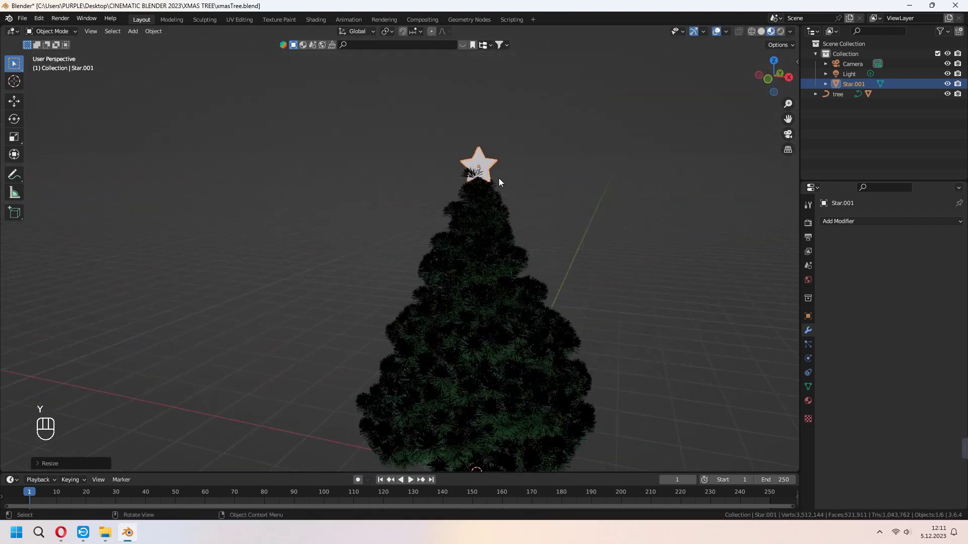
# Step: Give the star a new material named yellowEmission with an Emission surface and a Strength of 2
pyautogui.click(808, 400)
pyautogui.click(858, 265)
pyautogui.click(859, 265)
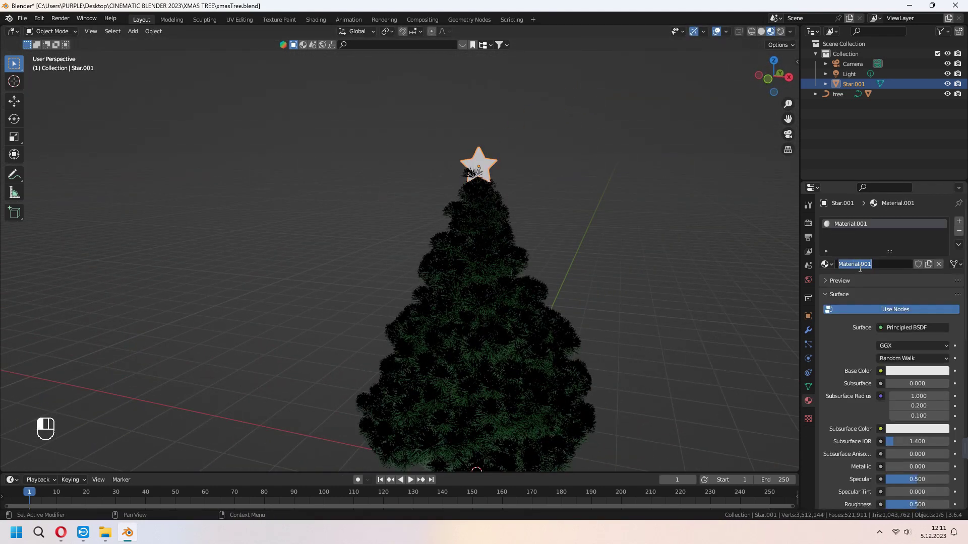
pyautogui.write('yellowEmission')
pyautogui.press('Return')
pyautogui.click(907, 328)
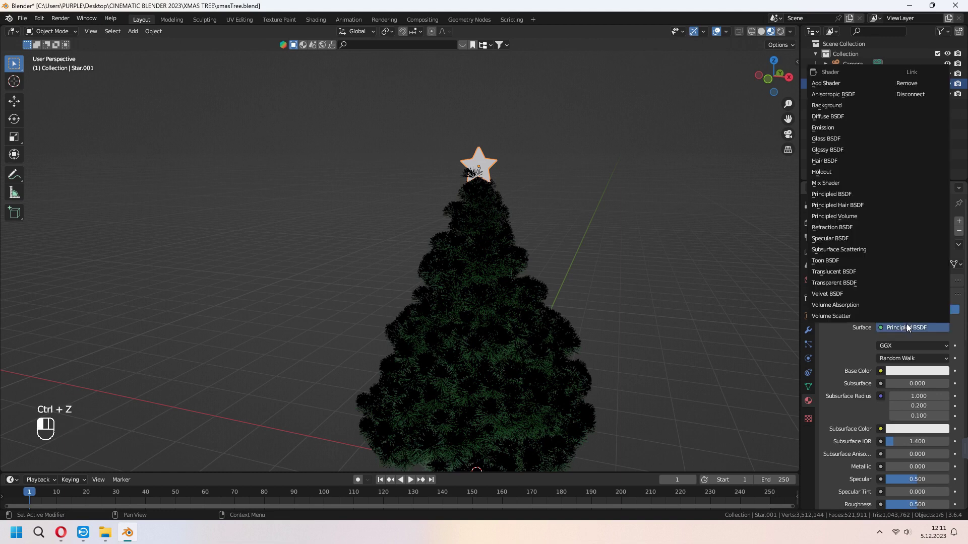
pyautogui.click(826, 128)
pyautogui.moveTo(675, 244); pyautogui.dragTo(655, 243, button='middle')
pyautogui.press('Return')
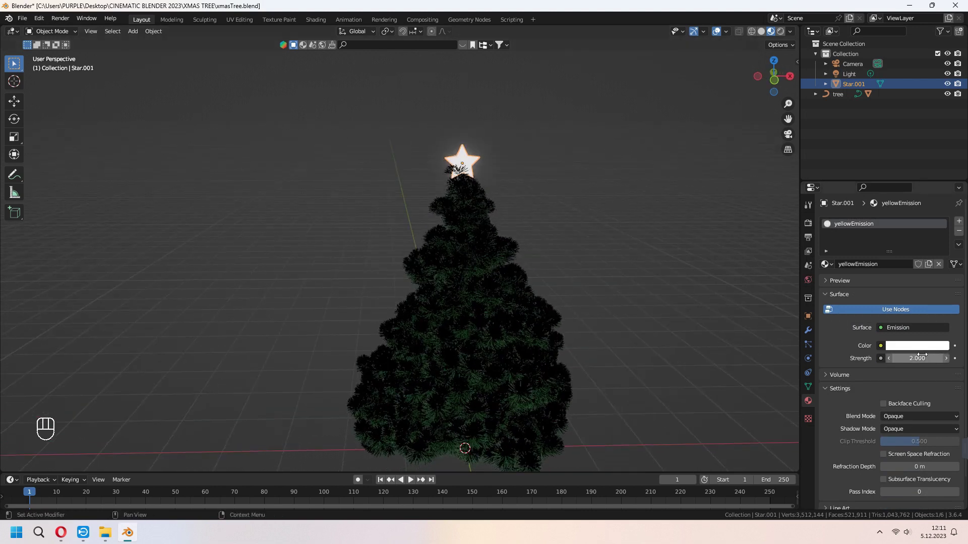
# Step: Set the star's emission color to yellow and preview it in Rendered shading
pyautogui.click(914, 347)
pyautogui.moveTo(897, 240); pyautogui.dragTo(879, 253)
pyautogui.moveTo(678, 222); pyautogui.dragTo(670, 222, button='middle')
pyautogui.click(780, 31)
pyautogui.moveTo(625, 167); pyautogui.dragTo(580, 174, button='middle')
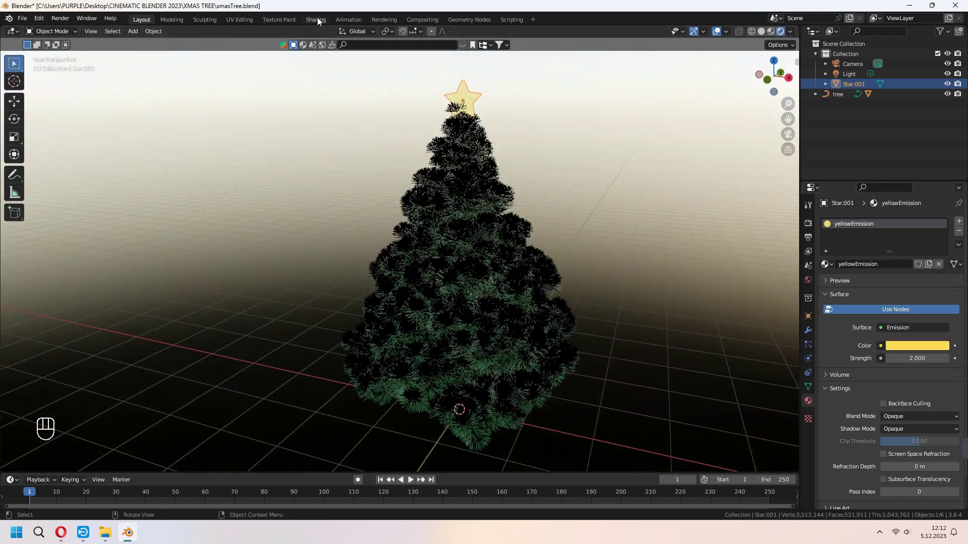
# Step: In the World shader, lower the Sky Texture's Sun Elevation to about 0.2° and adjust its Sun Rotation for a darker sky
pyautogui.click(318, 19)
pyautogui.click(781, 31)
pyautogui.moveTo(329, 411); pyautogui.dragTo(309, 419)
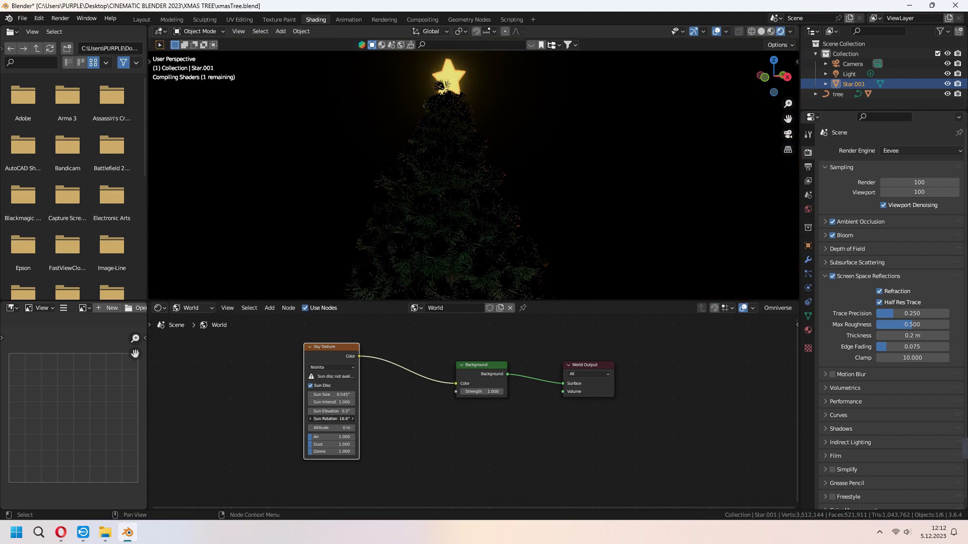
# Step: Add a plane in the Layout workspace and rotate it 90° about the X axis
pyautogui.click(142, 19)
pyautogui.hotkey('shift', 'a')
pyautogui.moveTo(329, 256)
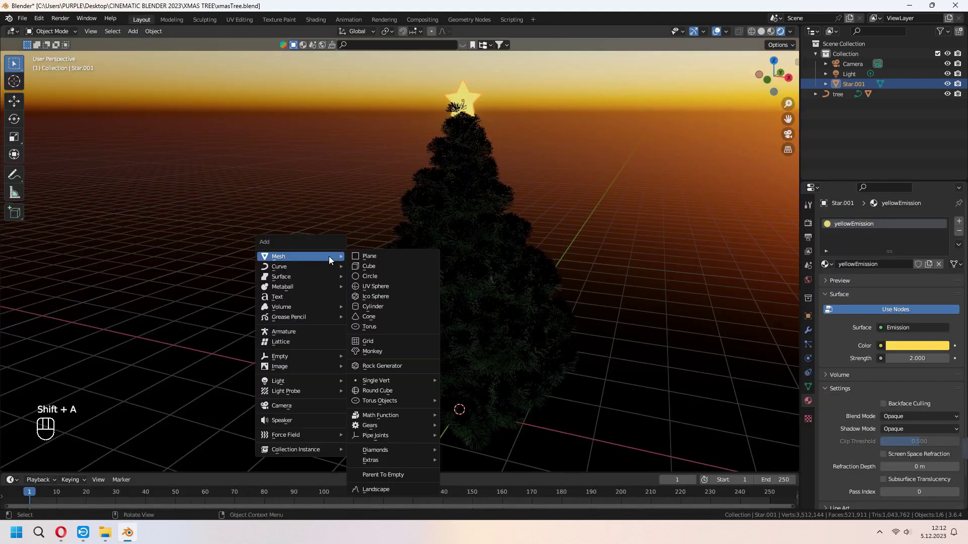
pyautogui.click(370, 256)
pyautogui.press('r')
pyautogui.press('x')
pyautogui.press('KP_9')
pyautogui.press('KP_0')
pyautogui.press('KP_Enter')
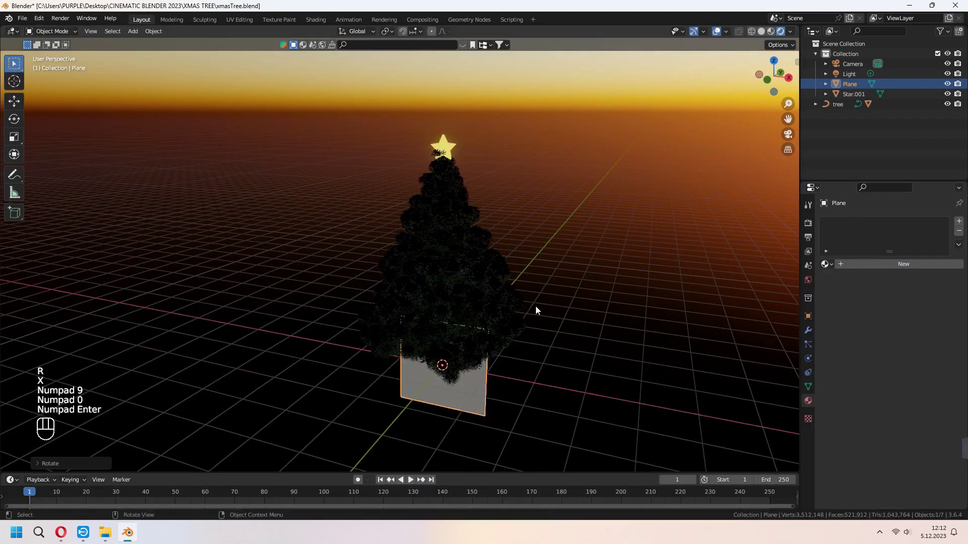
# Step: Scale up the upright plane, move it along Y behind the tree and raise it as a backdrop
pyautogui.press('s')
pyautogui.click(145, 338)
pyautogui.press('g')
pyautogui.press('y')
pyautogui.click(557, 283)
pyautogui.press('g')
pyautogui.press('z')
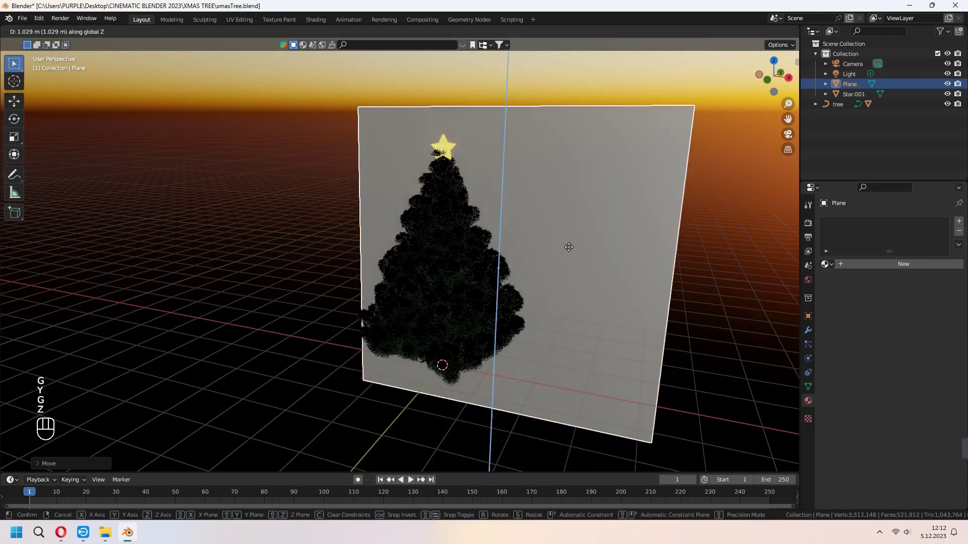
pyautogui.click(568, 242)
# Step: Reframe the camera with walk navigation so the tree and its star fit in the camera view
pyautogui.press('KP_0')
pyautogui.press('q')
pyautogui.click(568, 241)
pyautogui.hotkey('shift', 'a')
pyautogui.hotkey('shift', 'w')
pyautogui.hotkey('shift', 'w')
pyautogui.hotkey('shift', 's')
pyautogui.hotkey('shift', 's')
pyautogui.hotkey('shift', 's')
pyautogui.press('w')
pyautogui.press('w')
pyautogui.press('d')
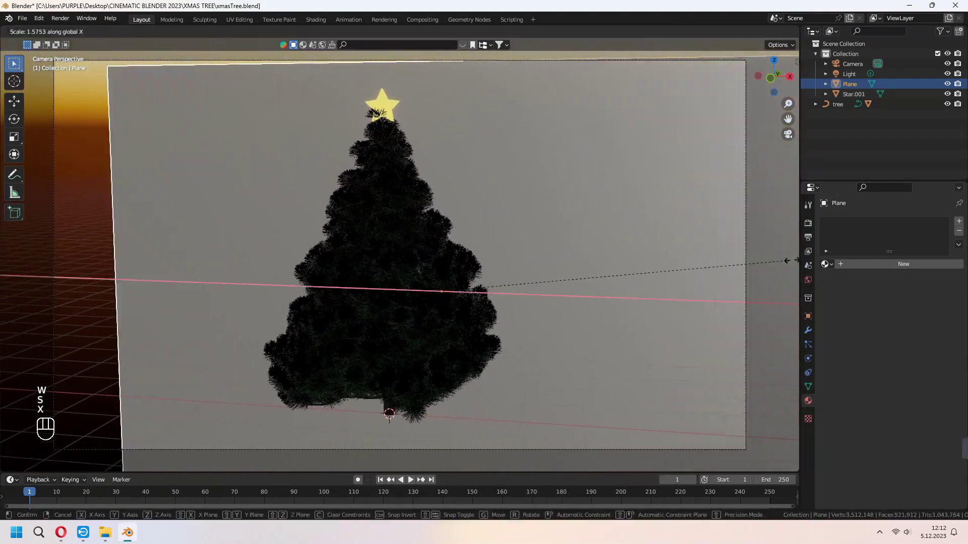
# Step: Scale the backdrop plane along X and Z until it fills the camera frame
pyautogui.press('s')
pyautogui.press('z')
pyautogui.click(468, 312)
# Step: Add an area light, raise it along Z above the treetop star and scale it up
pyautogui.hotkey('shift', 'a')
pyautogui.moveTo(375, 282)
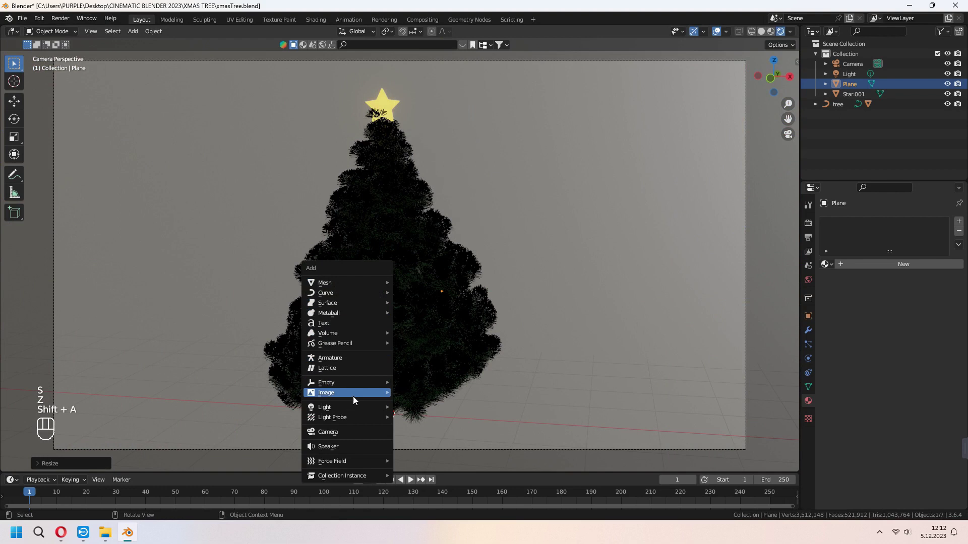
pyautogui.moveTo(353, 407)
pyautogui.click(428, 441)
pyautogui.moveTo(464, 383); pyautogui.dragTo(482, 376, button='middle')
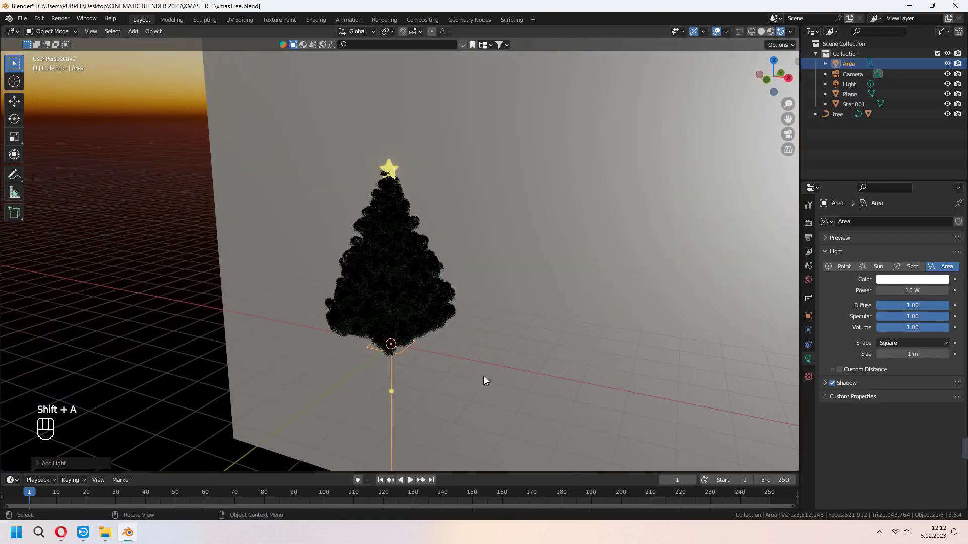
pyautogui.press('g')
pyautogui.press('z')
pyautogui.click(521, 145)
pyautogui.press('s')
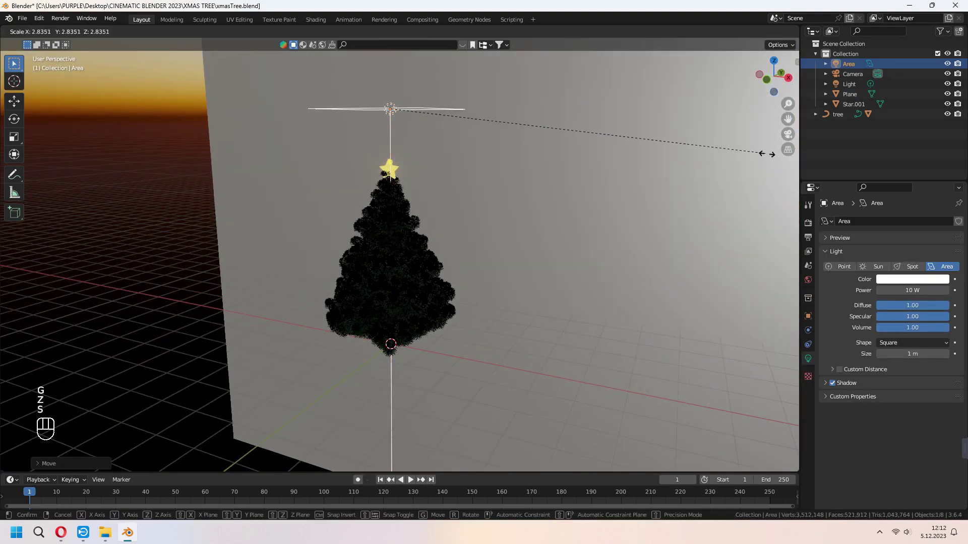
pyautogui.click(402, 234)
# Step: Set the area light's power to 200 W
pyautogui.click(904, 291)
pyautogui.write('20')
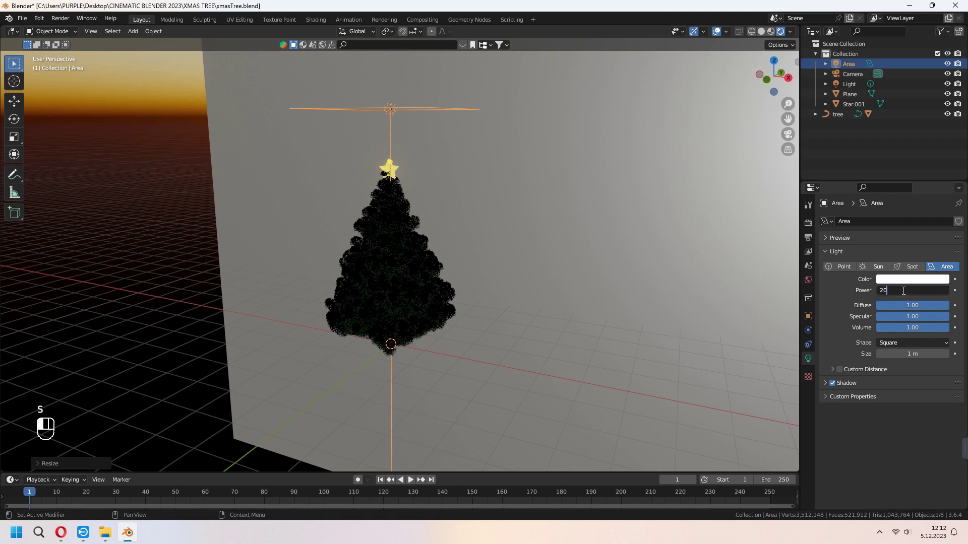
pyautogui.write('0')
pyautogui.press('Return')
pyautogui.moveTo(393, 282); pyautogui.dragTo(434, 270, button='middle')
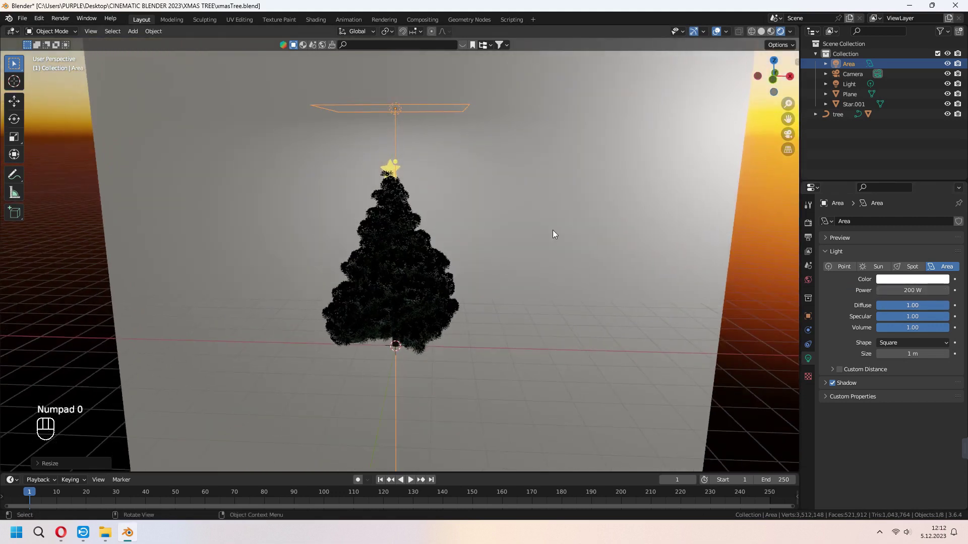
# Step: Give the backdrop plane a new material with a black Base Color and a Roughness of 1
pyautogui.click(552, 231)
pyautogui.click(864, 264)
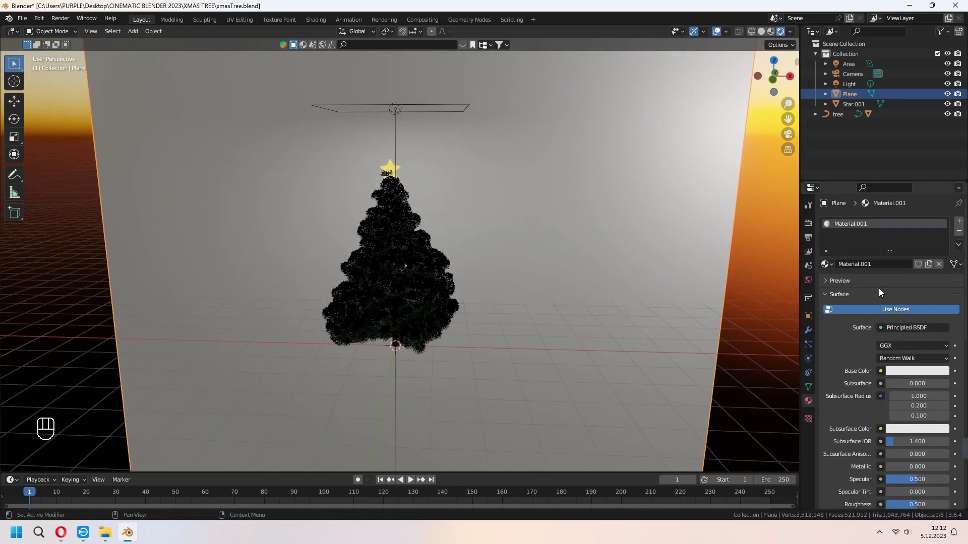
pyautogui.click(913, 371)
pyautogui.moveTo(911, 346); pyautogui.dragTo(860, 345)
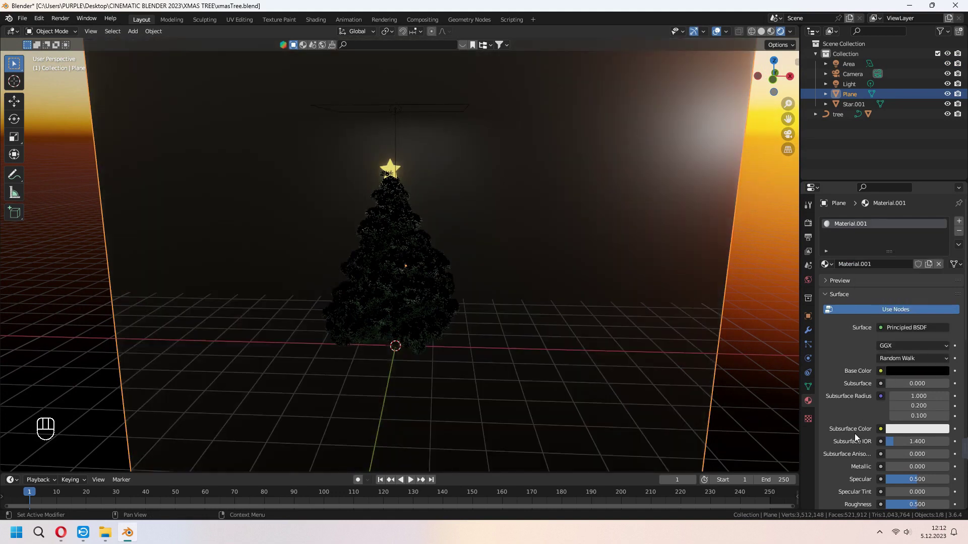
pyautogui.scroll(-3, 854, 437)
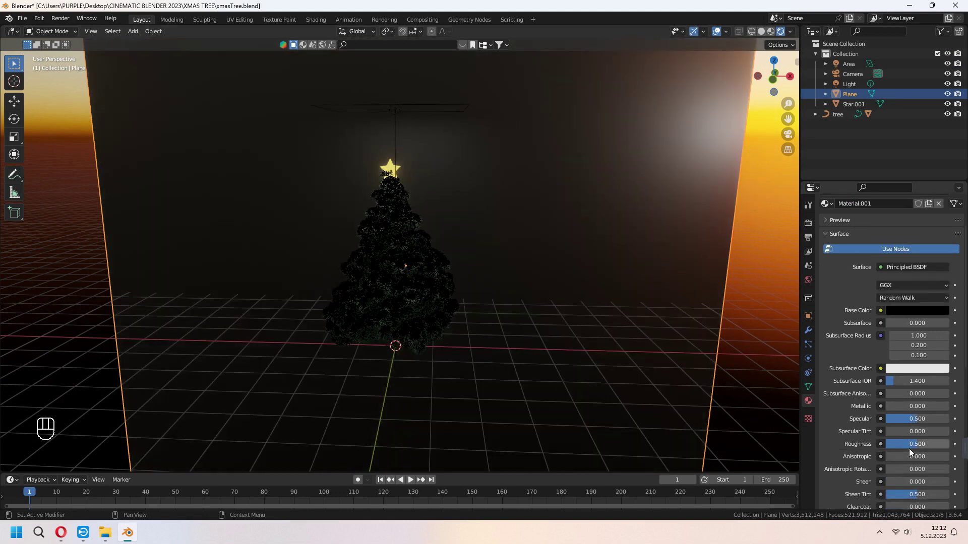
pyautogui.moveTo(909, 448); pyautogui.dragTo(950, 449)
pyautogui.press('KP_0')
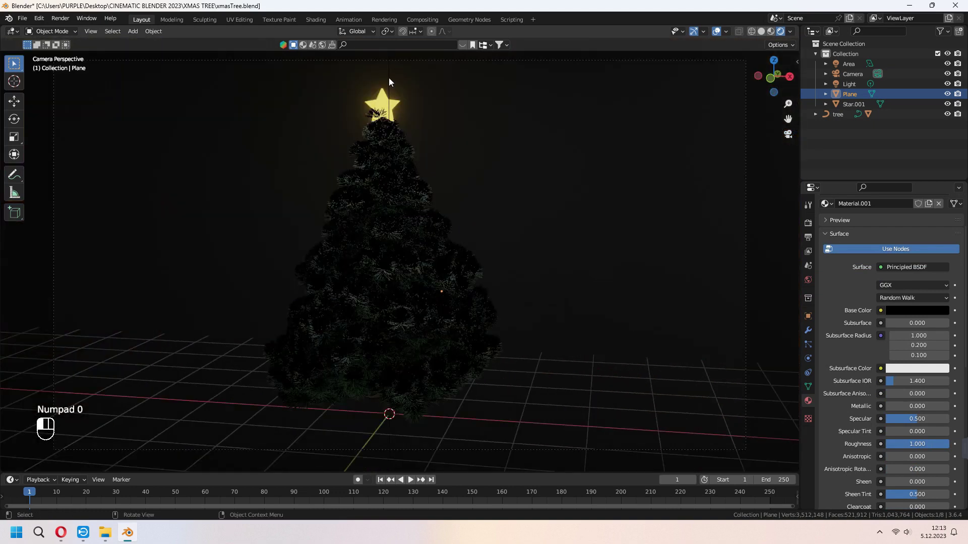
# Step: Duplicate the area light along Y to the front of the tree, lower it and rotate it about X toward the tree
pyautogui.moveTo(388, 78); pyautogui.dragTo(375, 116, button='middle')
pyautogui.click(388, 141)
pyautogui.hotkey('shift', 'd')
pyautogui.press('y')
pyautogui.click(298, 303)
pyautogui.press('g')
pyautogui.press('z')
pyautogui.click(295, 401)
pyautogui.press('r')
pyautogui.press('x')
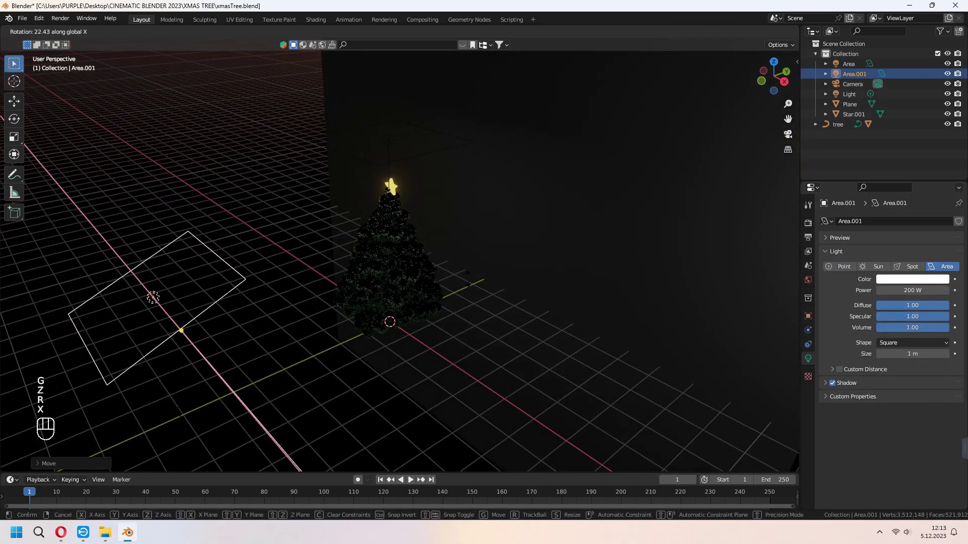
pyautogui.click(383, 400)
# Step: Set the front area light's power to 500 W and save the file
pyautogui.press('KP_0')
pyautogui.doubleClick(907, 289)
pyautogui.write('500')
pyautogui.press('Return')
pyautogui.hotkey('ctrl', 's')
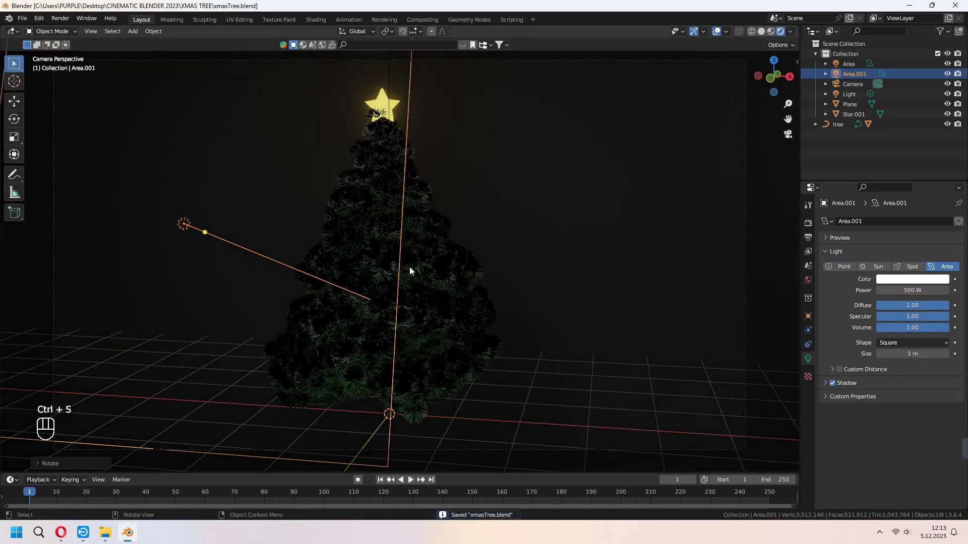
# Step: Render the camera view to check the tree's lighting against the dark backdrop, then close the render
pyautogui.click(60, 18)
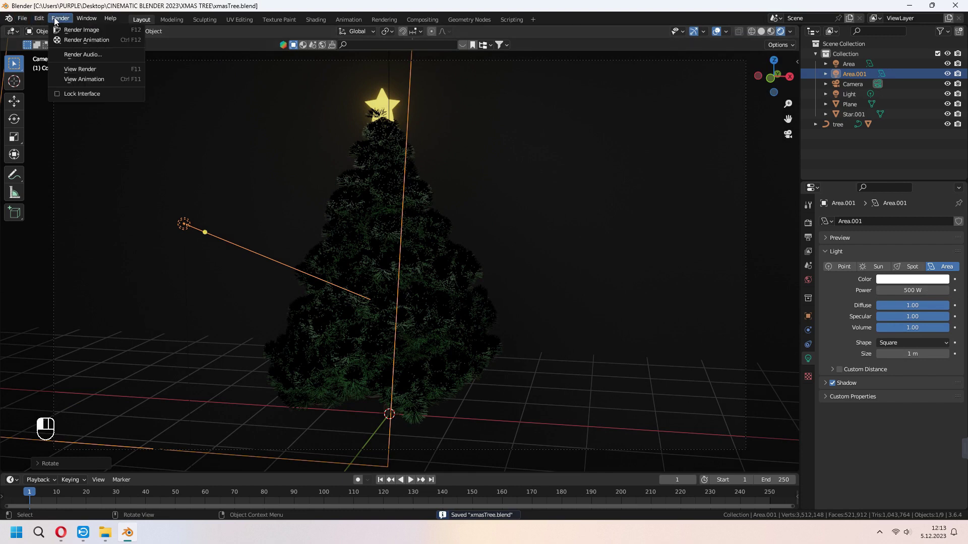
pyautogui.click(68, 27)
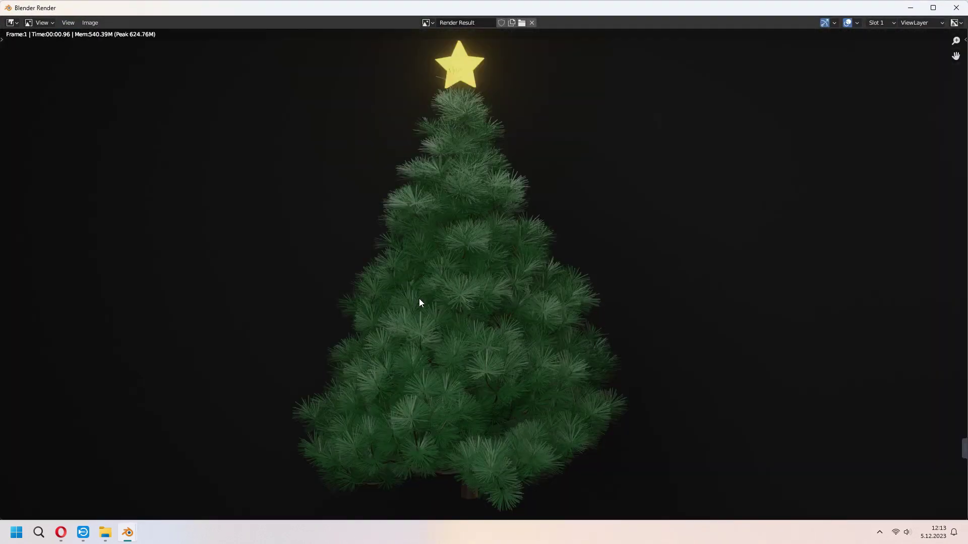
pyautogui.scroll(-1, 485, 325)
pyautogui.scroll(1, 489, 300)
pyautogui.press('Escape')
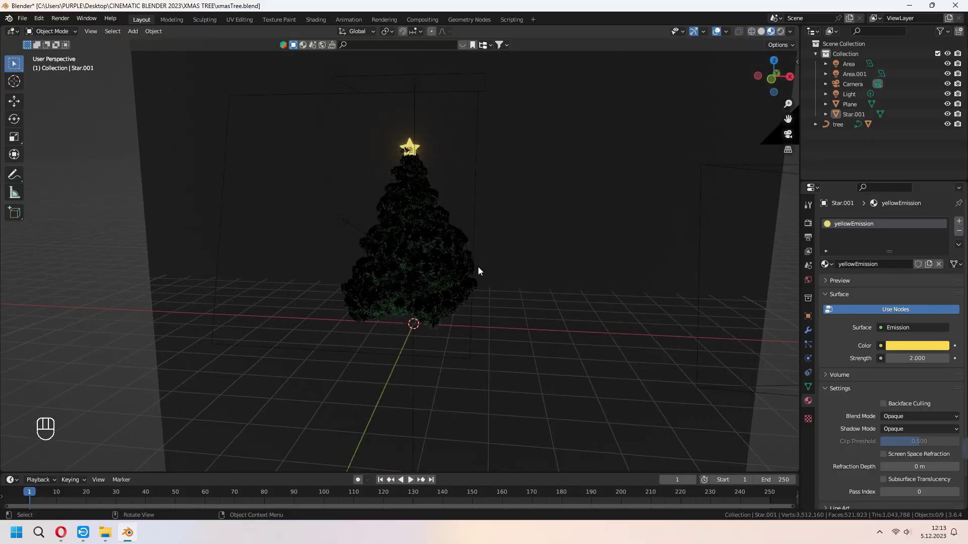
# Step: Add a UV sphere with 16 segments at the base of the tree as an ornament
pyautogui.click(780, 32)
pyautogui.hotkey('shift', 'a')
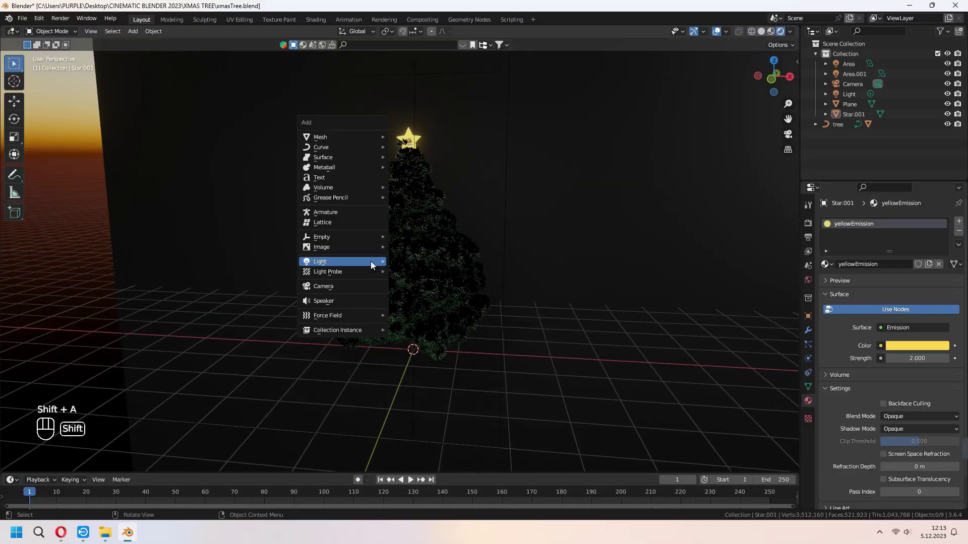
pyautogui.moveTo(349, 136)
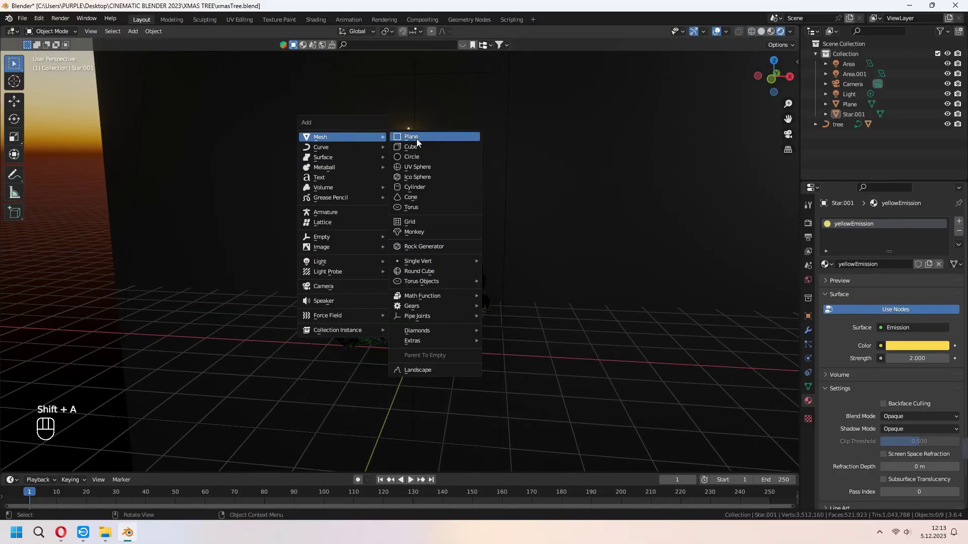
pyautogui.click(416, 166)
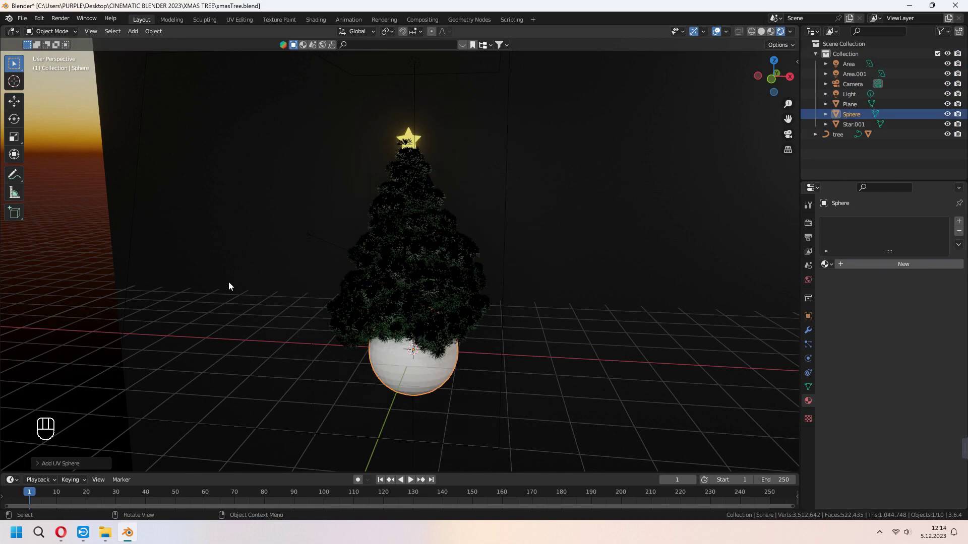
pyautogui.click(36, 464)
pyautogui.click(133, 352)
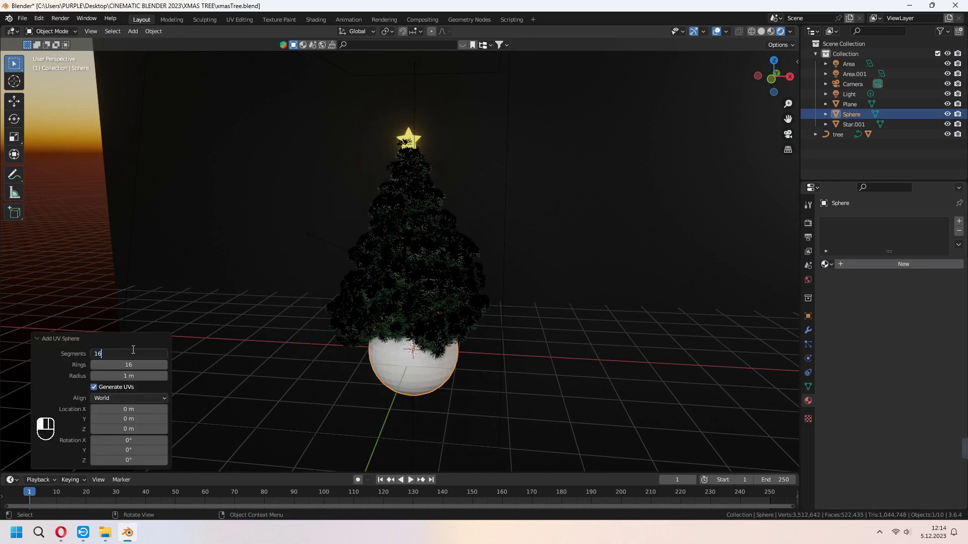
pyautogui.write('16')
pyautogui.press('Return')
pyautogui.click(52, 337)
pyautogui.moveTo(685, 376); pyautogui.dragTo(656, 377, button='middle')
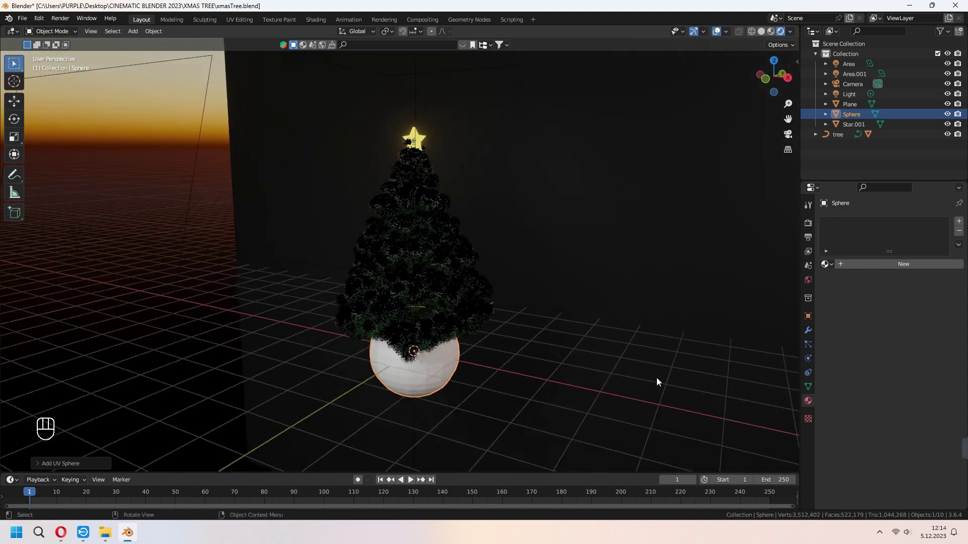
# Step: Scale the sphere down to ornament size and move it along Y in front of the tree
pyautogui.press('s')
pyautogui.click(497, 345)
pyautogui.click(761, 32)
pyautogui.press('g')
pyautogui.press('y')
pyautogui.click(446, 410)
pyautogui.keyDown('shift'); pyautogui.moveTo(447, 413); pyautogui.dragTo(516, 323, button='middle'); pyautogui.keyUp('shift')
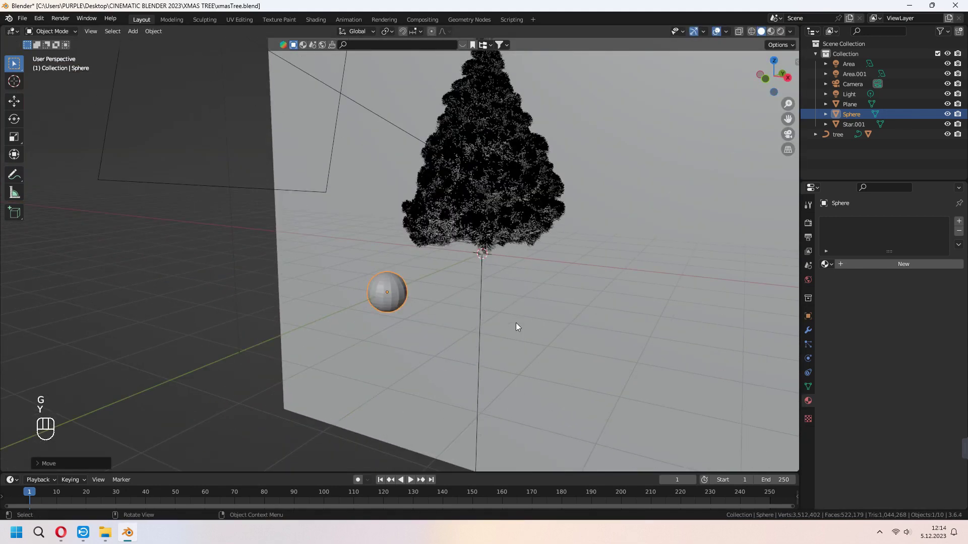
pyautogui.press('s')
pyautogui.click(412, 293)
# Step: Apply Shade Smooth to the ornament sphere
pyautogui.scroll(7, 412, 292)
pyautogui.keyDown('shift'); pyautogui.moveTo(420, 302); pyautogui.dragTo(439, 295, button='middle'); pyautogui.keyUp('shift')
pyautogui.rightClick(398, 270)
pyautogui.click(399, 271)
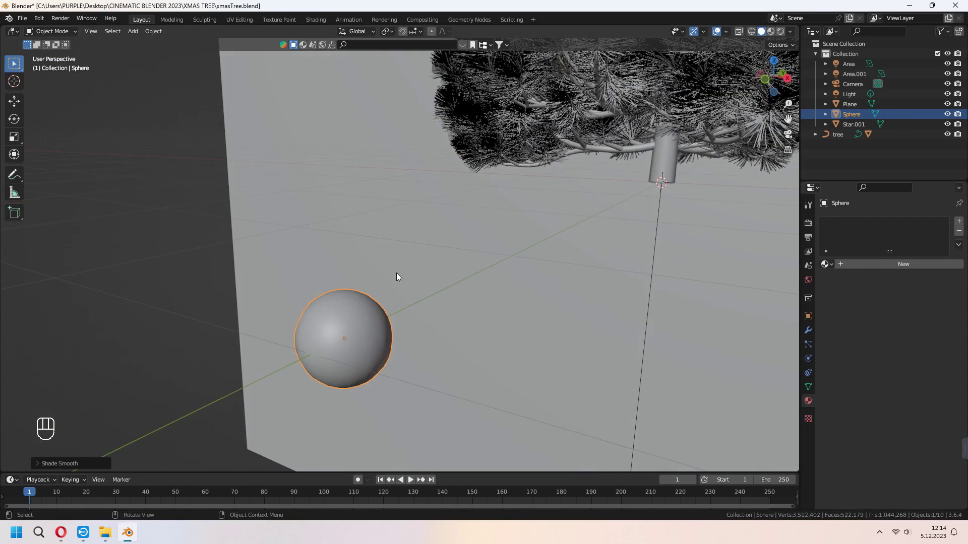
# Step: Select the faces around the sphere's upper pole, grow the selection twice and extrude them upward along global Z as a neck
pyautogui.press('KP_Decimal')
pyautogui.press('Tab')
pyautogui.press('3')
pyautogui.keyDown('alt'); pyautogui.click(411, 210); pyautogui.keyUp('alt')
pyautogui.moveTo(411, 210); pyautogui.dragTo(415, 216, button='middle')
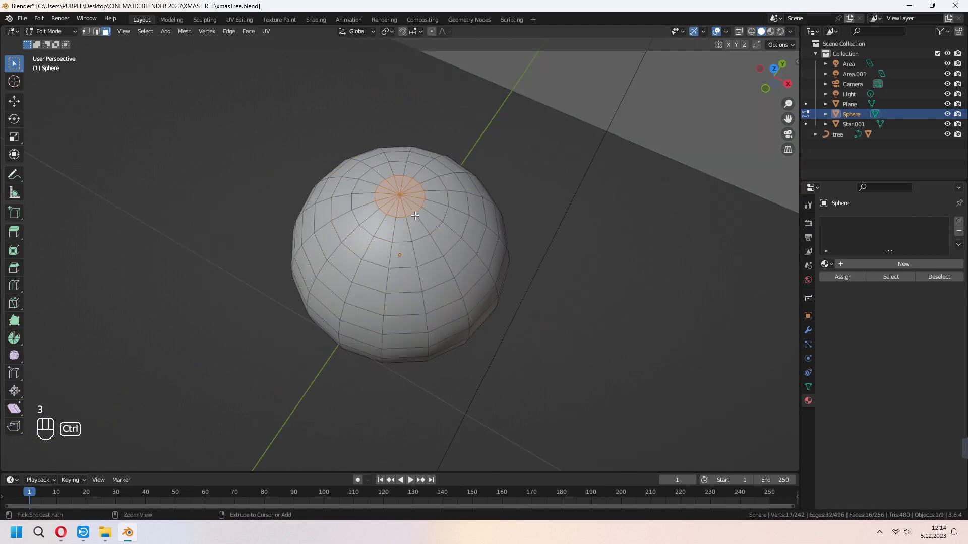
pyautogui.press('ctrl+KP_Add')
pyautogui.press('ctrl+KP_Add')
pyautogui.moveTo(506, 263); pyautogui.dragTo(531, 258, button='middle')
pyautogui.press('e')
pyautogui.press('z')
pyautogui.press('z')
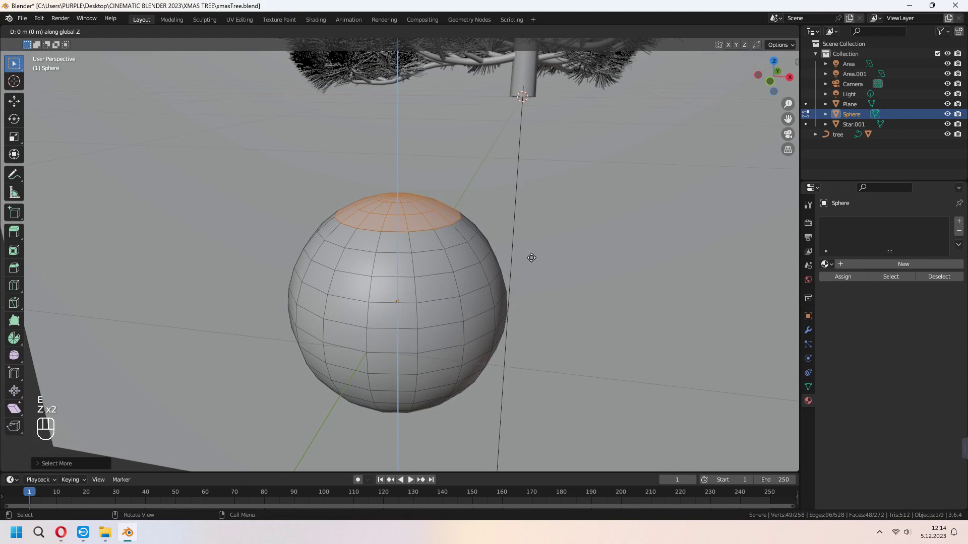
pyautogui.click(530, 212)
# Step: Flatten the extruded neck's upper faces by scaling them to 0 along Z, and return to Object Mode
pyautogui.moveTo(529, 211); pyautogui.dragTo(543, 233, button='middle')
pyautogui.press('s')
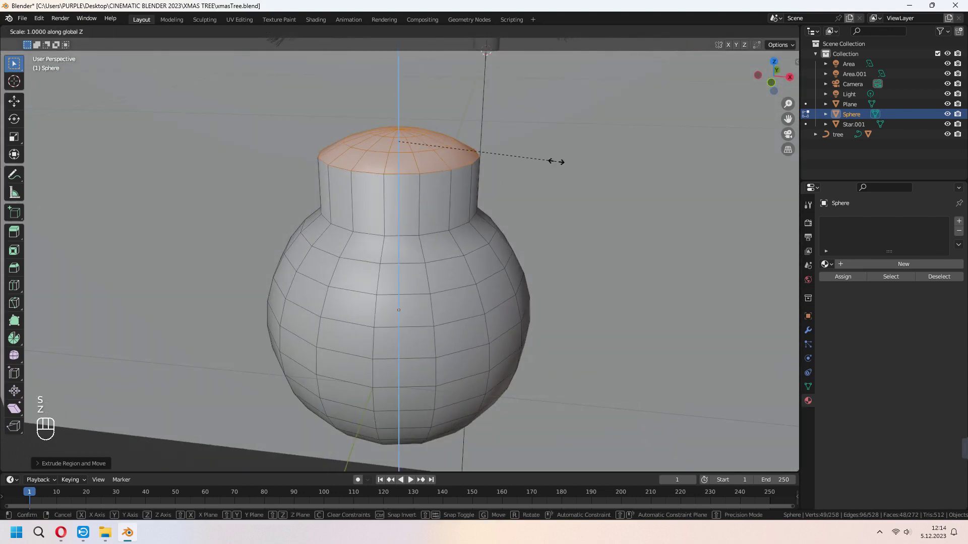
pyautogui.press('z')
pyautogui.press('KP_0')
pyautogui.press('KP_Enter')
pyautogui.moveTo(556, 158); pyautogui.dragTo(487, 231, button='middle')
pyautogui.press('Tab')
# Step: Enable Auto Smooth in the ornament's mesh normals
pyautogui.scroll(-5, 477, 247)
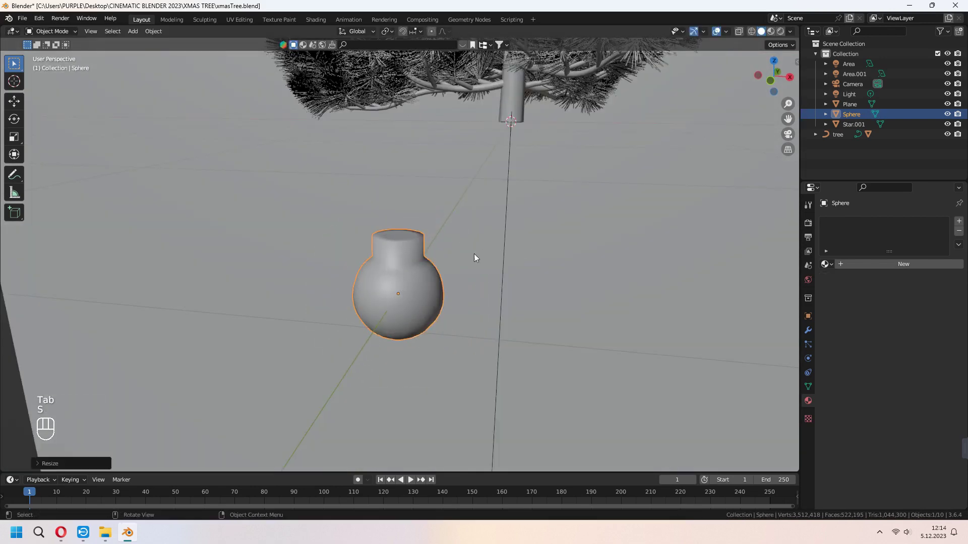
pyautogui.click(808, 387)
pyautogui.click(879, 444)
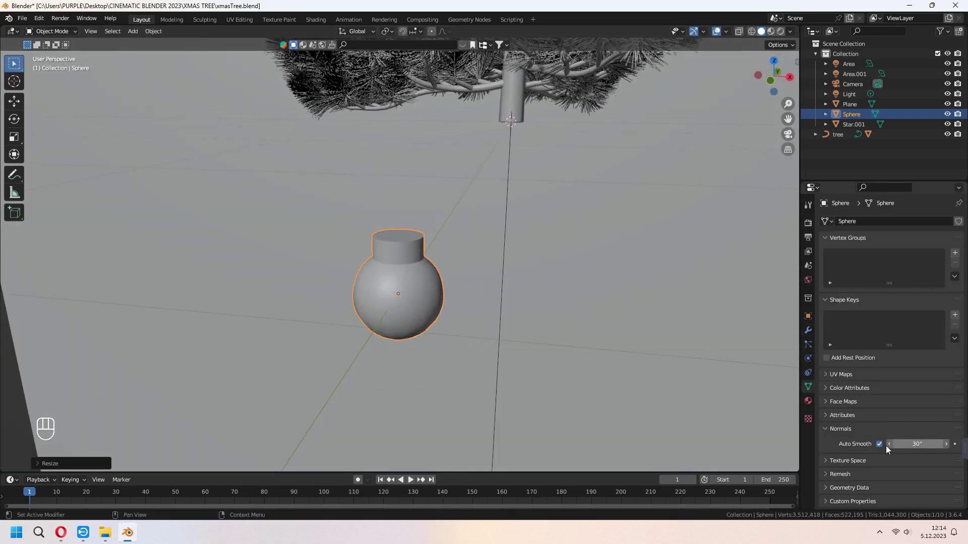
# Step: Add two horizontal loop cuts around the ornament's neck to form a narrow band in its middle
pyautogui.moveTo(570, 336); pyautogui.dragTo(428, 310, button='middle')
pyautogui.press('Tab')
pyautogui.hotkey('ctrl', 'r')
pyautogui.click(428, 310)
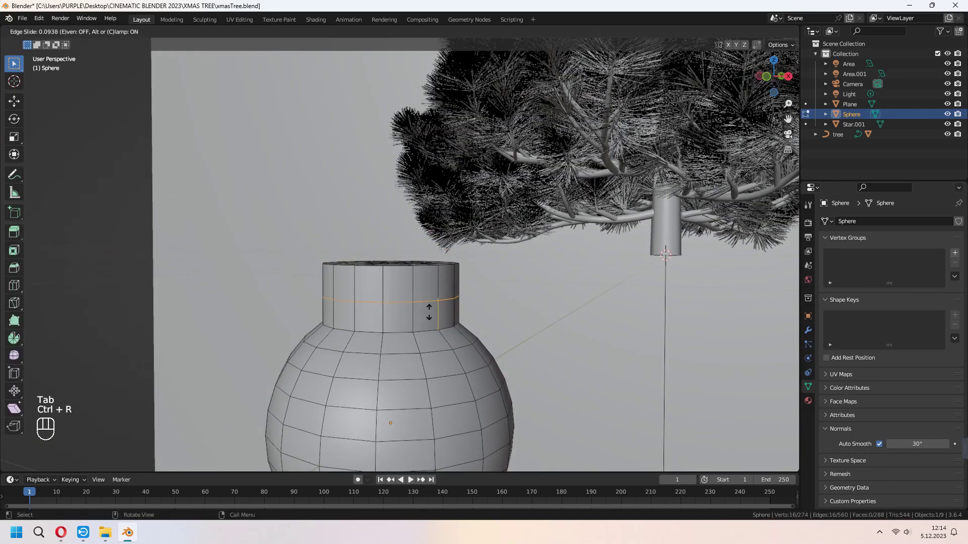
pyautogui.click(430, 317)
pyautogui.hotkey('ctrl', 'r')
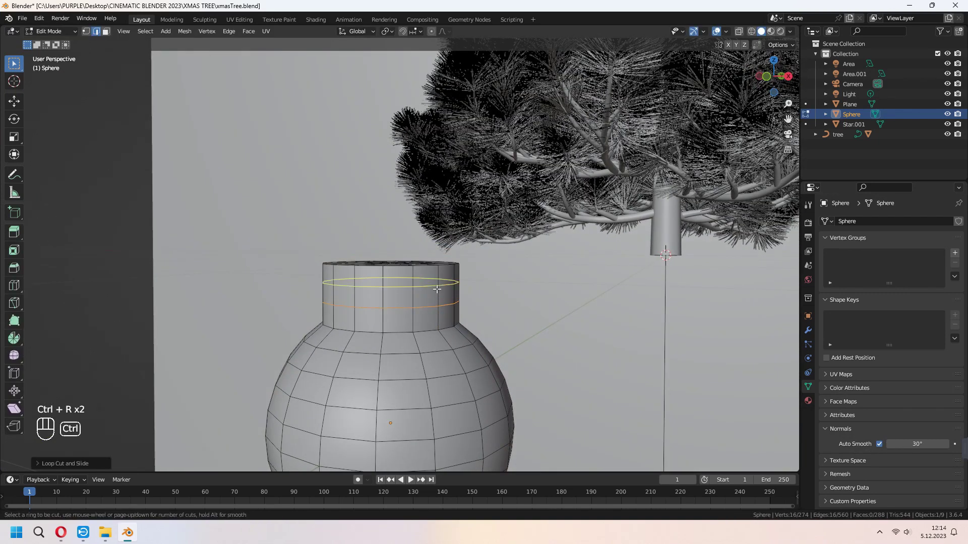
pyautogui.click(426, 298)
# Step: Extrude the band of faces around the ornament's neck and offset it outward with Shrink/Fatten
pyautogui.press('3')
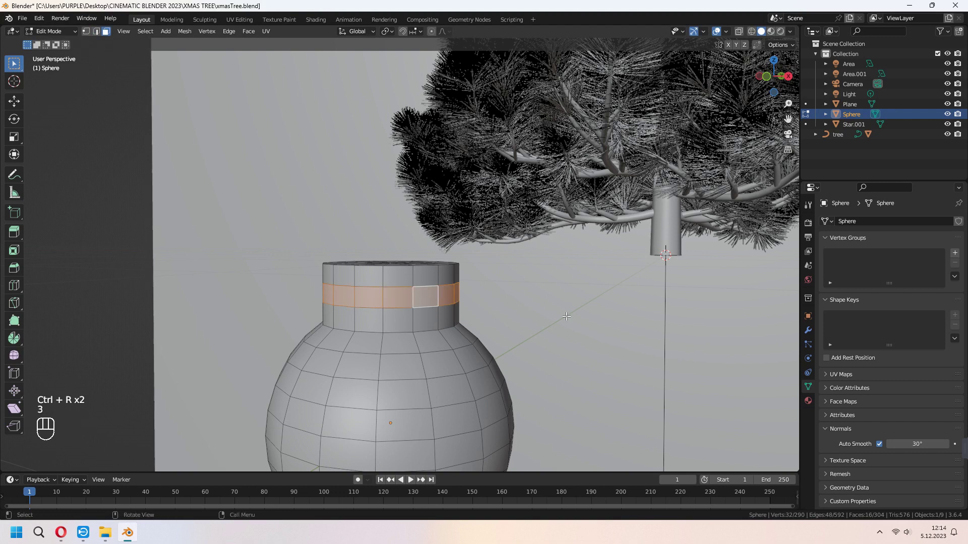
pyautogui.press('e')
pyautogui.hotkey('alt', 's')
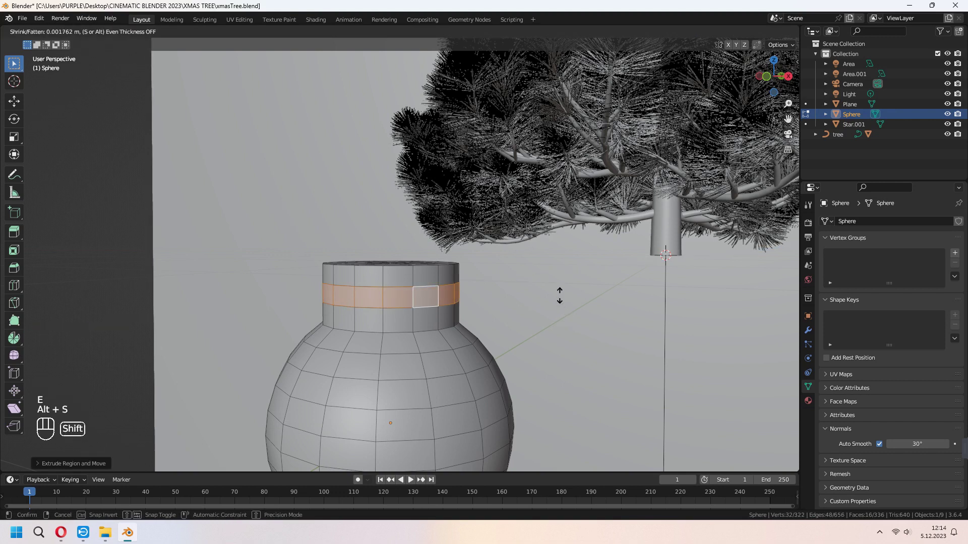
pyautogui.click(554, 259)
# Step: Select the flat faces on top of the ornament's neck, resize them and return to Object Mode
pyautogui.moveTo(554, 259); pyautogui.dragTo(451, 336, button='middle')
pyautogui.click(395, 288)
pyautogui.press('ctrl+KP_Add')
pyautogui.press('ctrl+KP_Add')
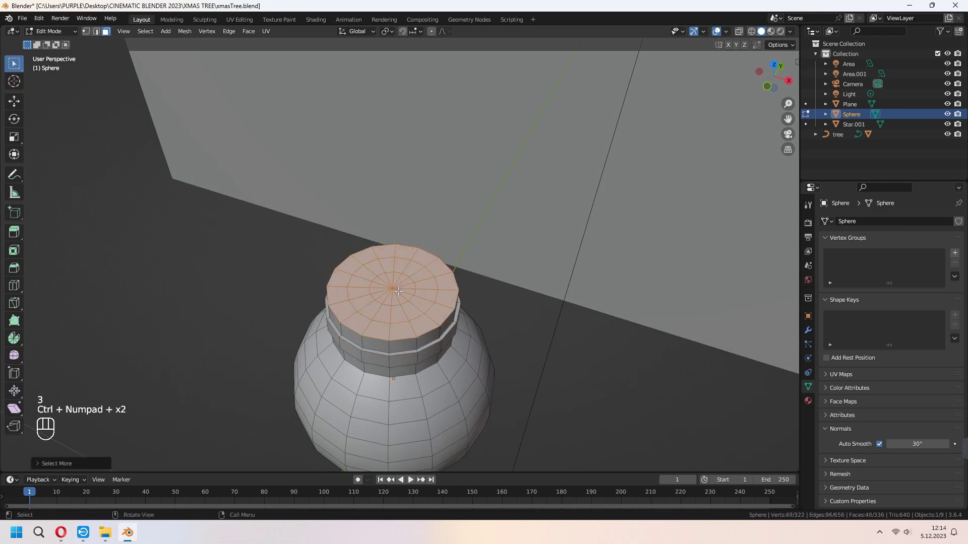
pyautogui.press('s')
pyautogui.click(525, 296)
pyautogui.moveTo(525, 296); pyautogui.dragTo(491, 316, button='middle')
pyautogui.scroll(-5, 492, 316)
pyautogui.press('Tab')
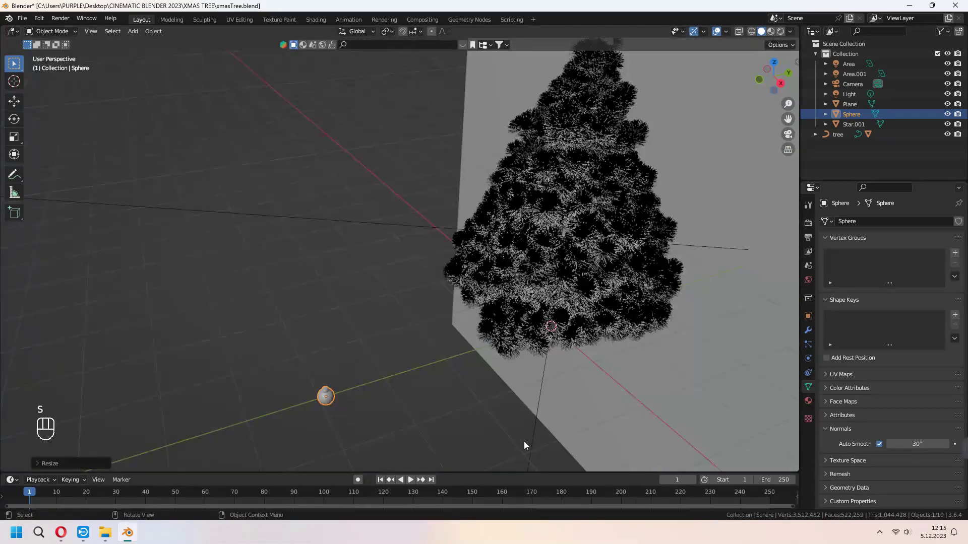
# Step: In the right orthographic view, move the ornament onto the tree's upper front branches and tilt it
pyautogui.press('KP_3')
pyautogui.press('g')
pyautogui.click(787, 202)
pyautogui.press('r')
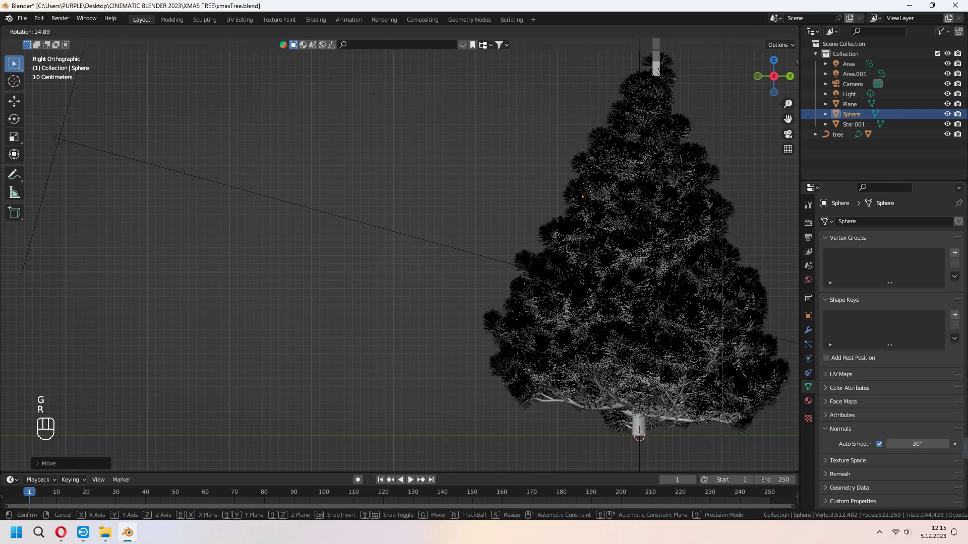
pyautogui.click(479, 302)
# Step: In the front view, duplicate the ornament to the tree's lower left side and rotate the copy
pyautogui.moveTo(479, 301); pyautogui.dragTo(588, 324, button='middle')
pyautogui.scroll(2, 539, 299)
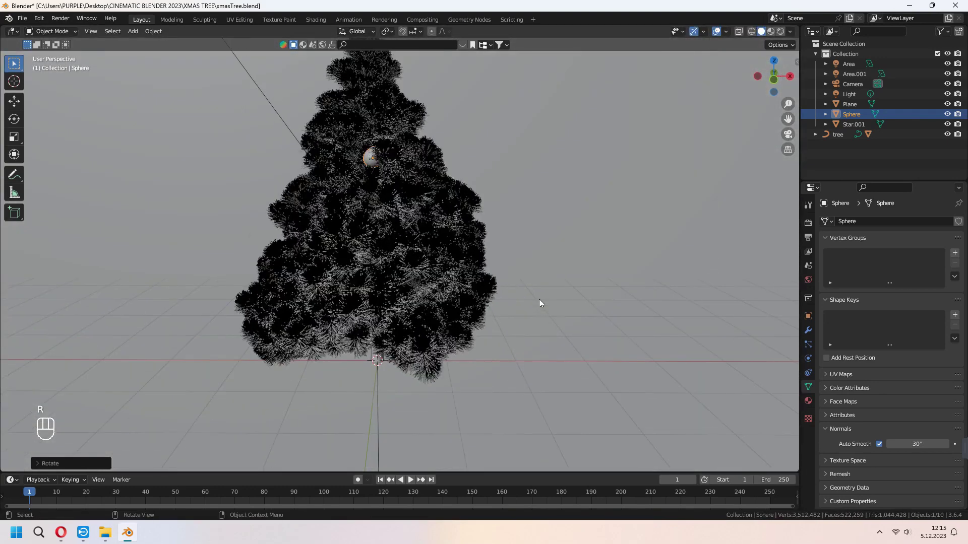
pyautogui.keyDown('shift'); pyautogui.moveTo(540, 299); pyautogui.dragTo(628, 356, button='middle'); pyautogui.keyUp('shift')
pyautogui.press('KP_1')
pyautogui.hotkey('shift', 'd')
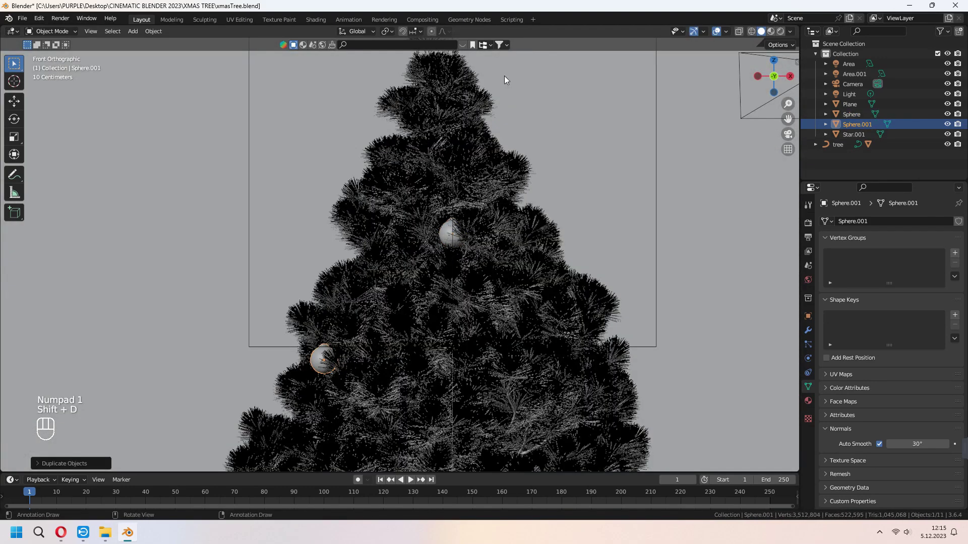
pyautogui.press('r')
pyautogui.click(494, 390)
# Step: Duplicate the left ornament across to the tree's right side and rotate the copy
pyautogui.scroll(-2, 509, 391)
pyautogui.keyDown('shift'); pyautogui.moveTo(524, 392); pyautogui.dragTo(453, 330, button='middle'); pyautogui.keyUp('shift')
pyautogui.hotkey('shift', 'd')
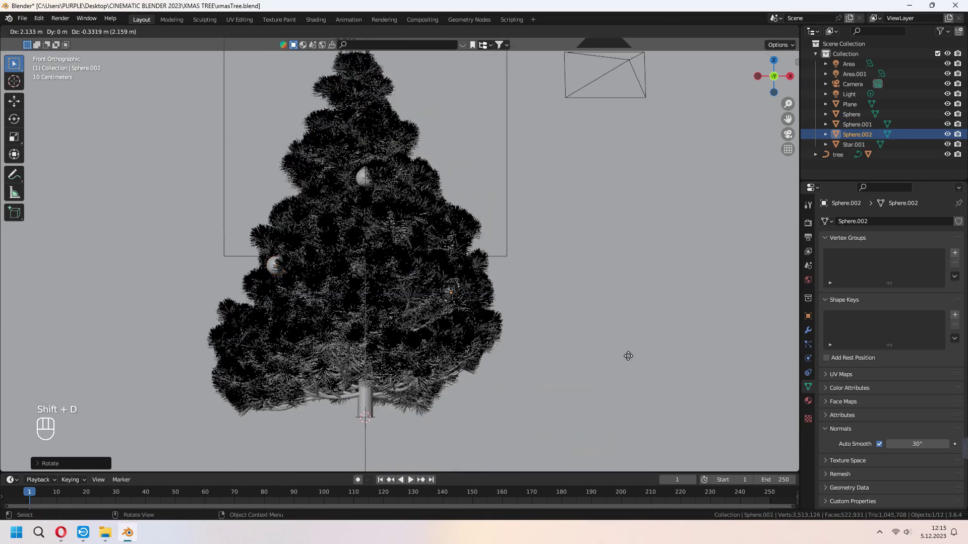
pyautogui.click(641, 361)
pyautogui.press('r')
pyautogui.click(644, 151)
# Step: Duplicate the right-side ornament along Y toward the back of the tree and rotate the copy
pyautogui.moveTo(615, 283); pyautogui.dragTo(449, 323, button='middle')
pyautogui.scroll(-2, 508, 335)
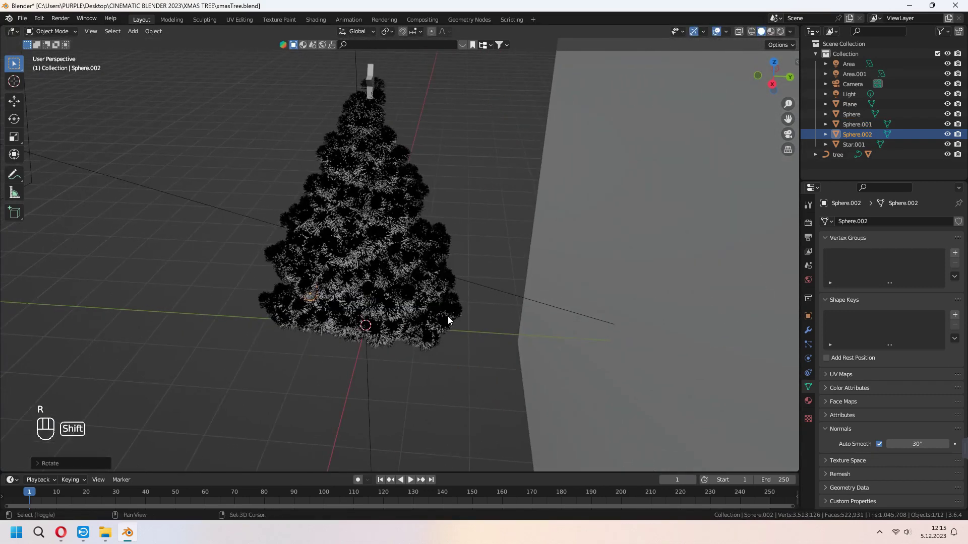
pyautogui.hotkey('shift', 'd')
pyautogui.press('y')
pyautogui.click(550, 319)
pyautogui.press('r')
pyautogui.click(596, 278)
pyautogui.moveTo(400, 297); pyautogui.dragTo(510, 275, button='middle')
pyautogui.click(361, 184)
pyautogui.press('KP_1')
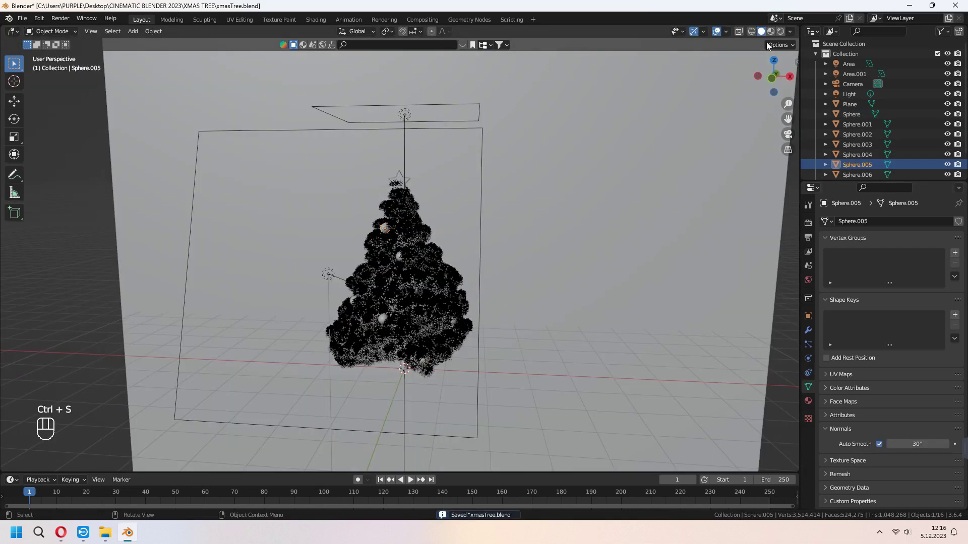
# Step: Switch to rendered shading and give the uppermost ornament a new material with an orange-red Base Color
pyautogui.click(780, 30)
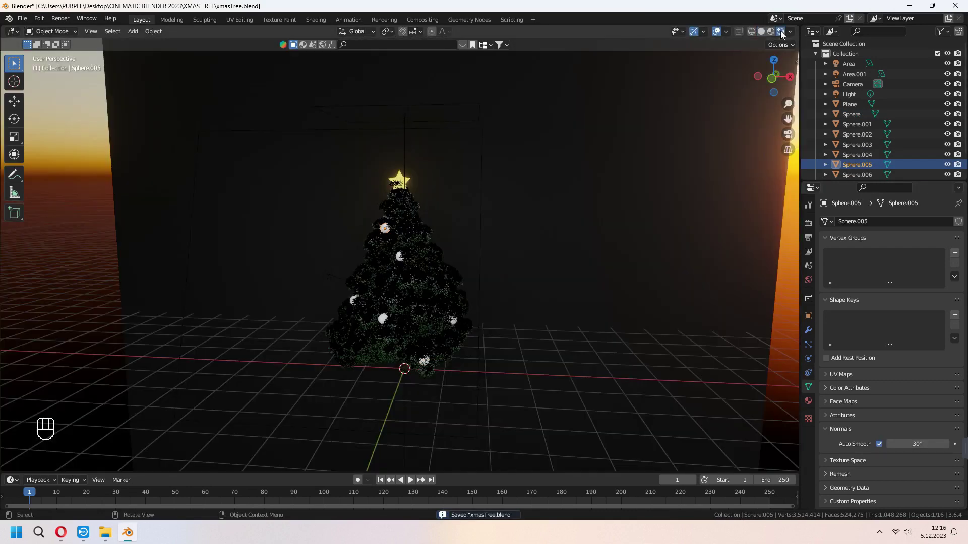
pyautogui.scroll(3, 524, 292)
pyautogui.click(807, 404)
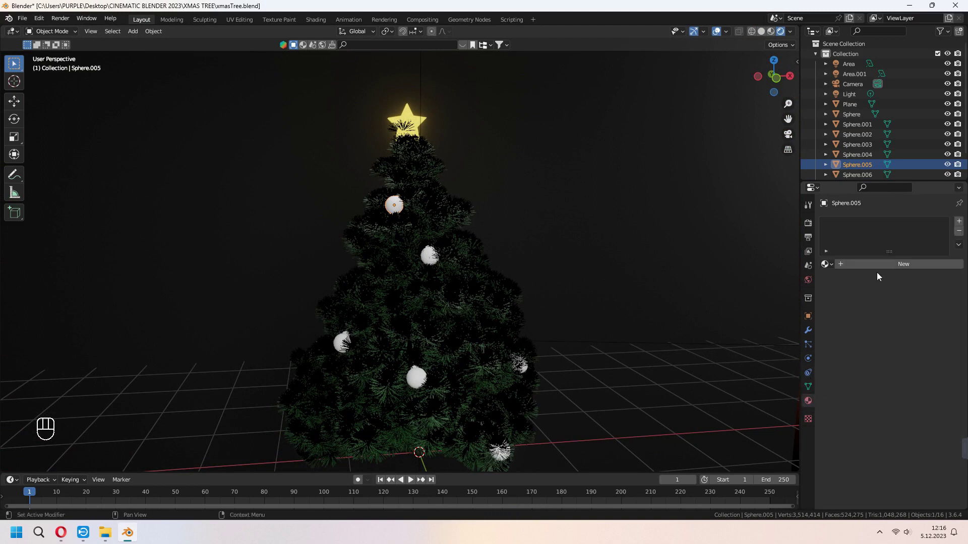
pyautogui.click(879, 265)
pyautogui.click(914, 371)
pyautogui.moveTo(909, 282); pyautogui.dragTo(894, 259)
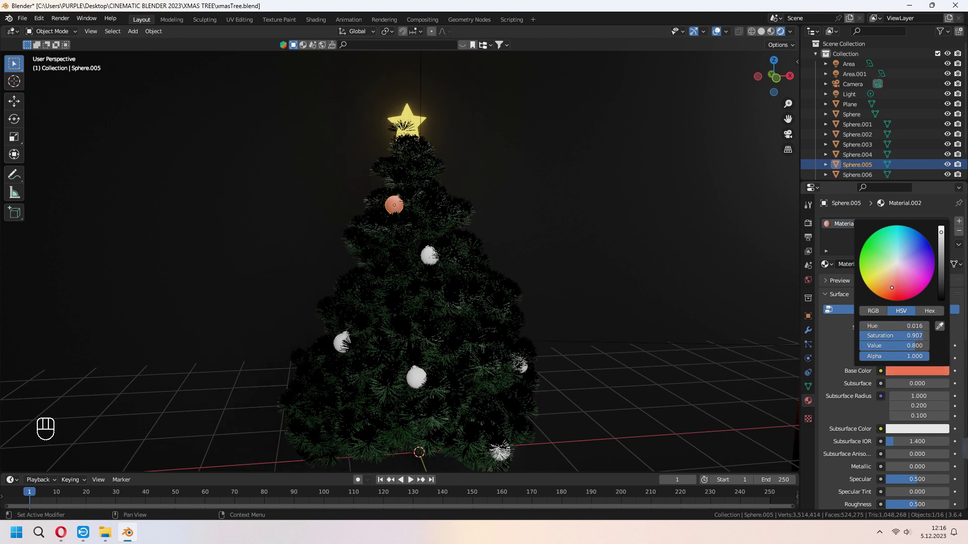
# Step: Give the second-highest ornament a new pink material and the lower middle ornament a new light blue one
pyautogui.click(431, 256)
pyautogui.click(879, 265)
pyautogui.click(914, 370)
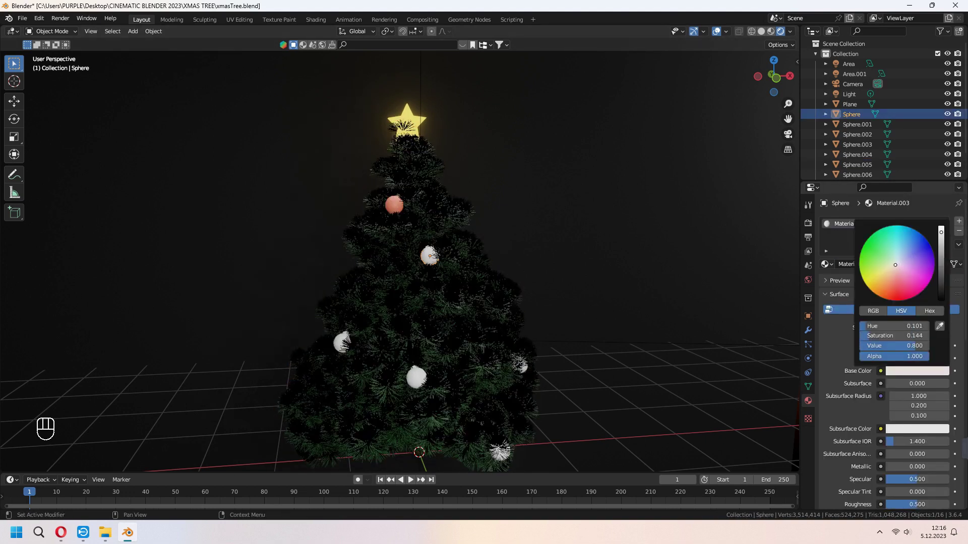
pyautogui.click(416, 377)
pyautogui.click(852, 265)
pyautogui.click(914, 370)
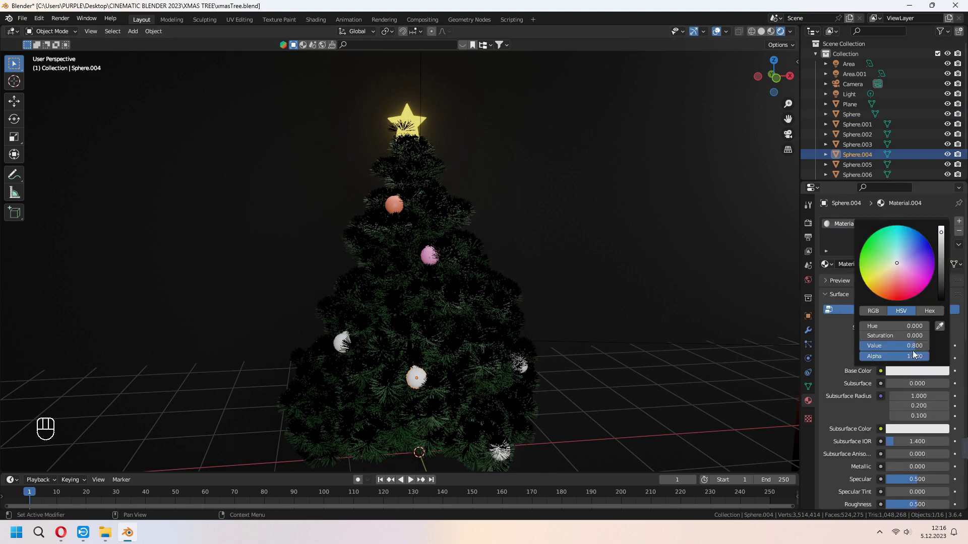
# Step: Give the ornament on the tree's left side a new green material and the lowest ornament a new red one
pyautogui.keyDown('shift'); pyautogui.moveTo(449, 348); pyautogui.dragTo(435, 280, button='middle'); pyautogui.keyUp('shift')
pyautogui.click(329, 275)
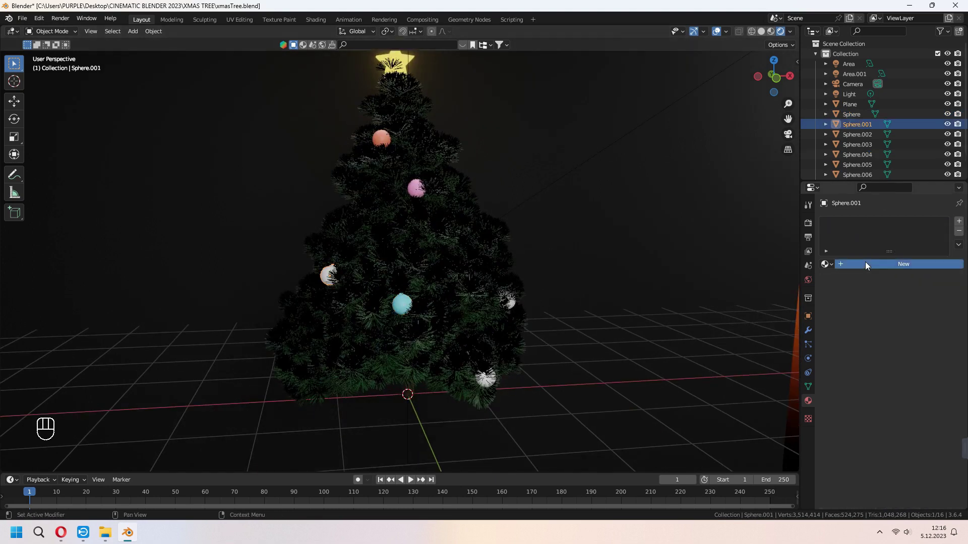
pyautogui.click(865, 263)
pyautogui.click(915, 371)
pyautogui.moveTo(899, 261); pyautogui.dragTo(898, 285)
pyautogui.click(486, 378)
pyautogui.click(856, 264)
pyautogui.click(915, 370)
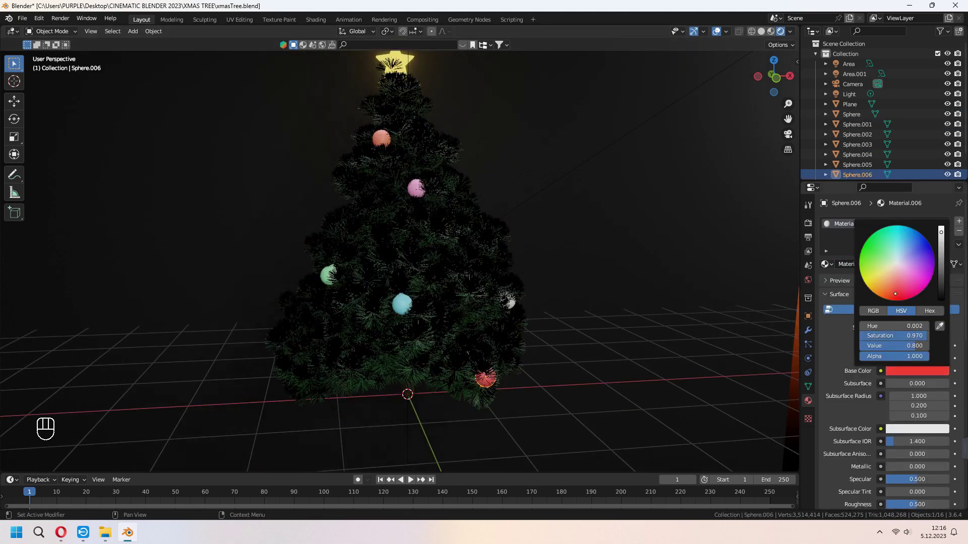
# Step: Give the ornament on the tree's right side a new material with an orange Base Color
pyautogui.moveTo(509, 322); pyautogui.dragTo(443, 322, button='middle')
pyautogui.click(431, 318)
pyautogui.click(885, 265)
pyautogui.click(914, 371)
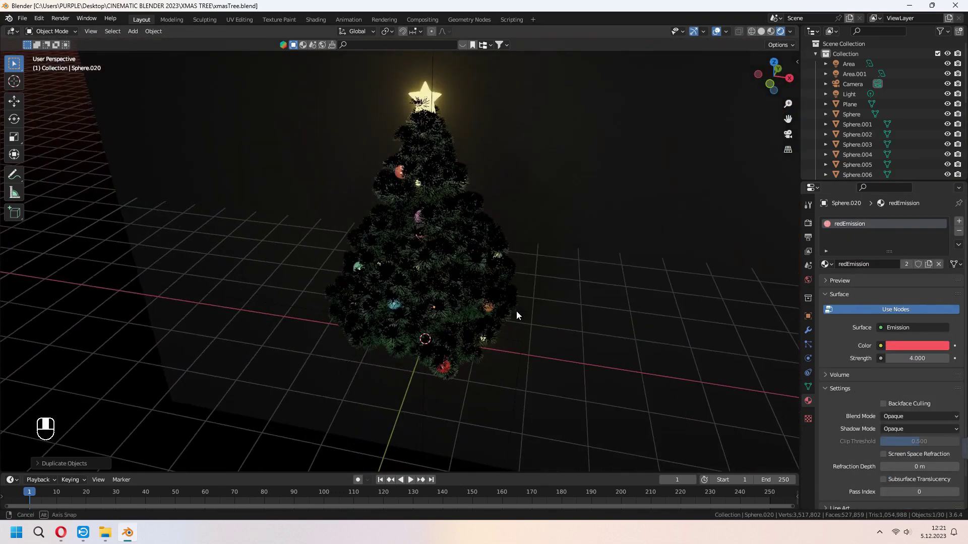
# Step: Add a NURBS path at the tree's base, raise it along Z to the lower branches and switch to solid shading
pyautogui.hotkey('shift', 'a')
pyautogui.moveTo(421, 239)
pyautogui.moveTo(394, 251)
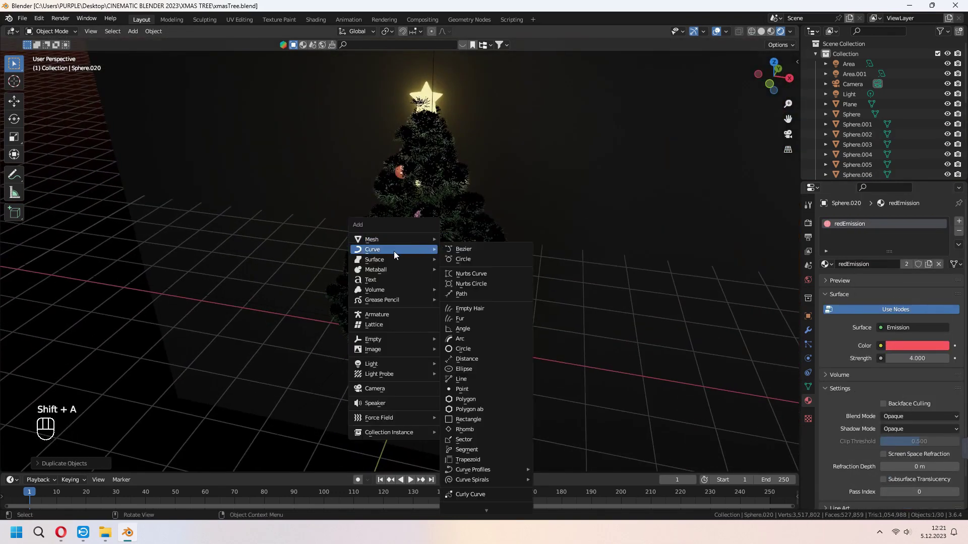
pyautogui.click(471, 294)
pyautogui.moveTo(479, 302); pyautogui.dragTo(534, 306, button='middle')
pyautogui.press('g')
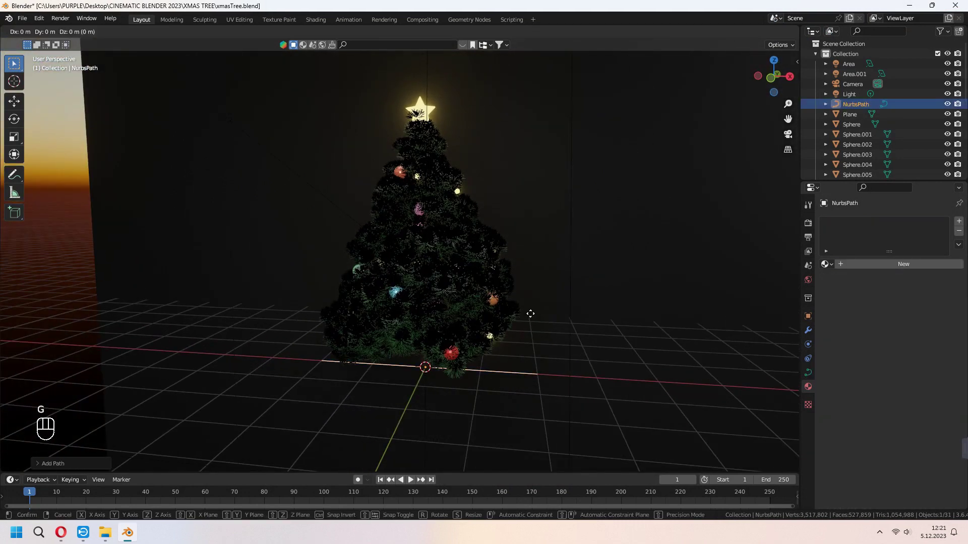
pyautogui.press('z')
pyautogui.click(520, 259)
pyautogui.click(761, 31)
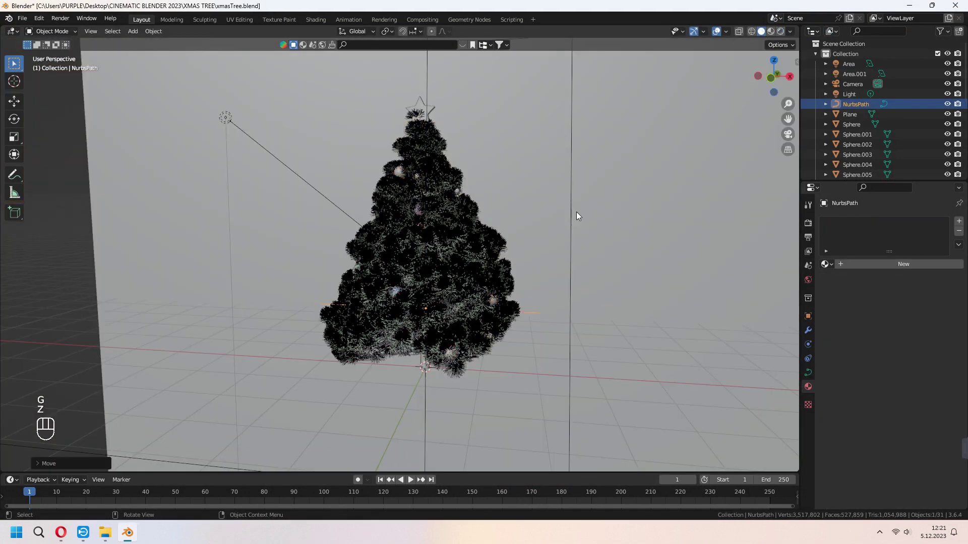
# Step: Edit the path in top view, moving its +X end point back and the neighbouring point out to the tree's edge
pyautogui.moveTo(576, 212)
pyautogui.mouseDown(button='middle')
pyautogui.moveTo(555, 301)
pyautogui.moveTo(562, 339)
pyautogui.moveTo(550, 391)
pyautogui.mouseUp(button='middle')
pyautogui.press('KP_7')
pyautogui.press('KP_7')
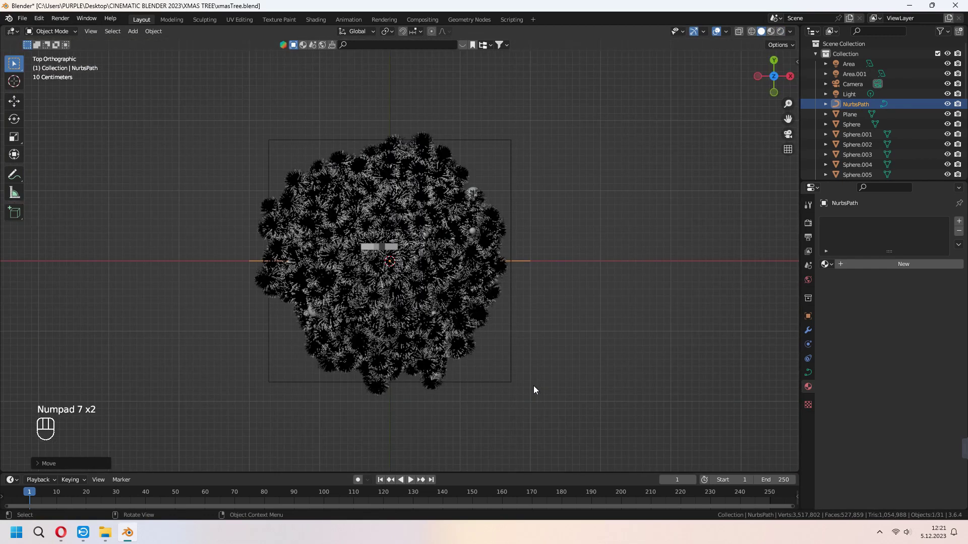
pyautogui.press('Tab')
pyautogui.press('g')
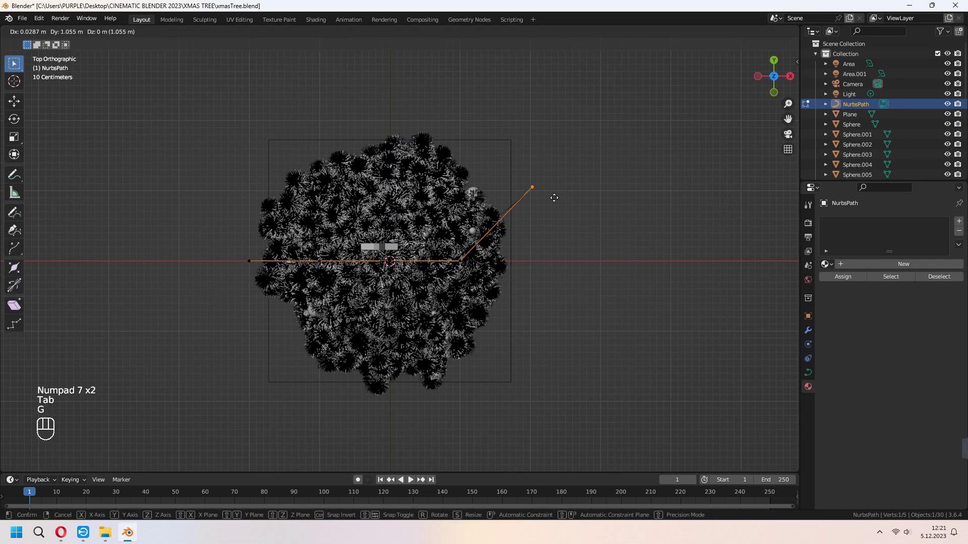
pyautogui.click(496, 178)
pyautogui.click(461, 261)
pyautogui.press('g')
pyautogui.click(527, 316)
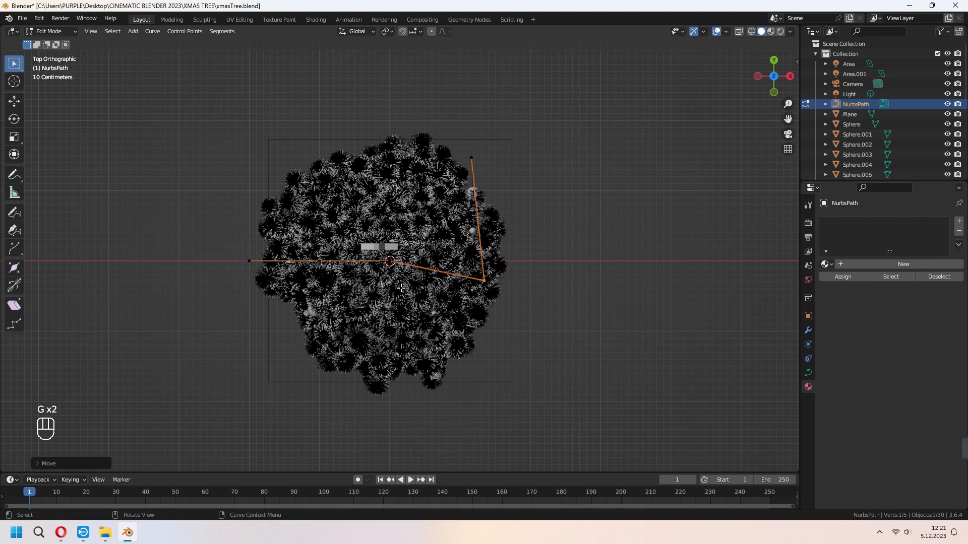
# Step: Reposition the path's middle and -X control points in top view to bend it around the front of the tree
pyautogui.press('g')
pyautogui.click(397, 359)
pyautogui.click(316, 255)
pyautogui.press('g')
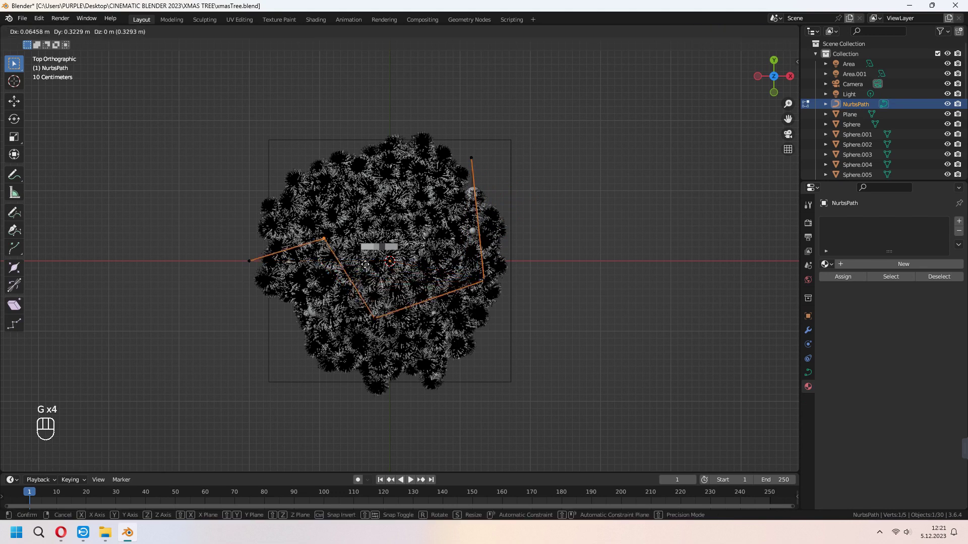
pyautogui.click(325, 233)
pyautogui.click(274, 273)
pyautogui.press('g')
pyautogui.click(396, 175)
# Step: Leave path editing and shift the path along Z and Y so it lies in front of the lower branches
pyautogui.moveTo(443, 323); pyautogui.dragTo(416, 202, button='middle')
pyautogui.press('Tab')
pyautogui.scroll(-3, 448, 282)
pyautogui.press('g')
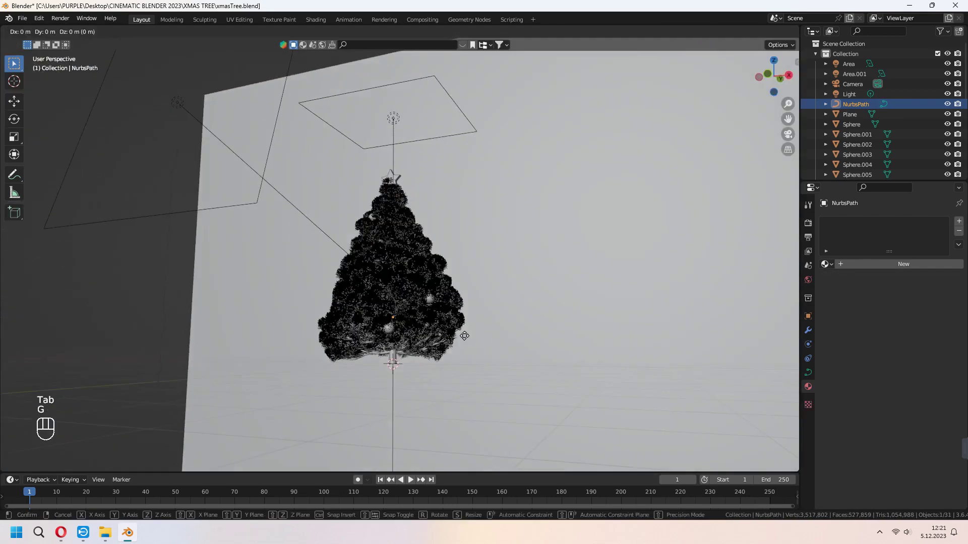
pyautogui.press('z')
pyautogui.click(473, 391)
pyautogui.scroll(2, 473, 393)
pyautogui.press('g')
pyautogui.press('y')
pyautogui.click(472, 388)
# Step: Give the path a round bevel with a depth of 0.01 m and set its preview resolution to 3
pyautogui.click(808, 372)
pyautogui.moveTo(473, 392); pyautogui.dragTo(555, 352, button='middle')
pyautogui.click(829, 386)
pyautogui.scroll(-4, 827, 389)
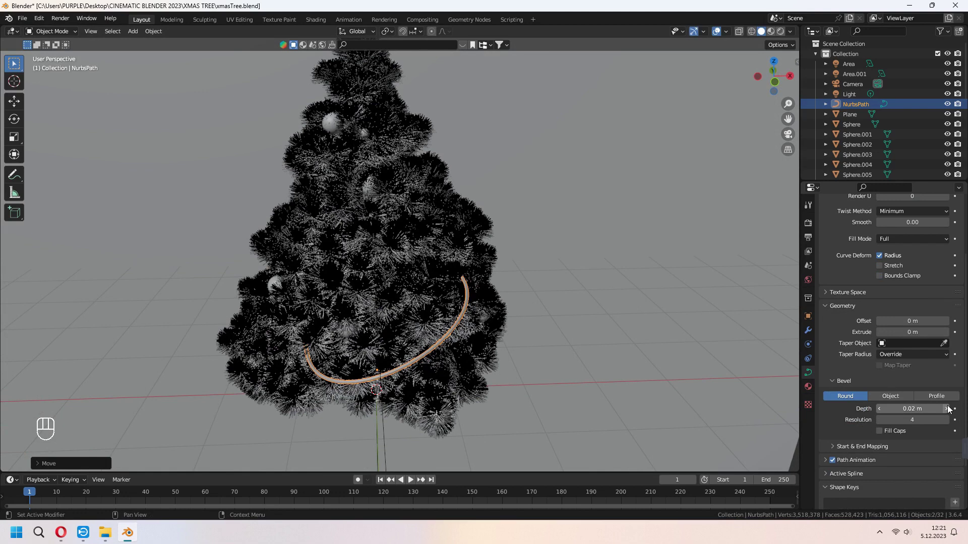
pyautogui.scroll(4, 882, 411)
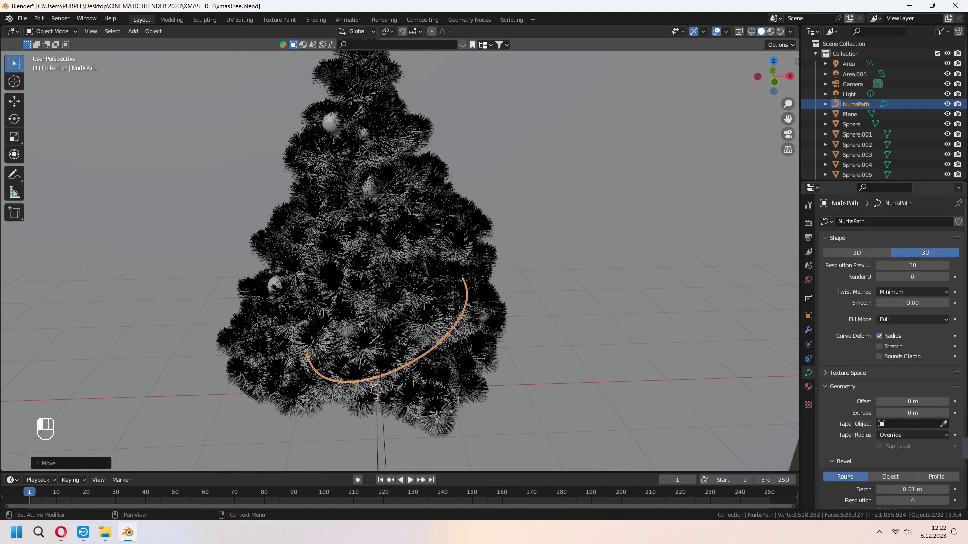
pyautogui.click(880, 267)
pyautogui.click(879, 268)
pyautogui.moveTo(554, 409); pyautogui.dragTo(539, 399, button='middle')
# Step: Switch to rendered shading and move the path along Y so it sinks partly into the branches
pyautogui.click(781, 32)
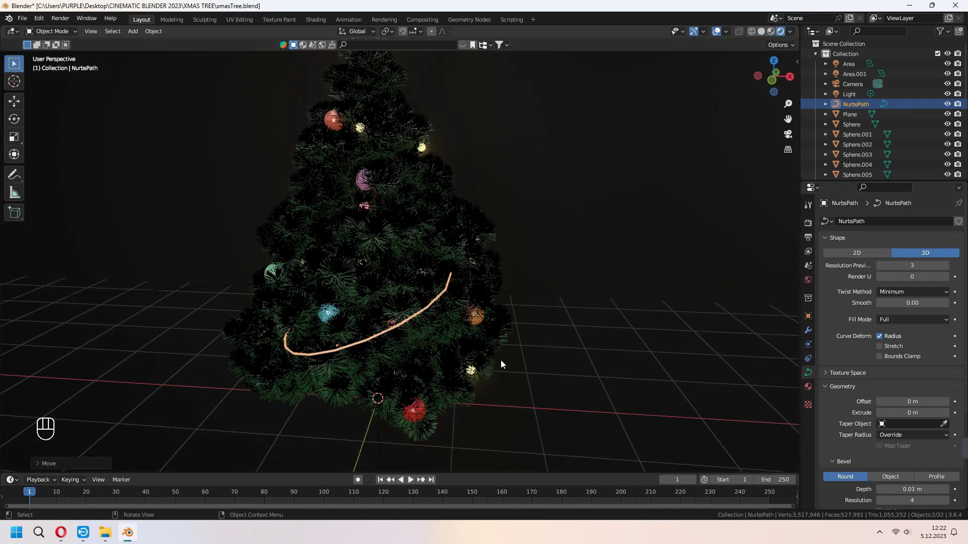
pyautogui.moveTo(501, 359)
pyautogui.mouseDown(button='middle')
pyautogui.moveTo(486, 359)
pyautogui.moveTo(479, 343)
pyautogui.mouseUp(button='middle')
pyautogui.press('g')
pyautogui.press('y')
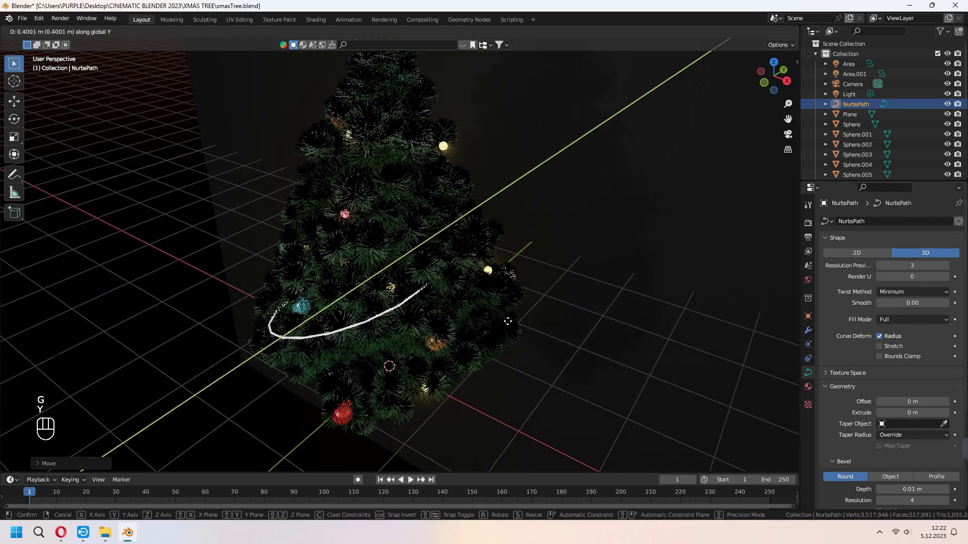
pyautogui.click(540, 284)
pyautogui.moveTo(530, 315); pyautogui.dragTo(558, 304, button='middle')
pyautogui.moveTo(413, 307)
pyautogui.mouseDown(button='middle')
pyautogui.moveTo(428, 295)
pyautogui.moveTo(411, 311)
pyautogui.mouseUp(button='middle')
# Step: Assign the existing yellowEmission material to the path and render the image to check the garland
pyautogui.click(808, 386)
pyautogui.click(825, 264)
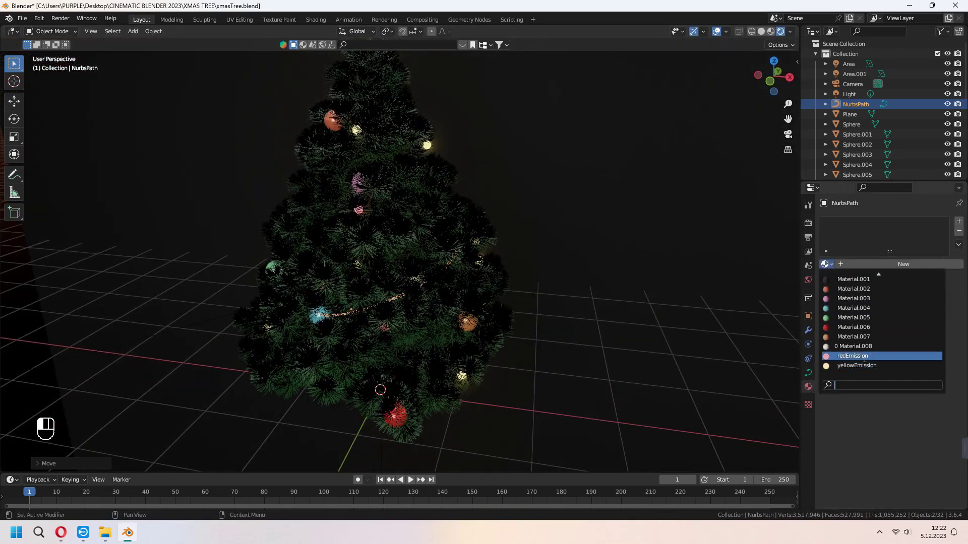
pyautogui.click(865, 364)
pyautogui.click(60, 19)
pyautogui.click(74, 29)
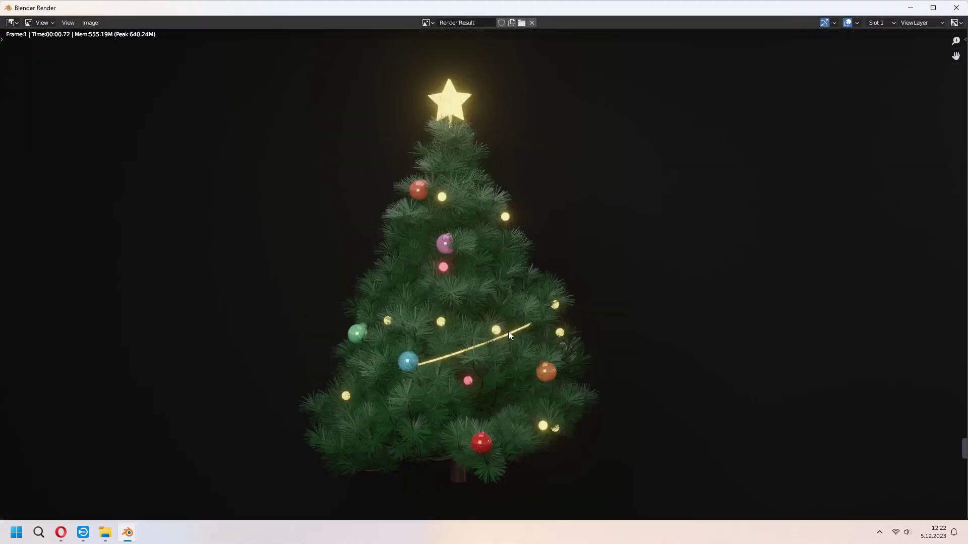
pyautogui.press('Escape')
# Step: Edit the garland path and raise its selected end point in the right side view
pyautogui.moveTo(434, 319); pyautogui.dragTo(492, 343, button='middle')
pyautogui.press('Tab')
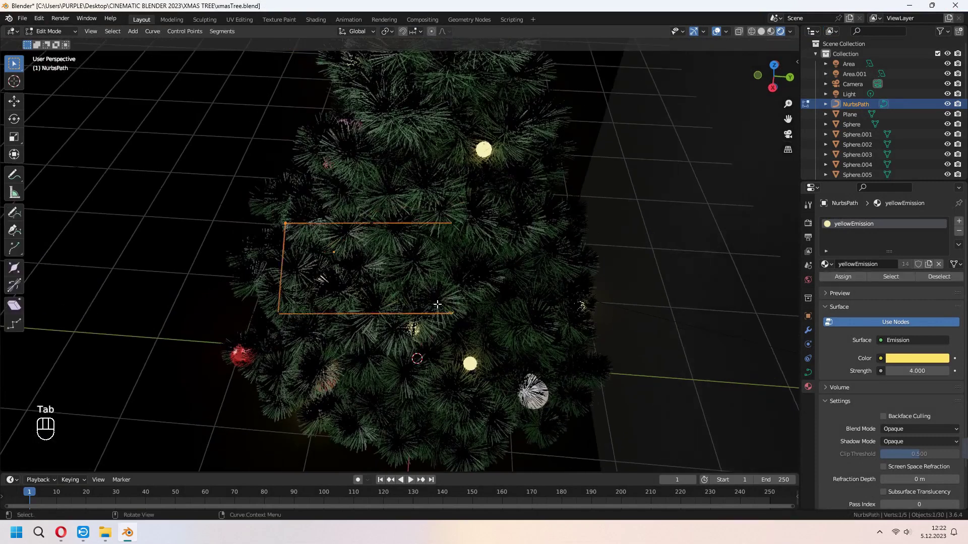
pyautogui.press('KP_3')
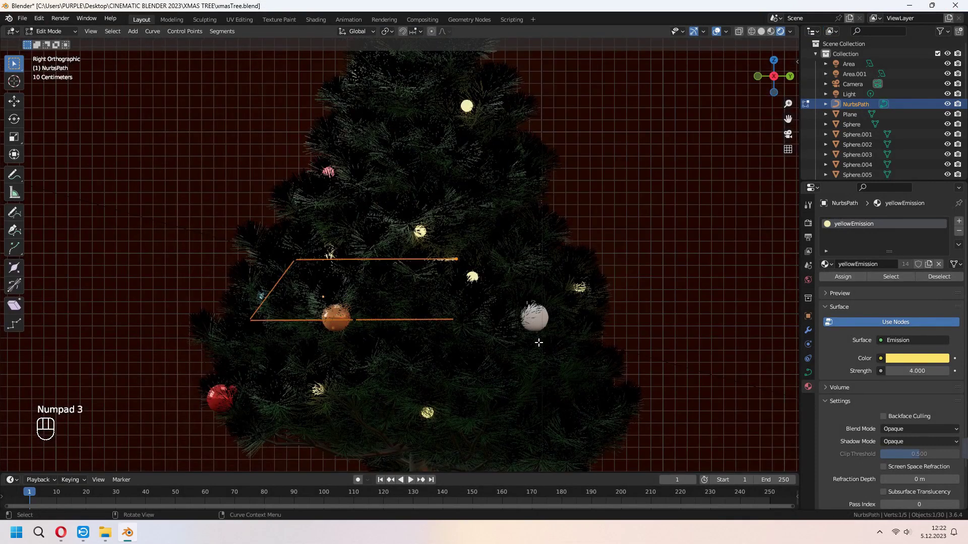
pyautogui.press('g')
pyautogui.click(562, 294)
# Step: Extrude two more points from the garland's end in top view, continuing it around the back of the tree
pyautogui.moveTo(561, 293); pyautogui.dragTo(545, 382, button='middle')
pyautogui.press('KP_7')
pyautogui.press('e')
pyautogui.click(478, 303)
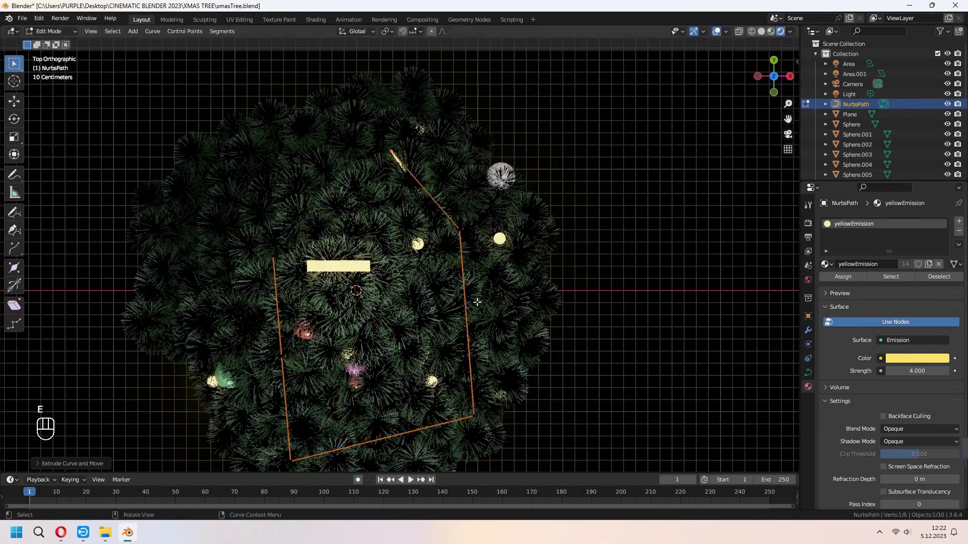
pyautogui.press('e')
pyautogui.click(357, 349)
# Step: Raise the garland's new end point up the tree in the right side view
pyautogui.moveTo(357, 348); pyautogui.dragTo(469, 282, button='middle')
pyautogui.press('KP_1')
pyautogui.press('KP_3')
pyautogui.press('g')
pyautogui.click(446, 159)
pyautogui.keyDown('shift'); pyautogui.moveTo(446, 159); pyautogui.dragTo(455, 276, button='middle'); pyautogui.keyUp('shift')
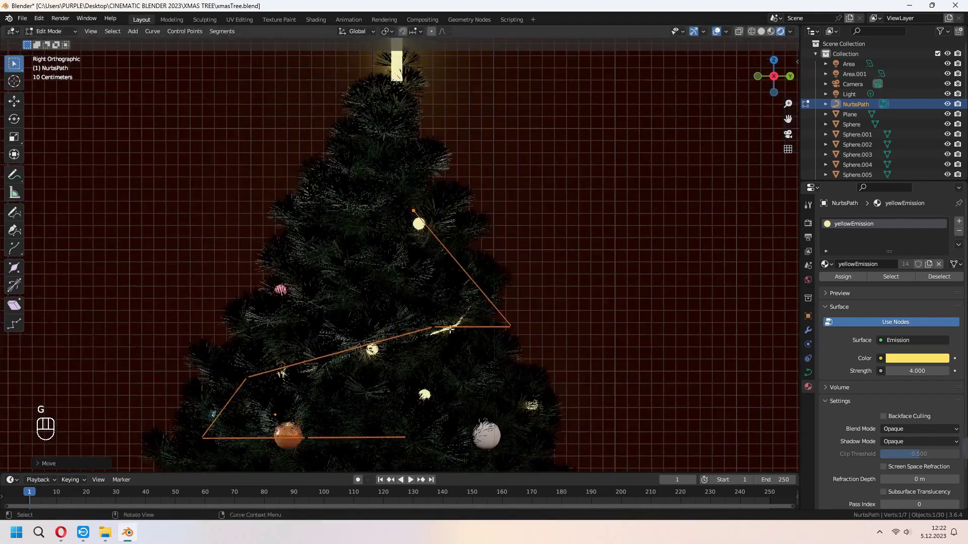
# Step: Extrude three more garland points around the upper tree in top view and raise the last one toward the star
pyautogui.press('KP_7')
pyautogui.press('e')
pyautogui.click(470, 426)
pyautogui.press('e')
pyautogui.click(592, 445)
pyautogui.press('e')
pyautogui.click(619, 348)
pyautogui.press('KP_3')
pyautogui.press('g')
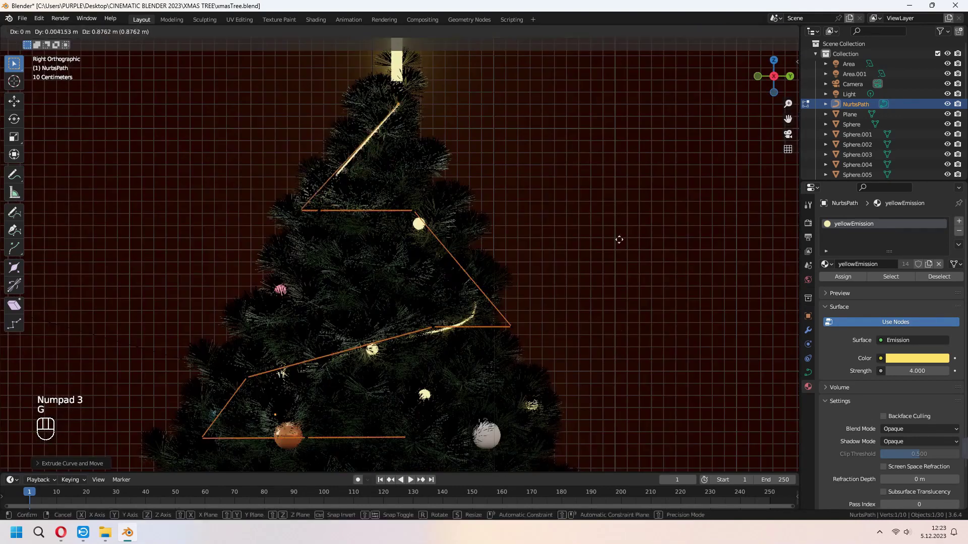
pyautogui.click(618, 237)
# Step: Subdivide the garland segment near the treetop and move the new point closer to the branches
pyautogui.keyDown('shift'); pyautogui.click(275, 201); pyautogui.keyUp('shift')
pyautogui.rightClick(352, 146)
pyautogui.click(352, 147)
pyautogui.click(362, 156)
pyautogui.press('g')
pyautogui.click(411, 159)
# Step: Adjust individual garland points from the front so the curve follows the tree's outline
pyautogui.moveTo(411, 160); pyautogui.dragTo(496, 174, button='middle')
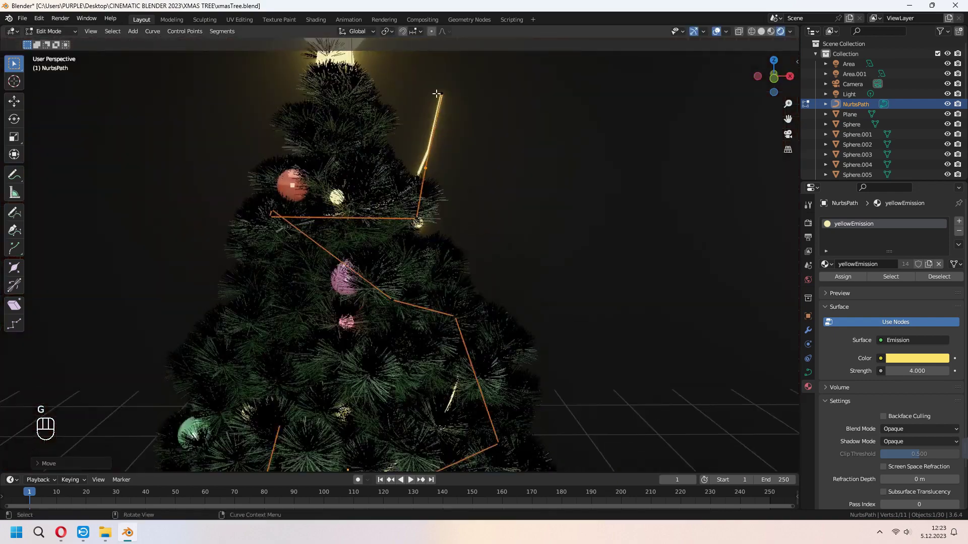
pyautogui.press('KP_1')
pyautogui.press('g')
pyautogui.click(443, 171)
pyautogui.press('g')
pyautogui.click(418, 169)
pyautogui.moveTo(353, 369); pyautogui.dragTo(402, 330, button='middle')
pyautogui.press('g')
pyautogui.moveTo(458, 355); pyautogui.dragTo(367, 296, button='middle')
# Step: Leave path editing, render the image to check the extended garland and close the render
pyautogui.press('Tab')
pyautogui.scroll(-4, 428, 361)
pyautogui.click(60, 19)
pyautogui.click(63, 30)
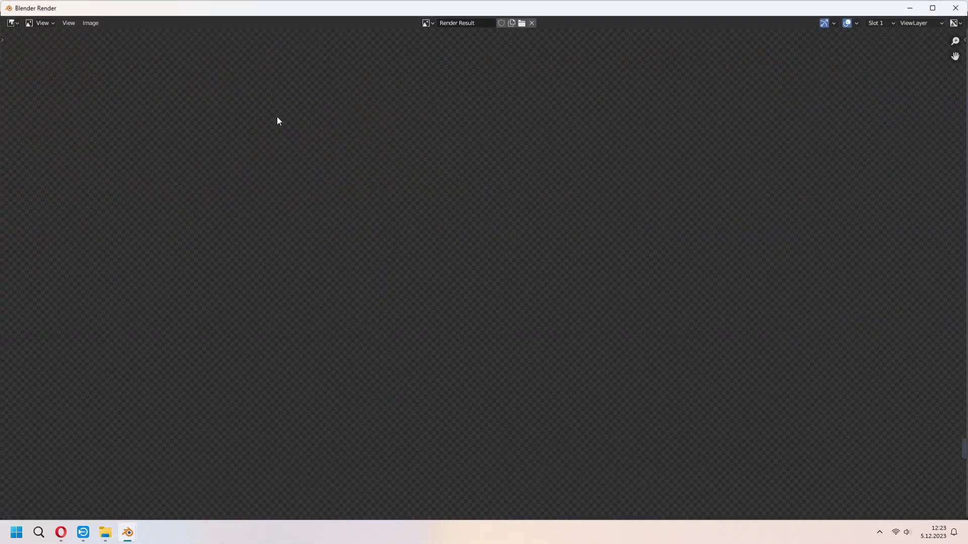
pyautogui.press('Escape')
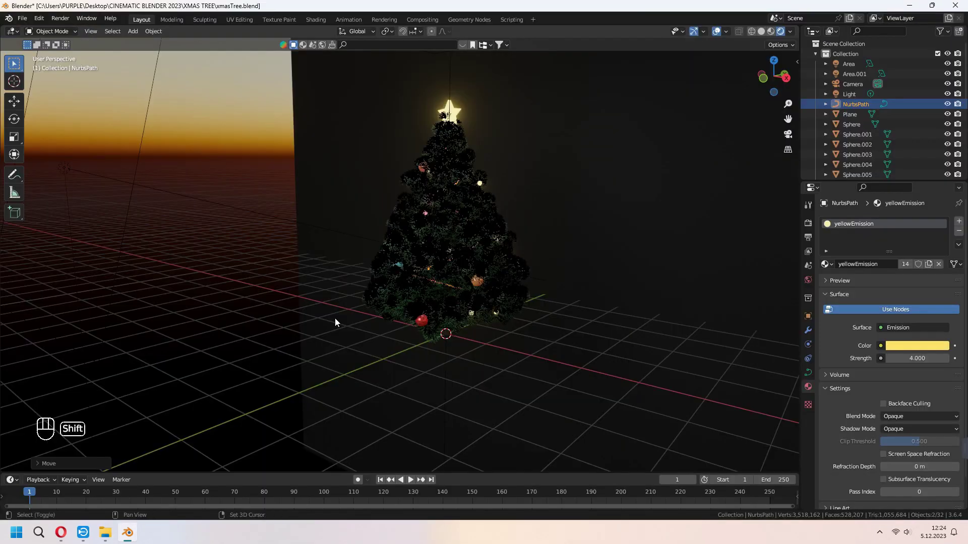
# Step: Add a cube at the tree's base and scale it down to gift-box size
pyautogui.hotkey('shift', 'a')
pyautogui.moveTo(302, 308)
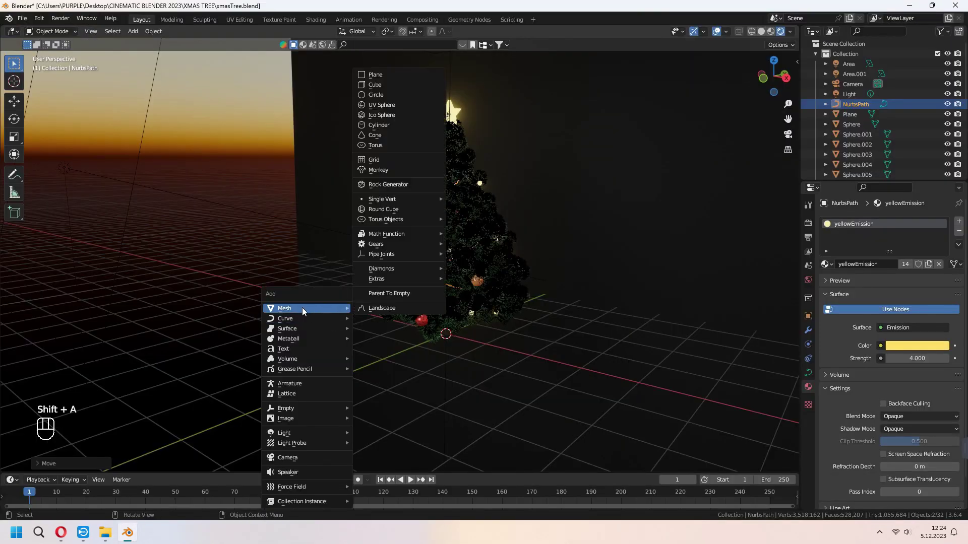
pyautogui.click(403, 84)
pyautogui.press('s')
pyautogui.click(510, 303)
# Step: Move the cube along Y to the front of the tree and flatten it along Z
pyautogui.press('g')
pyautogui.press('y')
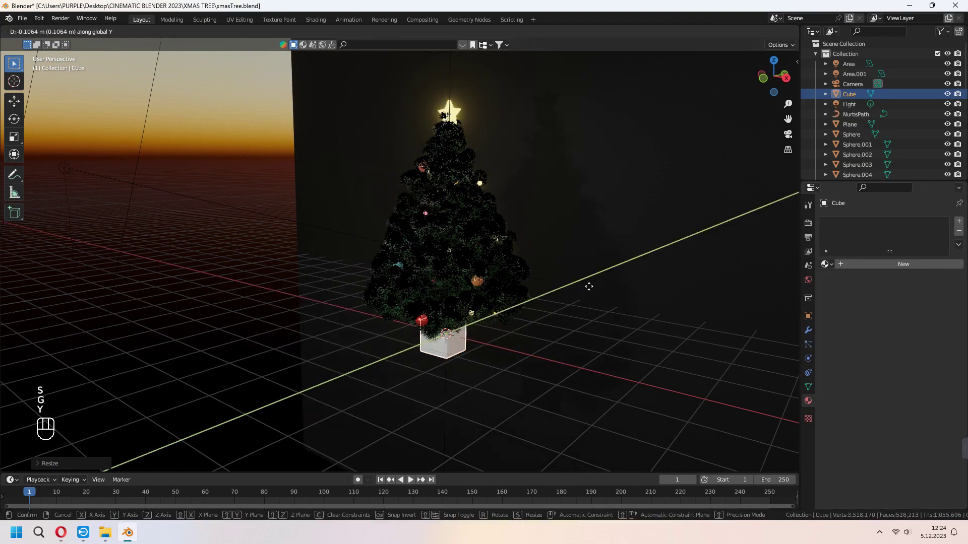
pyautogui.click(534, 314)
pyautogui.press('s')
pyautogui.press('z')
pyautogui.click(492, 393)
pyautogui.scroll(2, 491, 398)
pyautogui.keyDown('shift'); pyautogui.moveTo(490, 398); pyautogui.dragTo(497, 292, button='middle'); pyautogui.keyUp('shift')
pyautogui.moveTo(496, 292); pyautogui.dragTo(520, 354, button='middle')
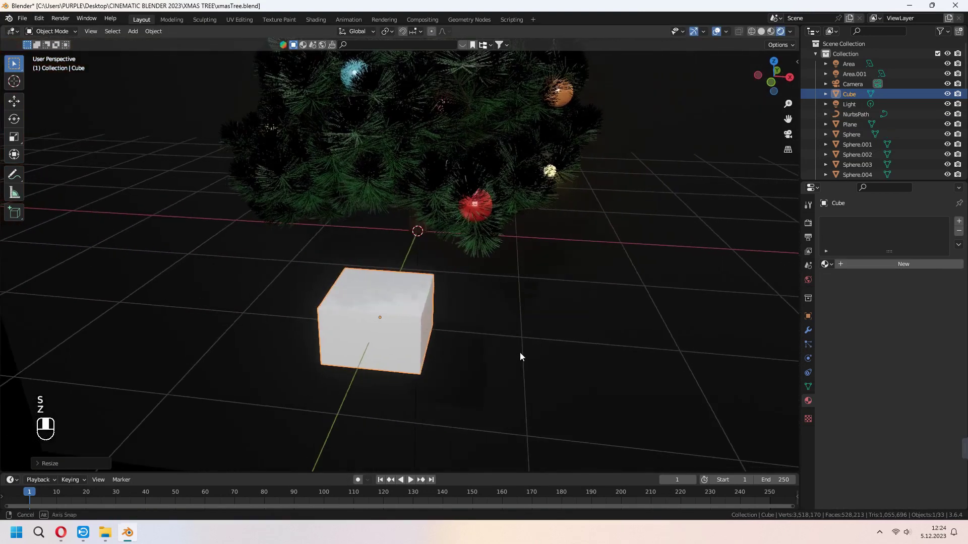
# Step: Add two centred loop cuts across the box and scale them closer together along X
pyautogui.press('Tab')
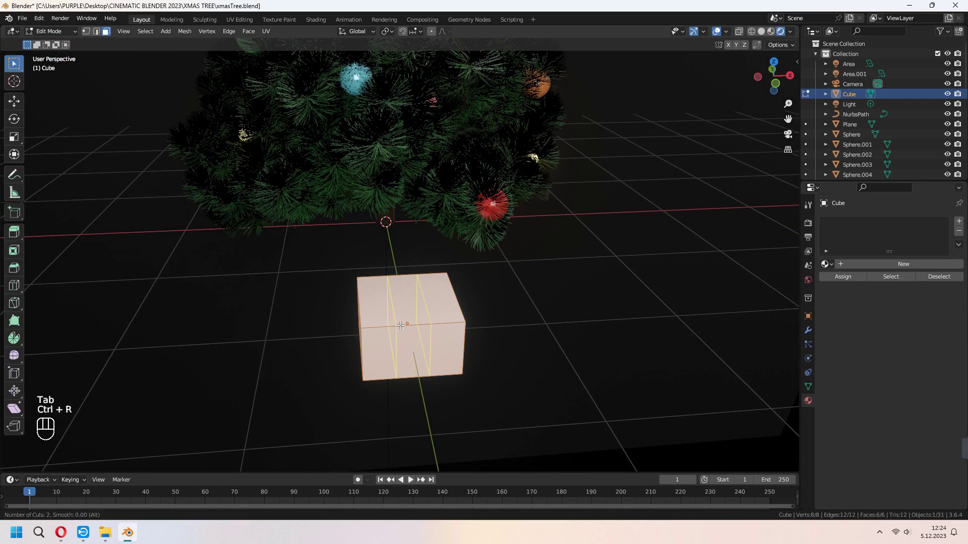
pyautogui.click(400, 326)
pyautogui.rightClick(401, 326)
pyautogui.press('s')
pyautogui.press('x')
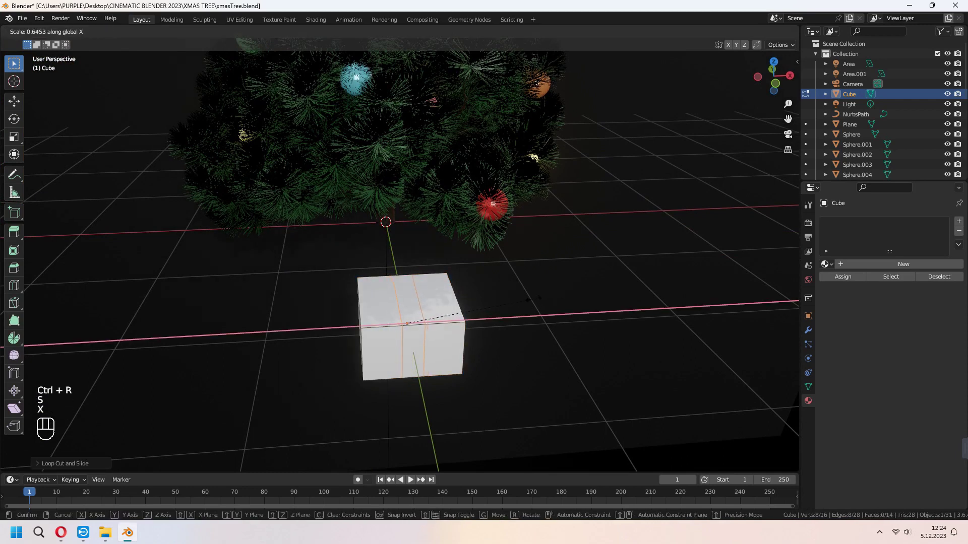
pyautogui.click(533, 298)
# Step: Add two crossing loop cuts to the box and scale them closer together along Y
pyautogui.moveTo(533, 298); pyautogui.dragTo(439, 326, button='middle')
pyautogui.click(439, 327)
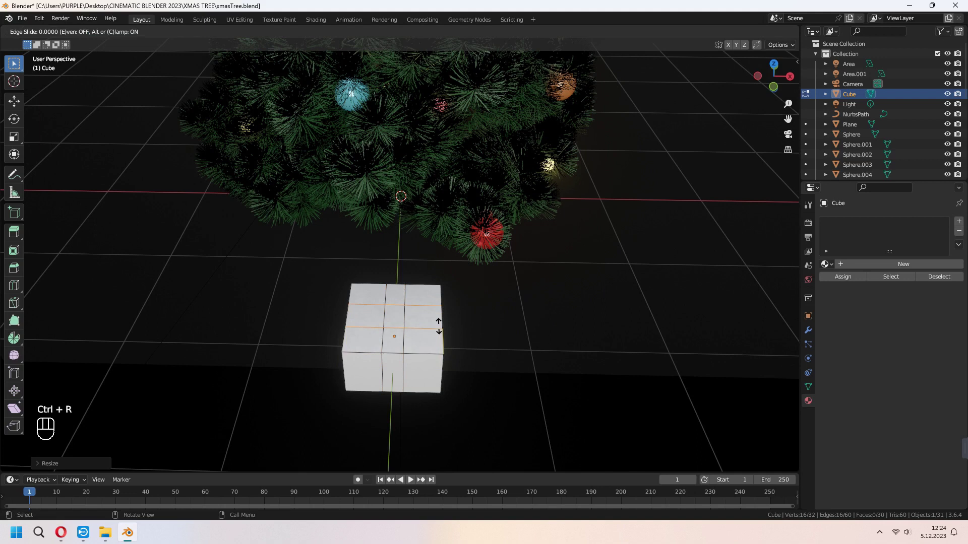
pyautogui.rightClick(439, 327)
pyautogui.press('s')
pyautogui.press('y')
pyautogui.click(534, 306)
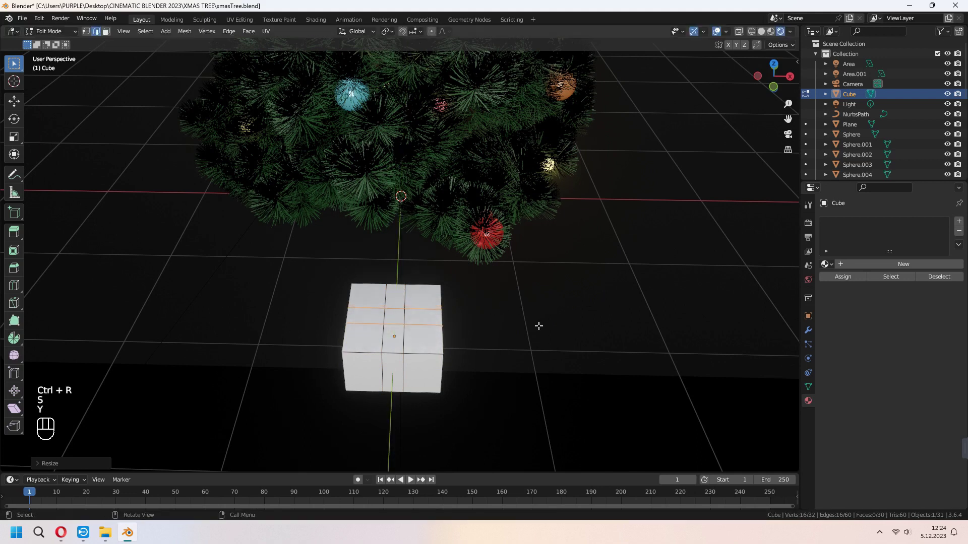
# Step: Select the two crossing strips of faces, extrude them in place and fatten them outward about 0.03 m as ribbons
pyautogui.moveTo(534, 305); pyautogui.dragTo(525, 328, button='middle')
pyautogui.press('3')
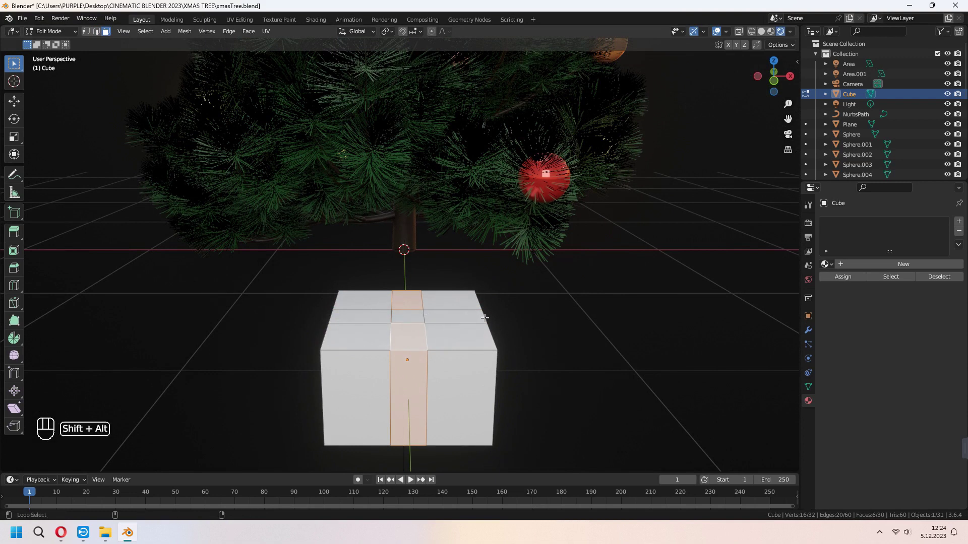
pyautogui.moveTo(553, 333); pyautogui.dragTo(538, 347, button='middle')
pyautogui.press('e')
pyautogui.rightClick(538, 348)
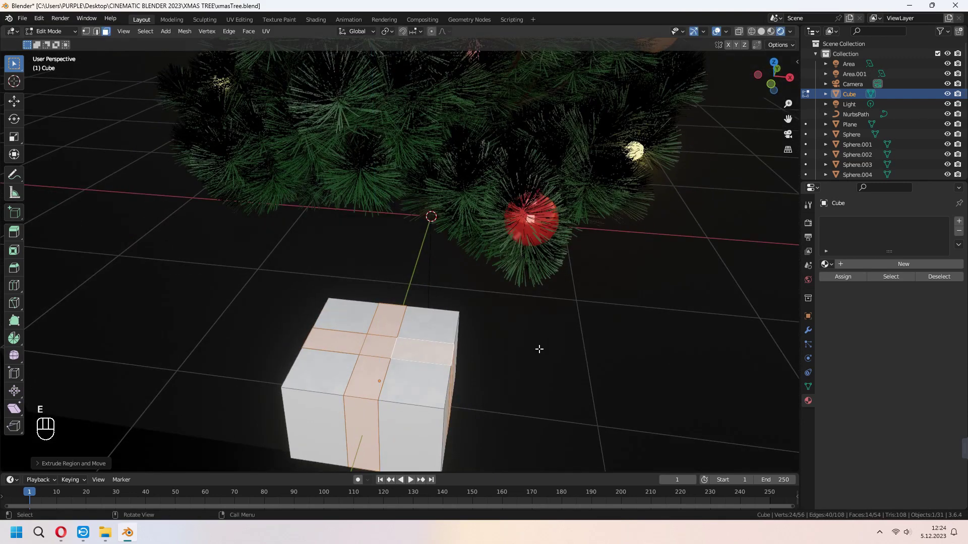
pyautogui.hotkey('alt', 's')
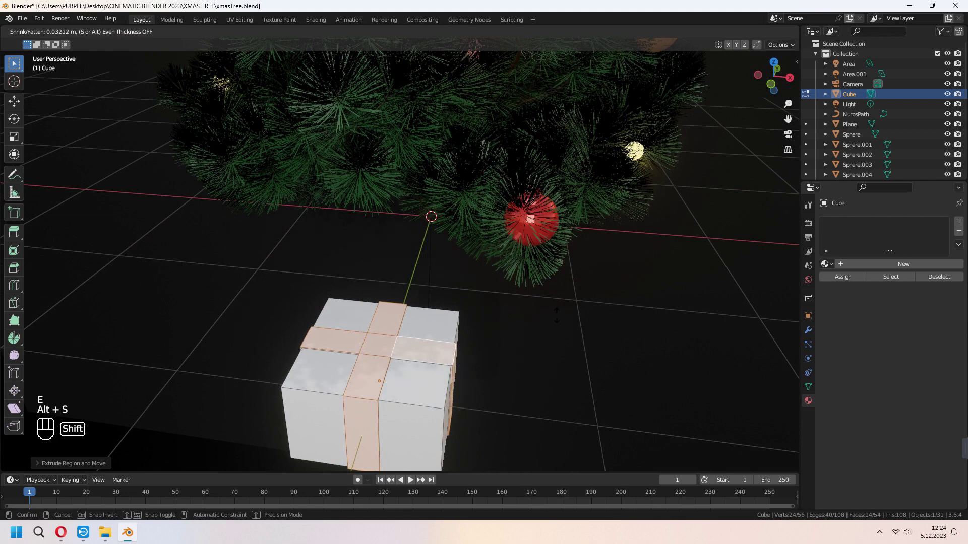
pyautogui.click(561, 310)
# Step: Leave mesh editing and scale the whole gift box along Y
pyautogui.moveTo(560, 310); pyautogui.dragTo(519, 401, button='middle')
pyautogui.press('Tab')
pyautogui.scroll(-1, 504, 356)
pyautogui.moveTo(421, 360); pyautogui.dragTo(446, 388, button='middle')
pyautogui.press('s')
pyautogui.press('y')
pyautogui.click(402, 349)
pyautogui.moveTo(449, 351); pyautogui.dragTo(479, 347, button='middle')
# Step: Give the gift box a new material with a dark red Base Color and a Roughness of 0.161
pyautogui.click(879, 263)
pyautogui.click(879, 262)
pyautogui.click(912, 367)
pyautogui.moveTo(902, 287); pyautogui.dragTo(893, 295)
pyautogui.moveTo(941, 232); pyautogui.dragTo(941, 264)
pyautogui.keyDown('shift'); pyautogui.moveTo(523, 380); pyautogui.dragTo(589, 350, button='middle'); pyautogui.keyUp('shift')
pyautogui.scroll(-2, 907, 428)
pyautogui.moveTo(917, 464); pyautogui.dragTo(895, 465)
# Step: Add a second material slot with a new white material and assign it to the selected ribbon faces
pyautogui.press('Tab')
pyautogui.scroll(3, 504, 327)
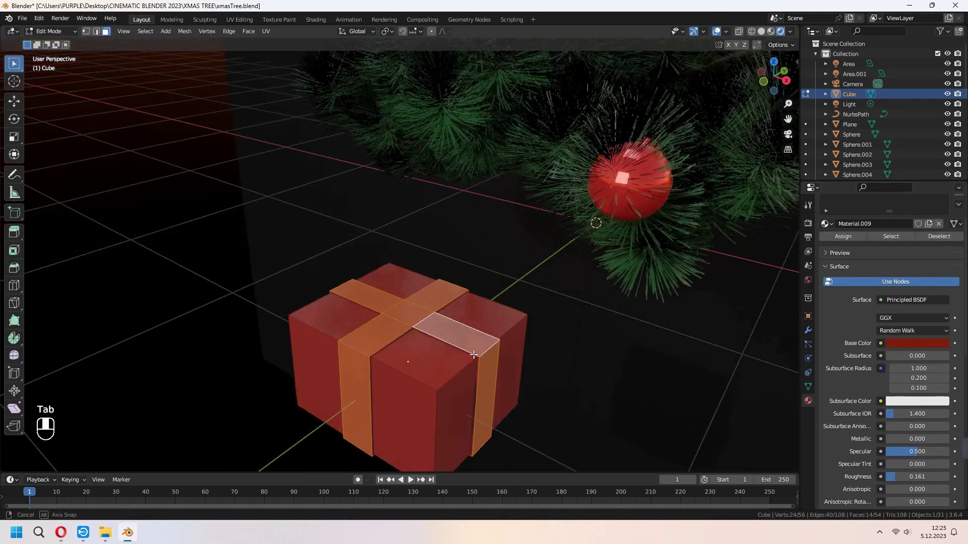
pyautogui.moveTo(504, 322); pyautogui.dragTo(506, 352, button='middle')
pyautogui.scroll(2, 878, 289)
pyautogui.click(958, 221)
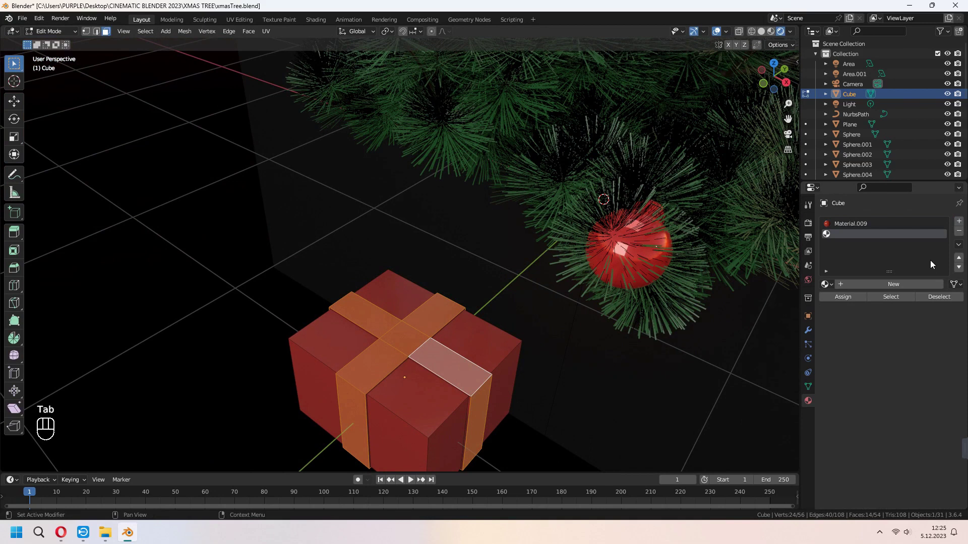
pyautogui.click(872, 283)
pyautogui.keyDown('shift'); pyautogui.moveTo(530, 383); pyautogui.dragTo(570, 353, button='middle'); pyautogui.keyUp('shift')
pyautogui.click(839, 298)
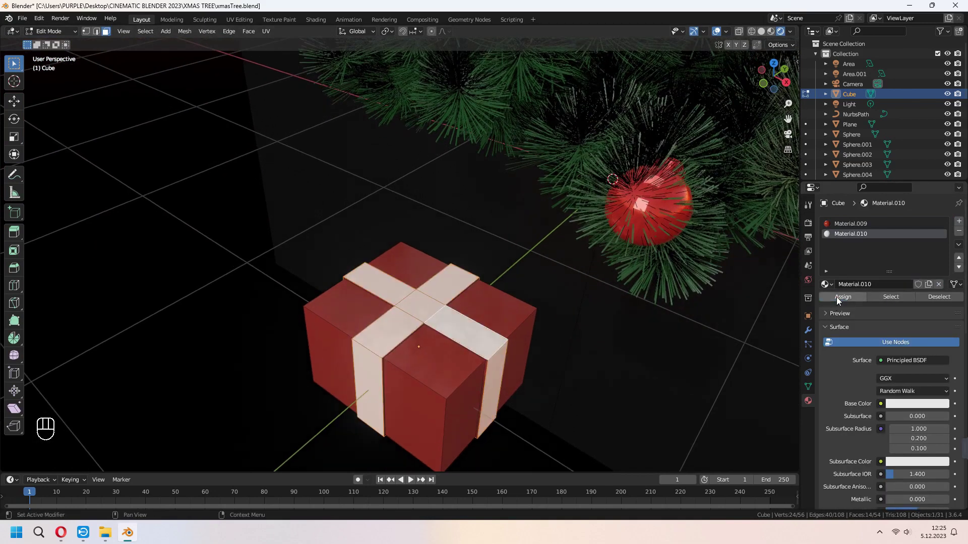
# Step: Leave mesh editing and move the gift box along Y to the foot of the Christmas tree
pyautogui.moveTo(553, 398); pyautogui.dragTo(546, 367, button='middle')
pyautogui.scroll(1, 546, 367)
pyautogui.press('Tab')
pyautogui.press('g')
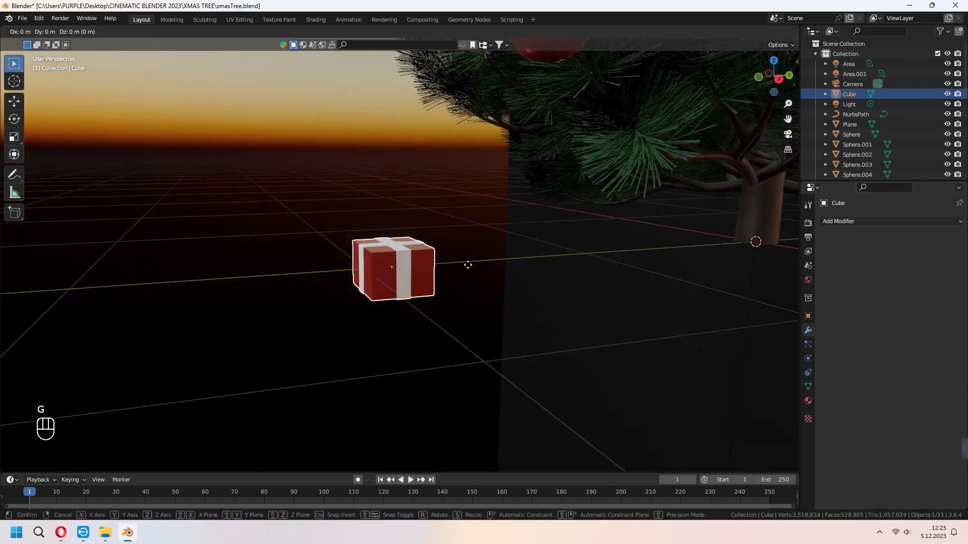
pyautogui.press('y')
pyautogui.click(775, 217)
# Step: Duplicate the gift box along X beside the original and rotate the copy about 23° around Z
pyautogui.moveTo(585, 351); pyautogui.dragTo(552, 309, button='middle')
pyautogui.press('KP_1')
pyautogui.hotkey('shift', 'd')
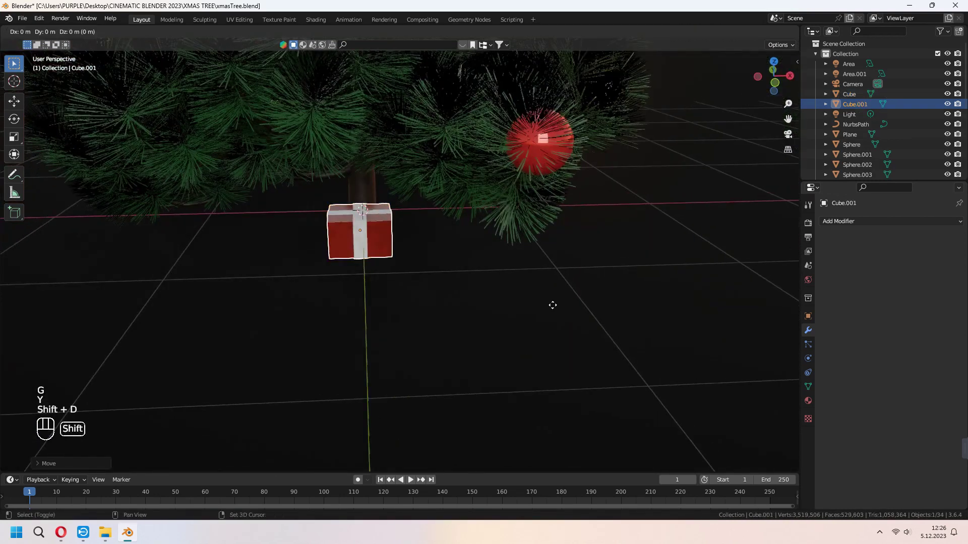
pyautogui.press('x')
pyautogui.click(622, 301)
pyautogui.press('r')
pyautogui.press('z')
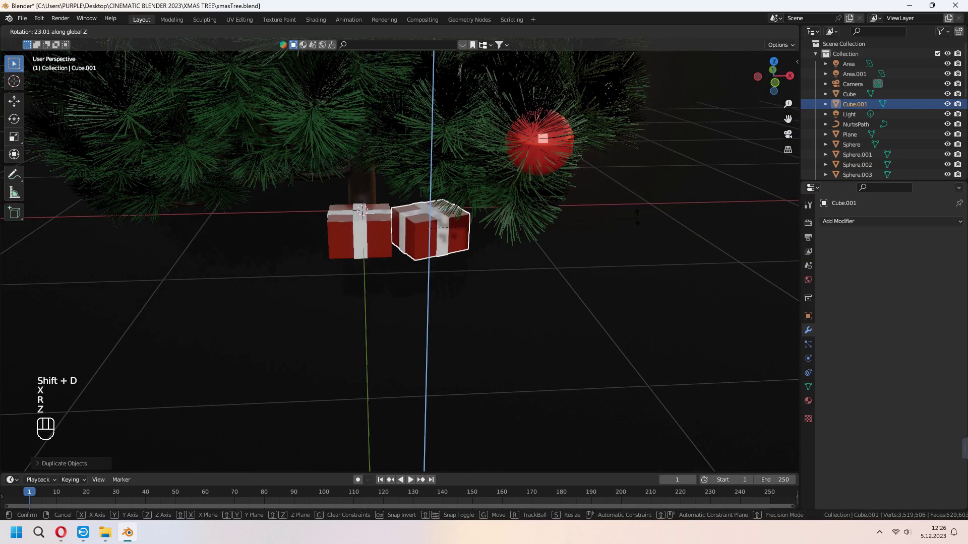
pyautogui.click(597, 285)
# Step: Make the copied box's red material single-user and change its Base Color to a light orange
pyautogui.click(807, 401)
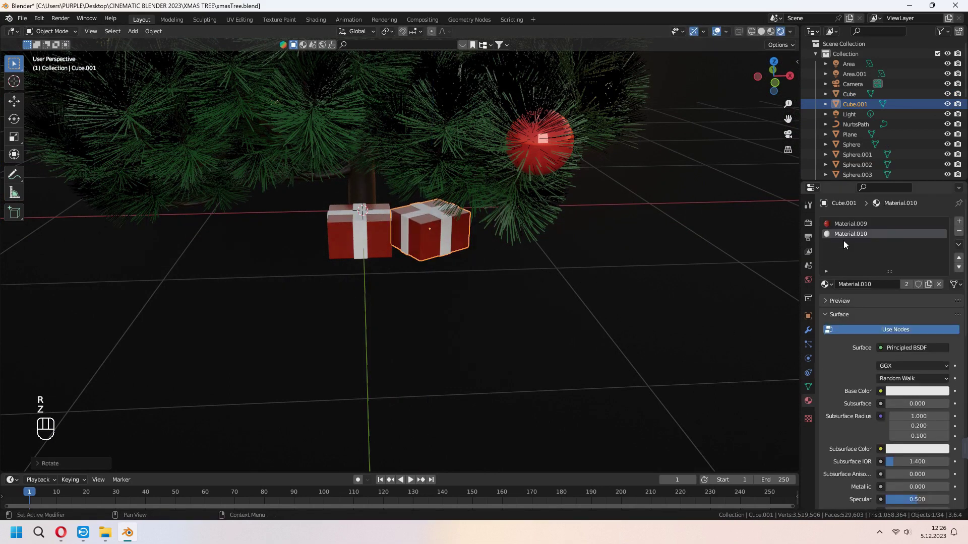
pyautogui.click(845, 223)
pyautogui.click(928, 284)
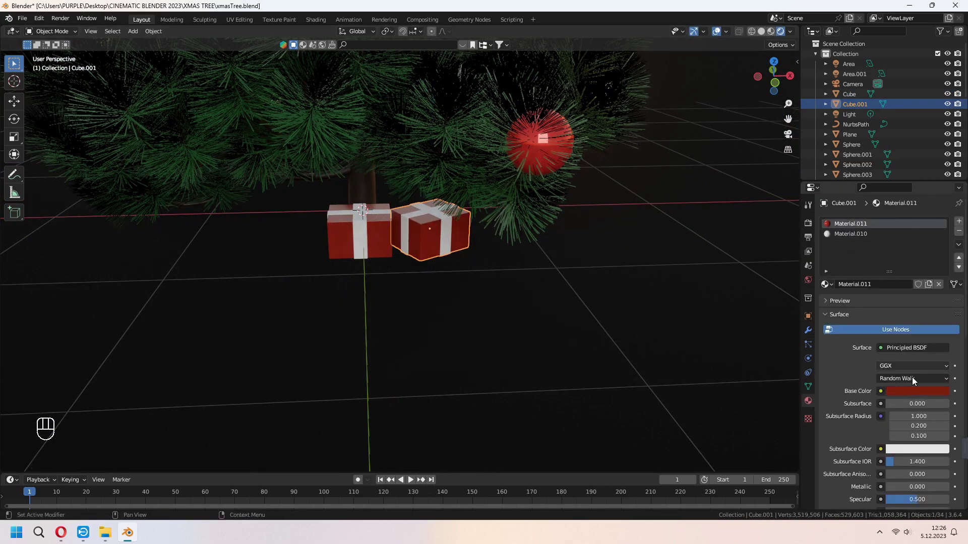
pyautogui.click(909, 391)
pyautogui.moveTo(900, 306)
pyautogui.mouseDown()
pyautogui.moveTo(887, 307)
pyautogui.moveTo(893, 266)
pyautogui.moveTo(879, 292)
pyautogui.moveTo(907, 294)
pyautogui.mouseUp()
pyautogui.moveTo(941, 285); pyautogui.dragTo(941, 254)
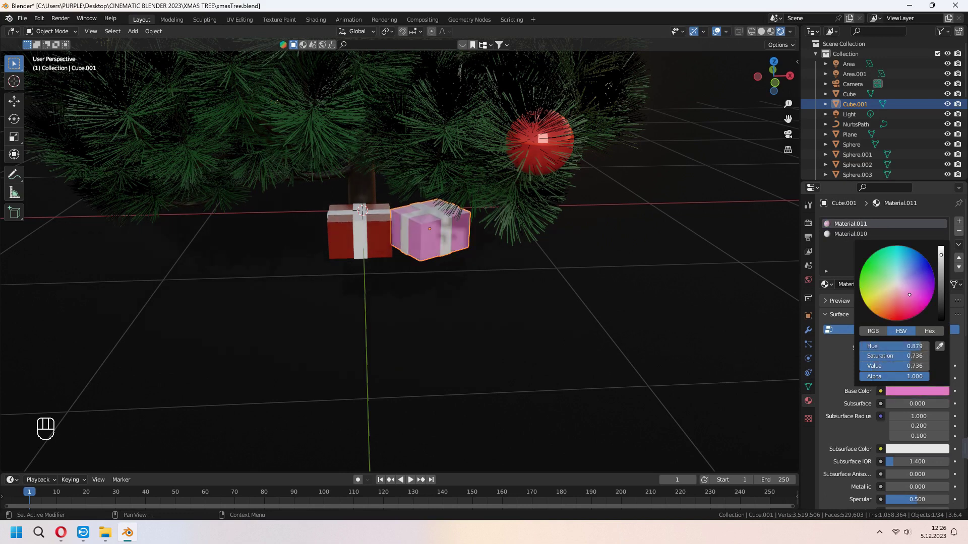
pyautogui.moveTo(907, 293); pyautogui.dragTo(887, 298)
# Step: Duplicate the light orange box upward along Z, shift the copy along X onto the two boxes, and rotate it around Z
pyautogui.moveTo(399, 355); pyautogui.dragTo(477, 391, button='middle')
pyautogui.hotkey('shift', 'd')
pyautogui.press('x')
pyautogui.press('z')
pyautogui.click(496, 336)
pyautogui.press('g')
pyautogui.press('x')
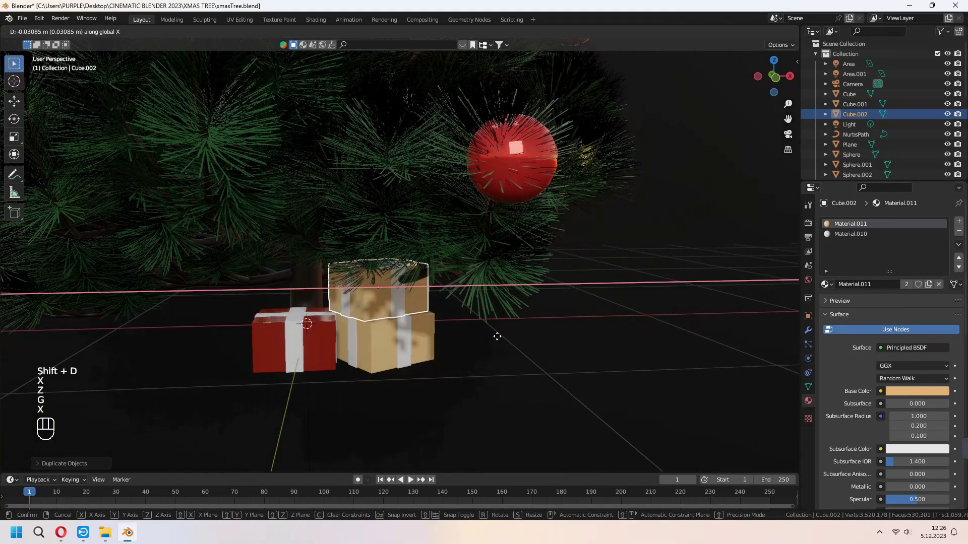
pyautogui.click(459, 335)
pyautogui.press('r')
pyautogui.press('z')
pyautogui.click(377, 372)
# Step: Make the stacked box's wrapping material single-user and change its Base Color to pink
pyautogui.click(928, 284)
pyautogui.click(915, 391)
pyautogui.moveTo(907, 299)
pyautogui.mouseDown()
pyautogui.moveTo(911, 289)
pyautogui.moveTo(902, 300)
pyautogui.mouseUp()
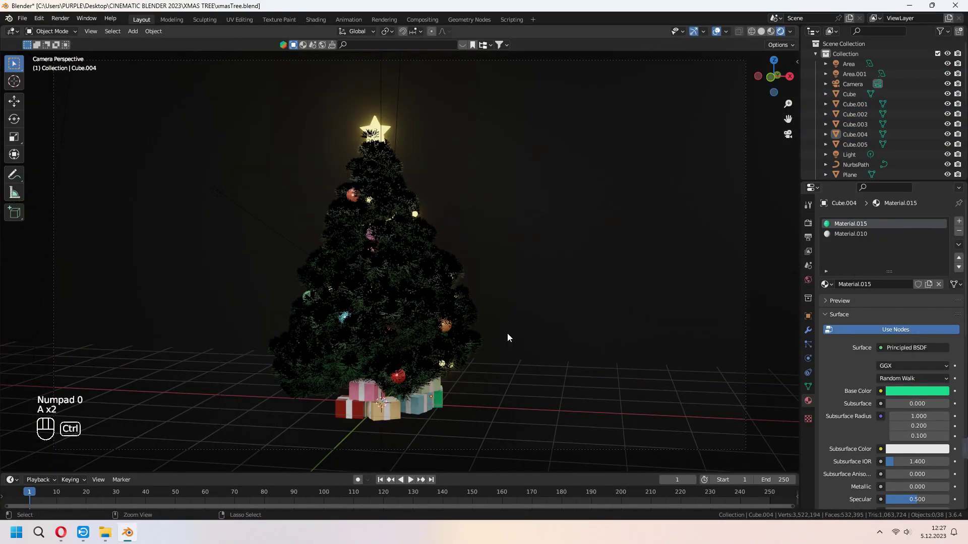
# Step: Save the file, render the camera view as a still image, and inspect the result
pyautogui.hotkey('ctrl', 's')
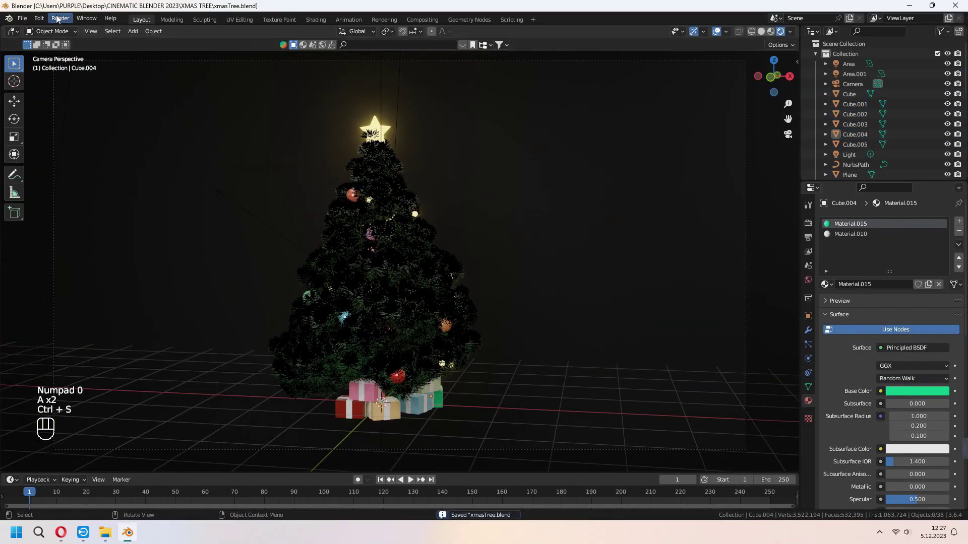
pyautogui.click(57, 18)
pyautogui.click(73, 31)
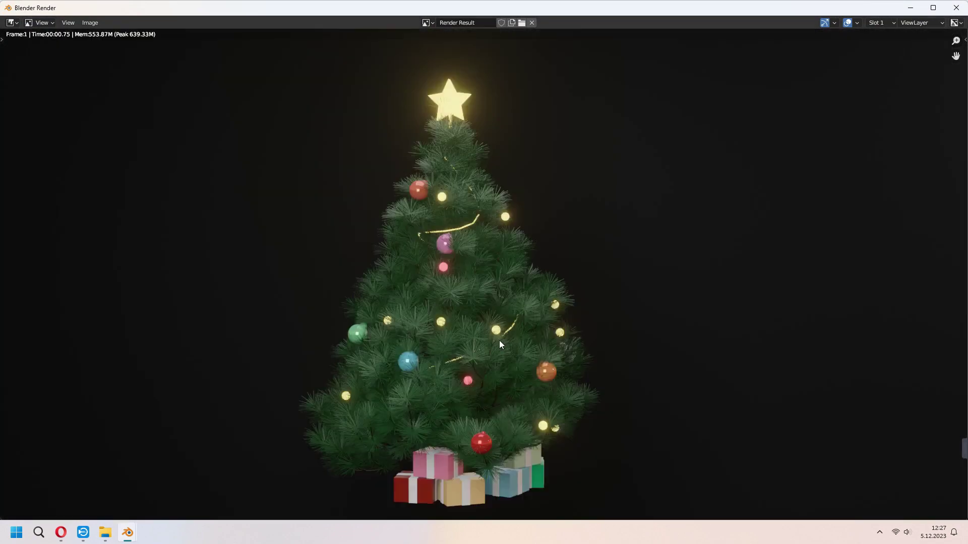
pyautogui.scroll(-1, 509, 277)
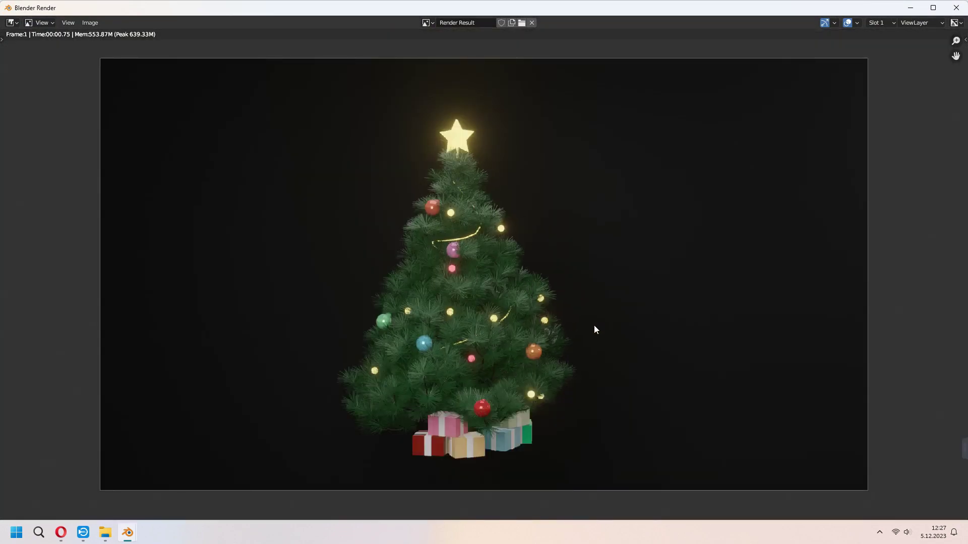
pyautogui.scroll(1, 628, 359)
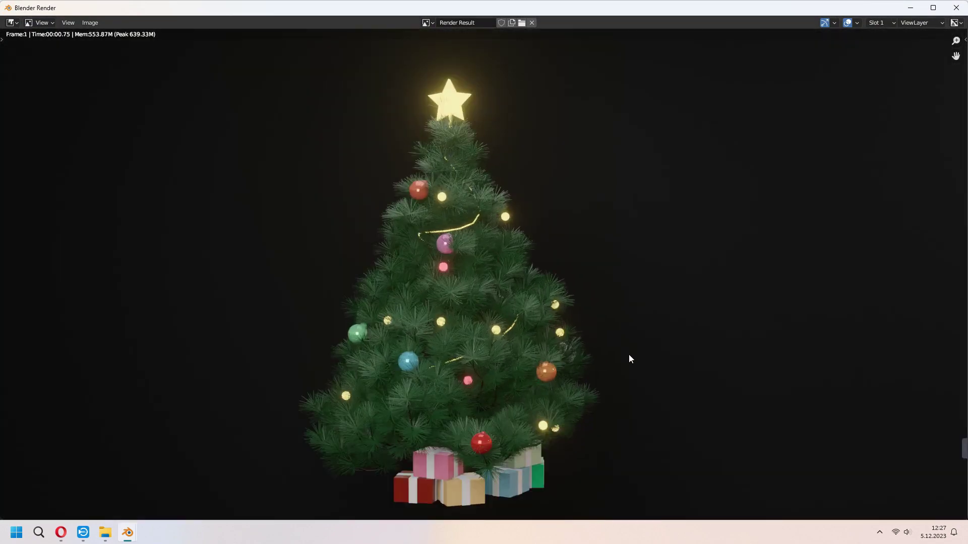